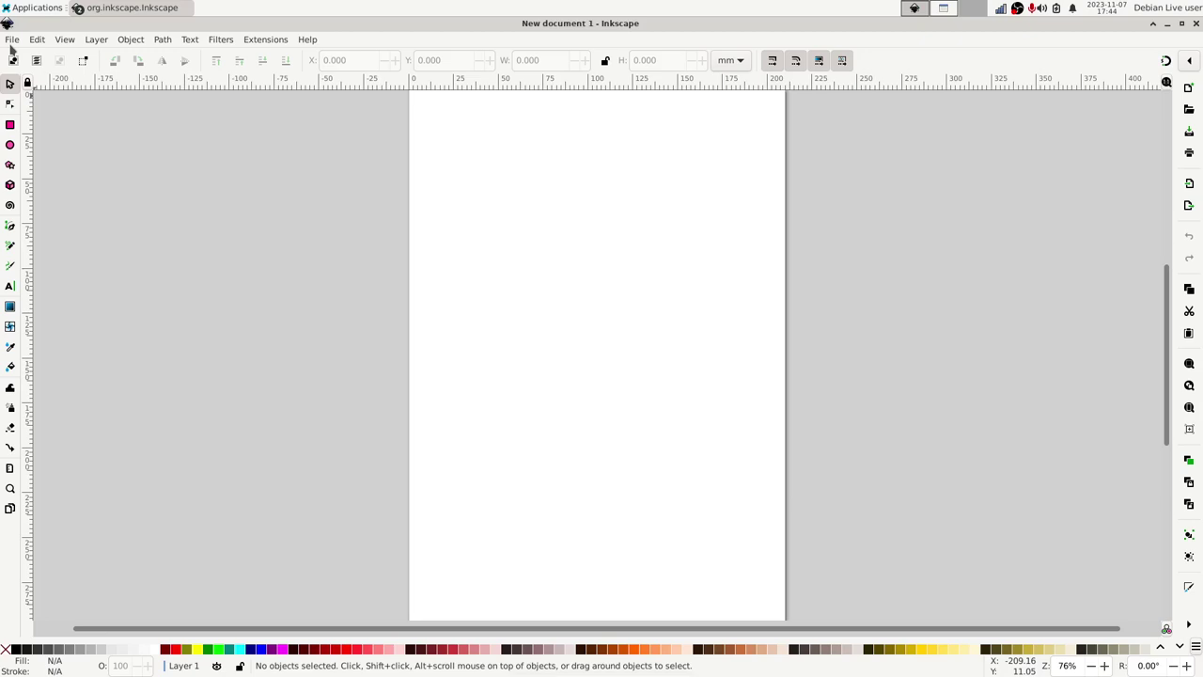
- Set the document page size to 600 mm wide by 300 mm high in the document properties
left_click(12, 42)
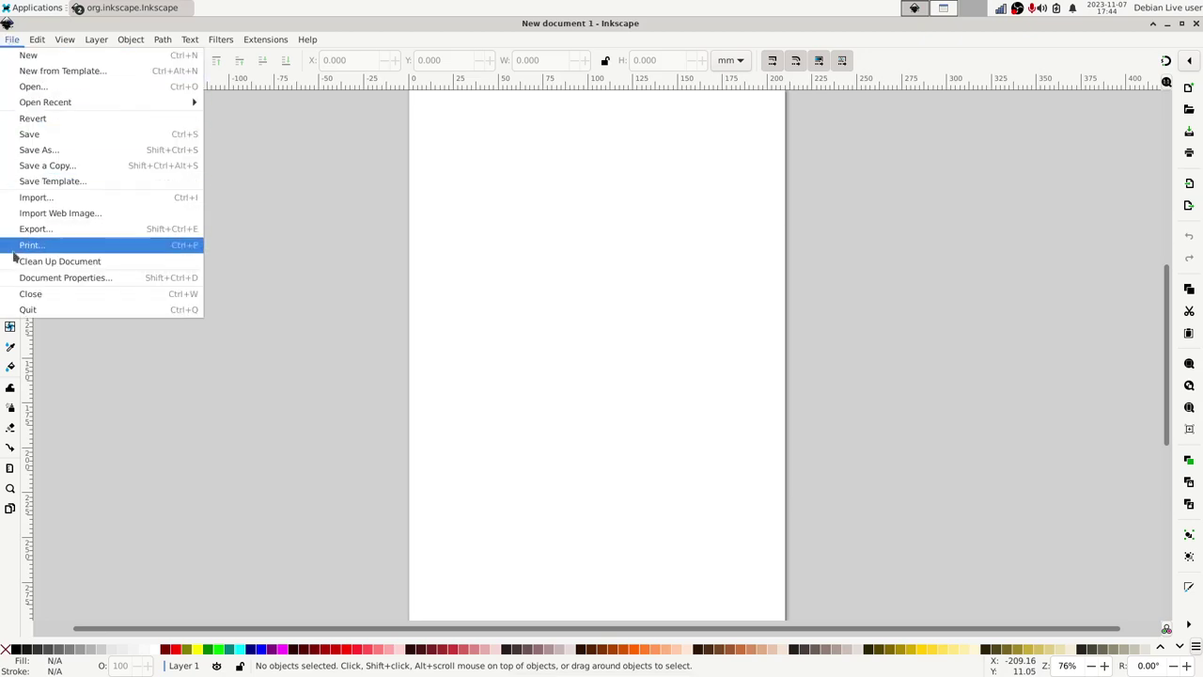
left_click(73, 279)
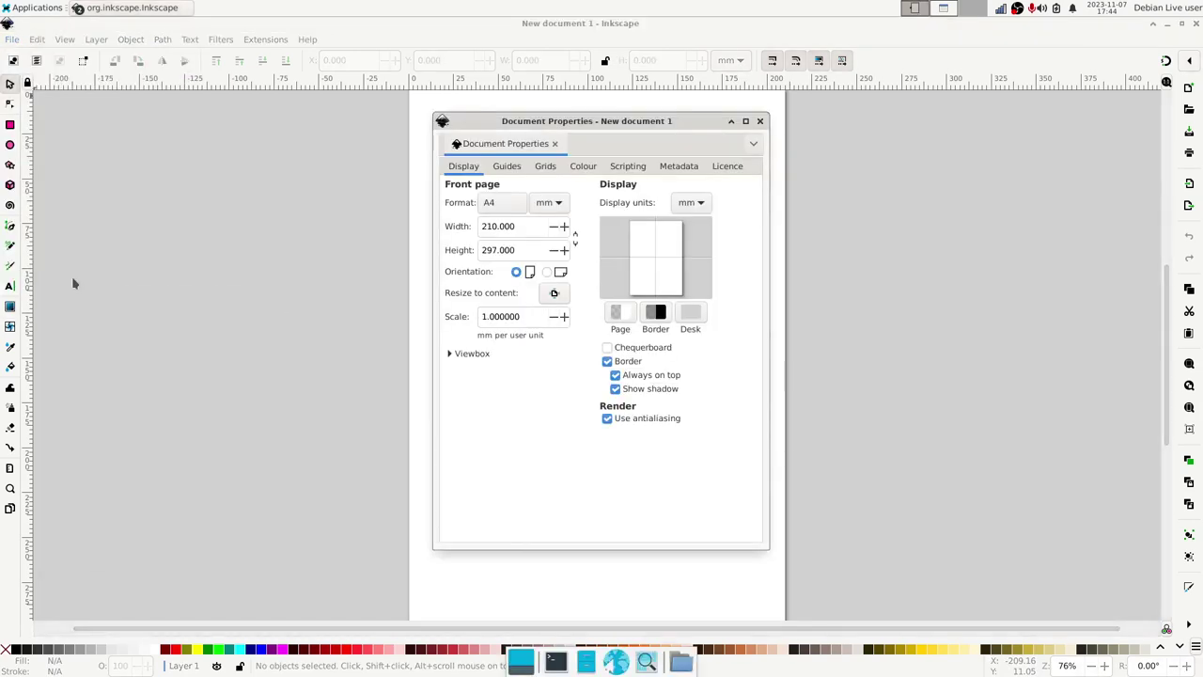
left_click(522, 228)
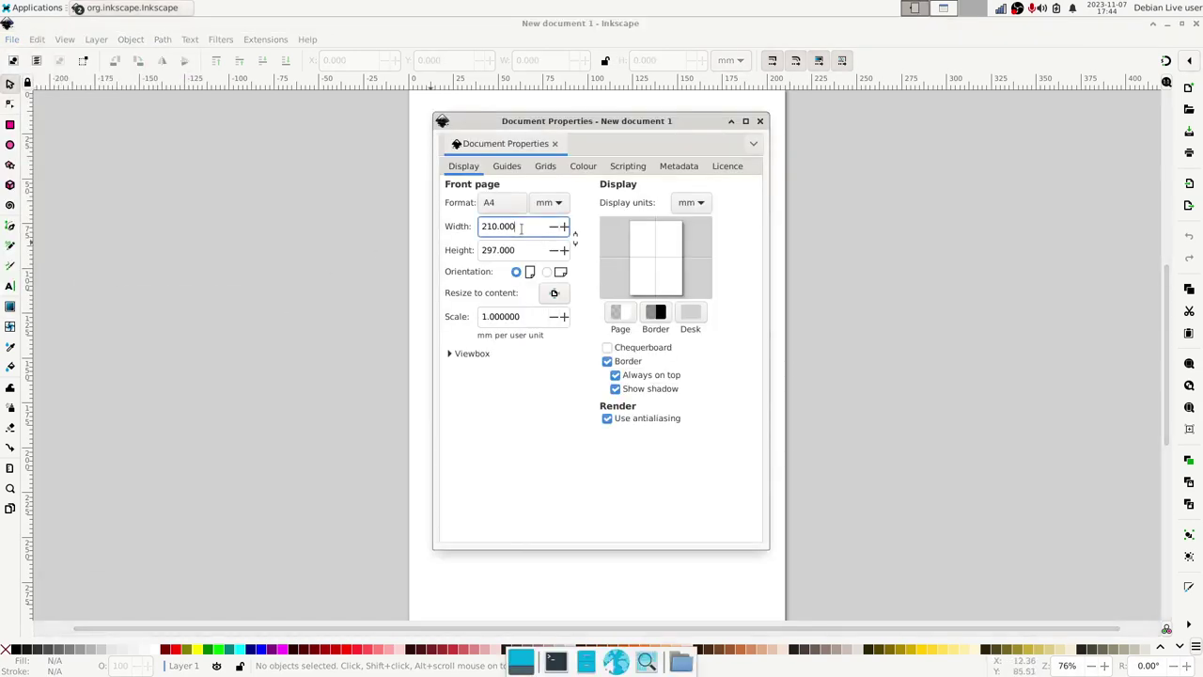
double_click(522, 228)
type("600")
left_click(522, 250)
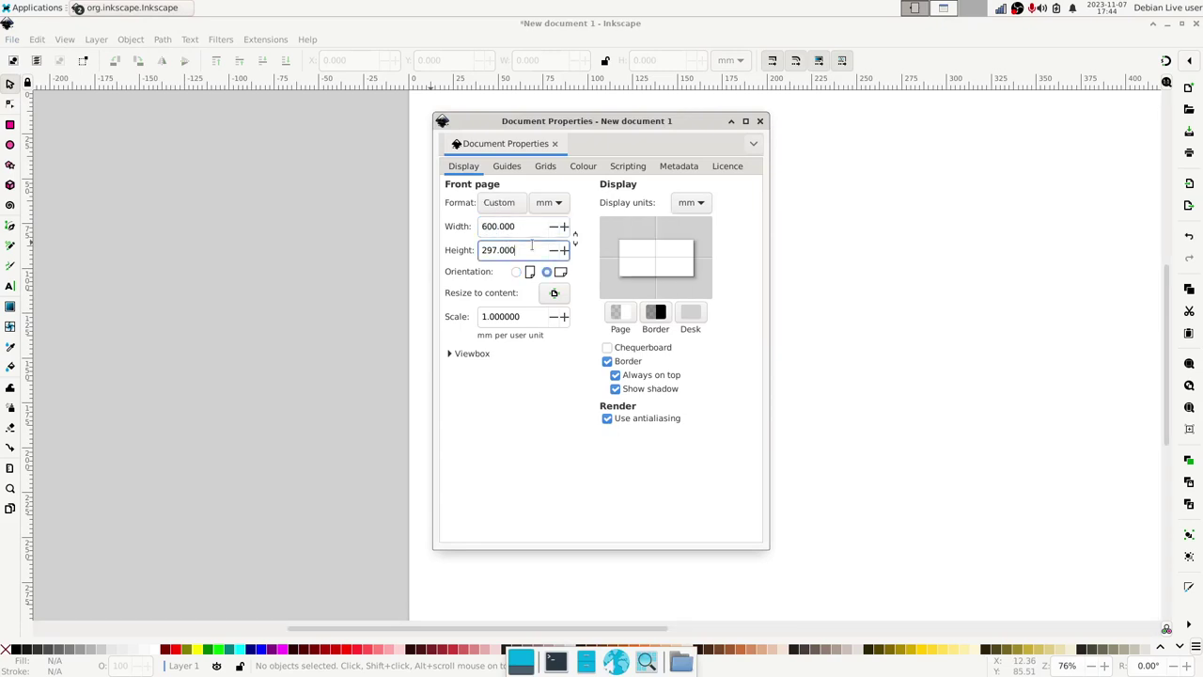
double_click(521, 251)
type("300")
key("Return")
left_click(761, 126)
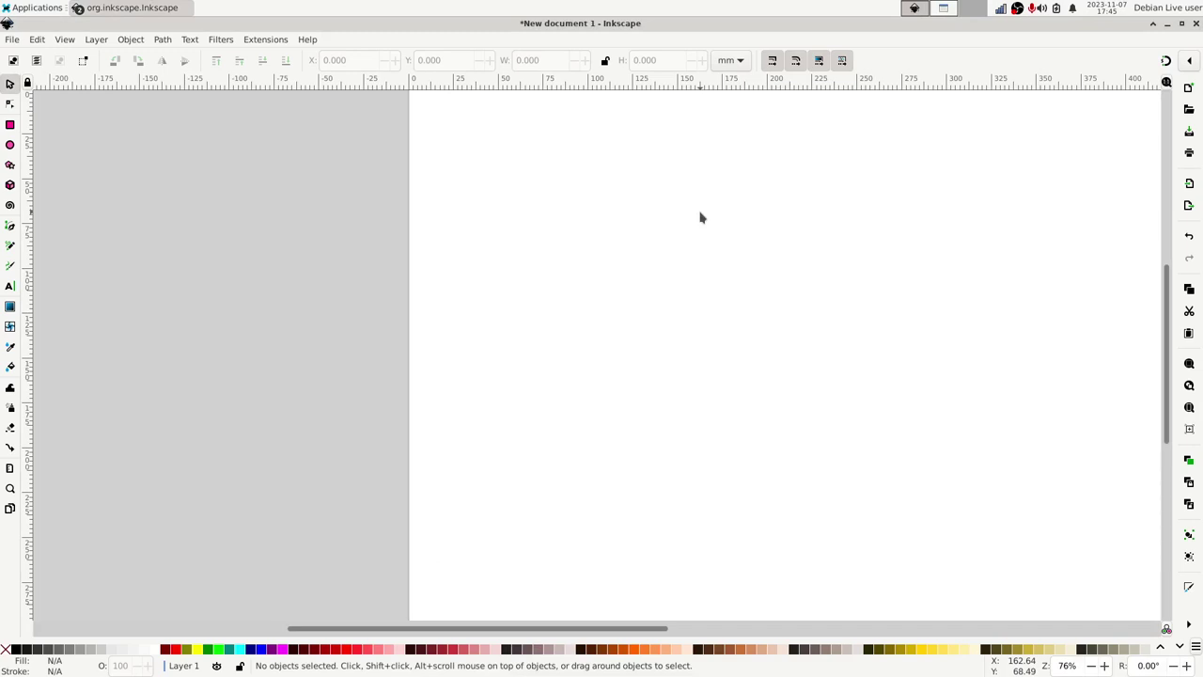
- Look over the resized page at different zoom levels and positions, and fit the whole page in the window
scroll(701, 217, "right", 5)
scroll(700, 217, "left", 5)
scroll(700, 218, "down", 2, "ctrl")
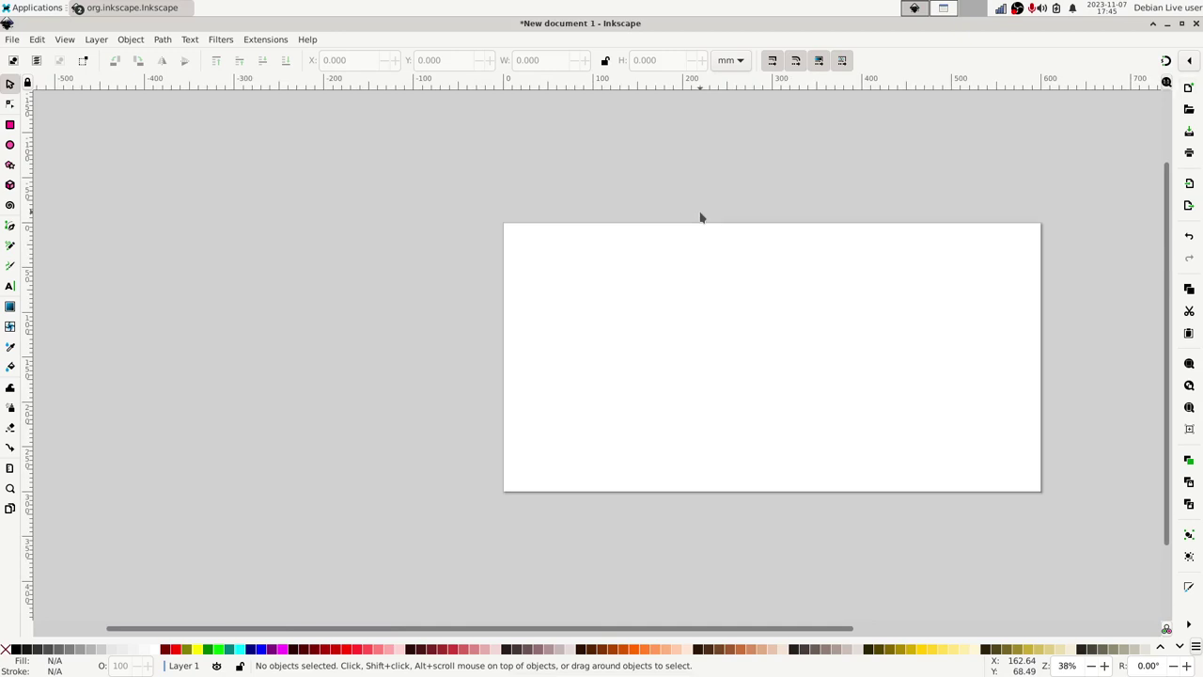
key("ctrl+Right")
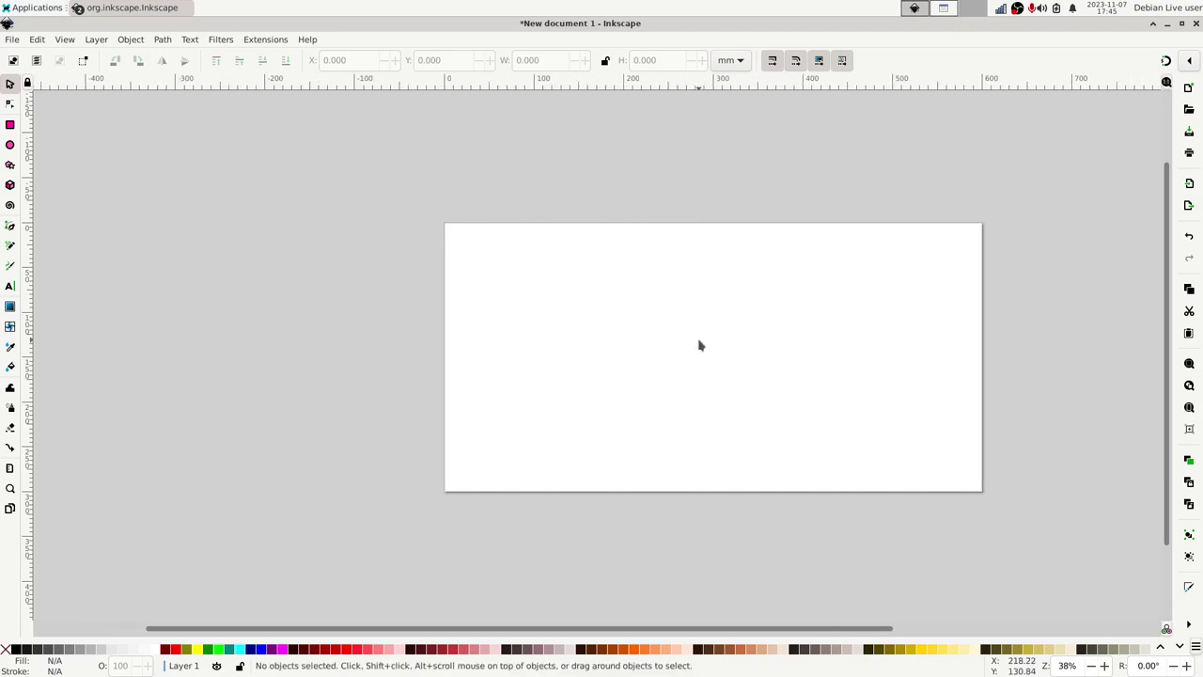
key("ctrl+Right")
key("ctrl+Up")
key("ctrl+Down")
key("ctrl+Up")
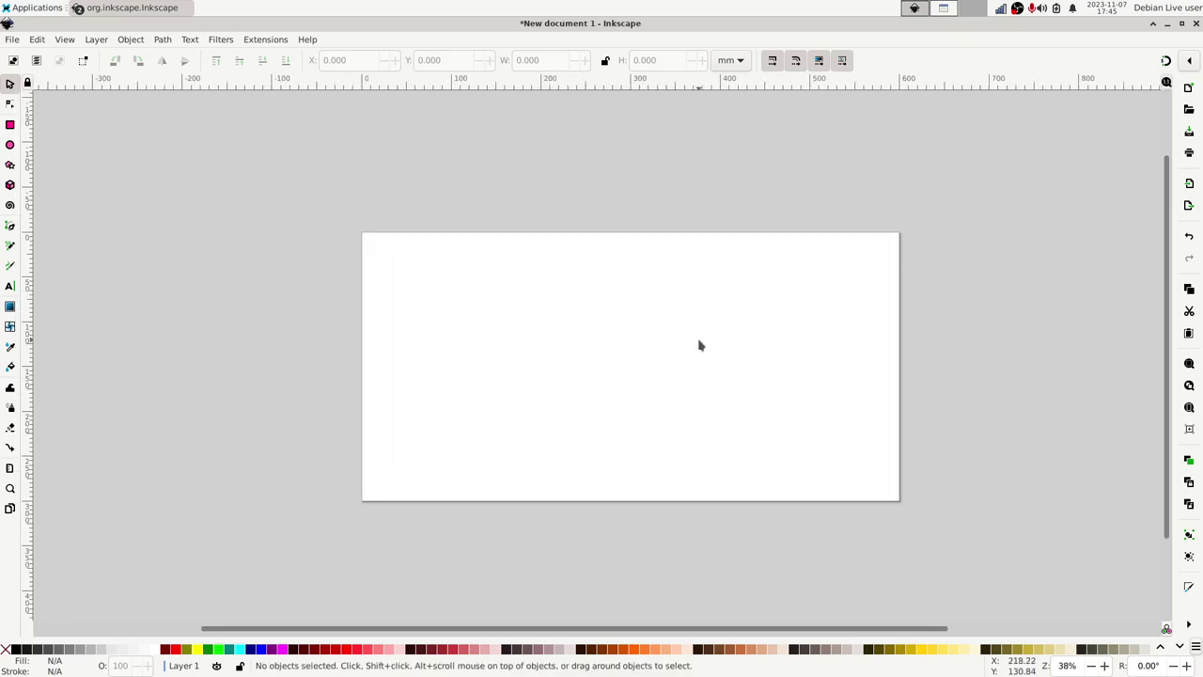
key("ctrl+Down")
key("ctrl+Up")
key("ctrl+Down")
key("ctrl+Down")
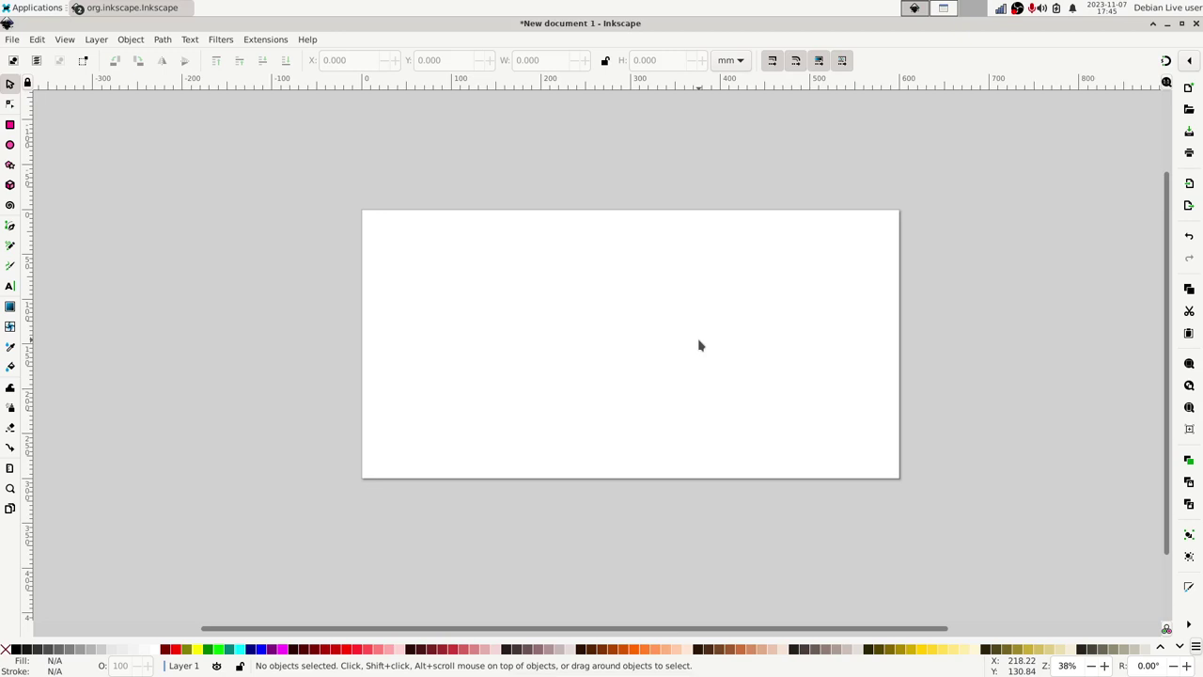
key("5")
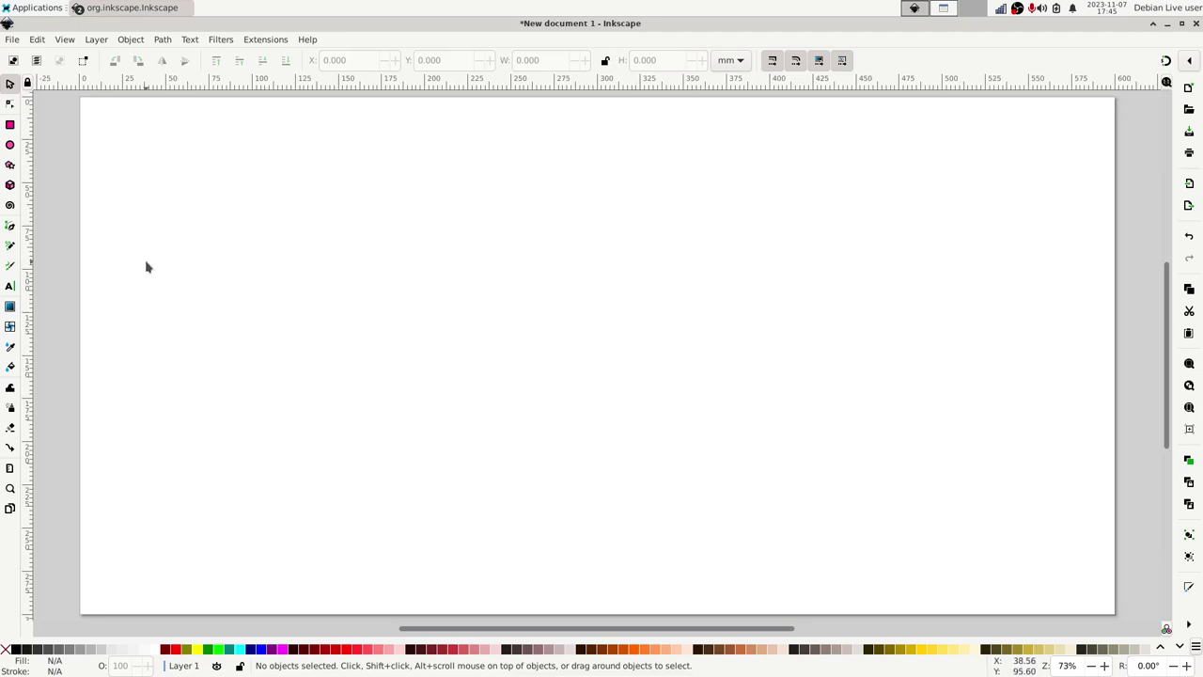
- Save the document as drawing.svg in the Downloads folder
left_click(13, 40)
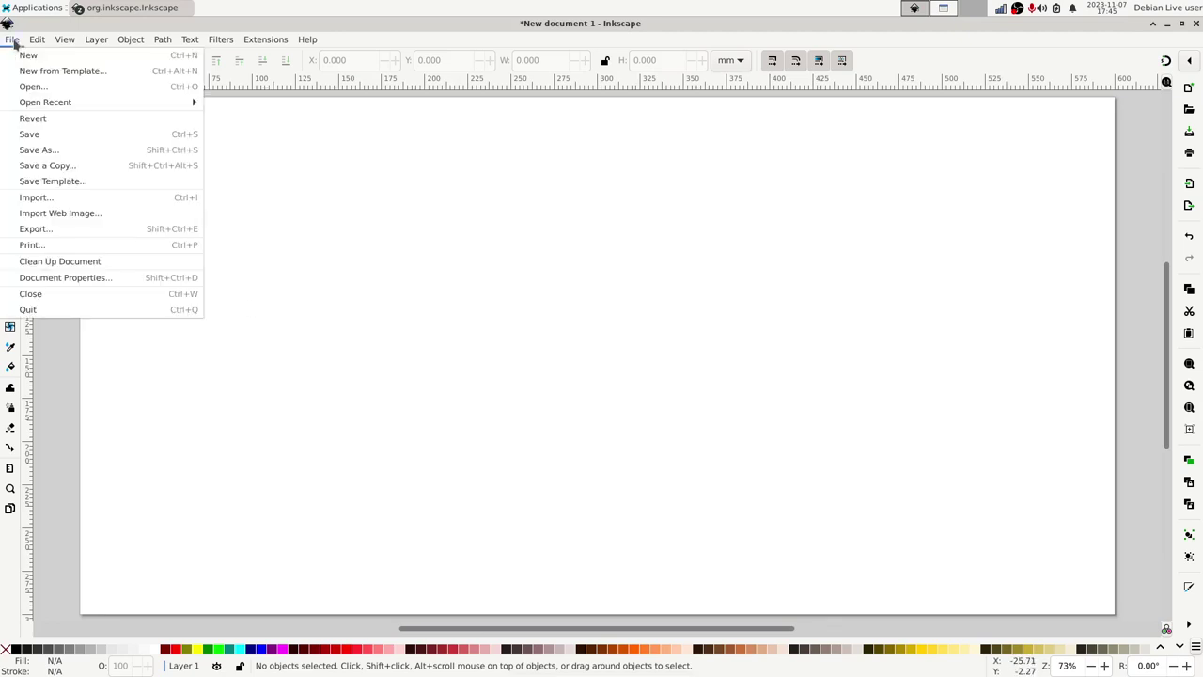
left_click(38, 150)
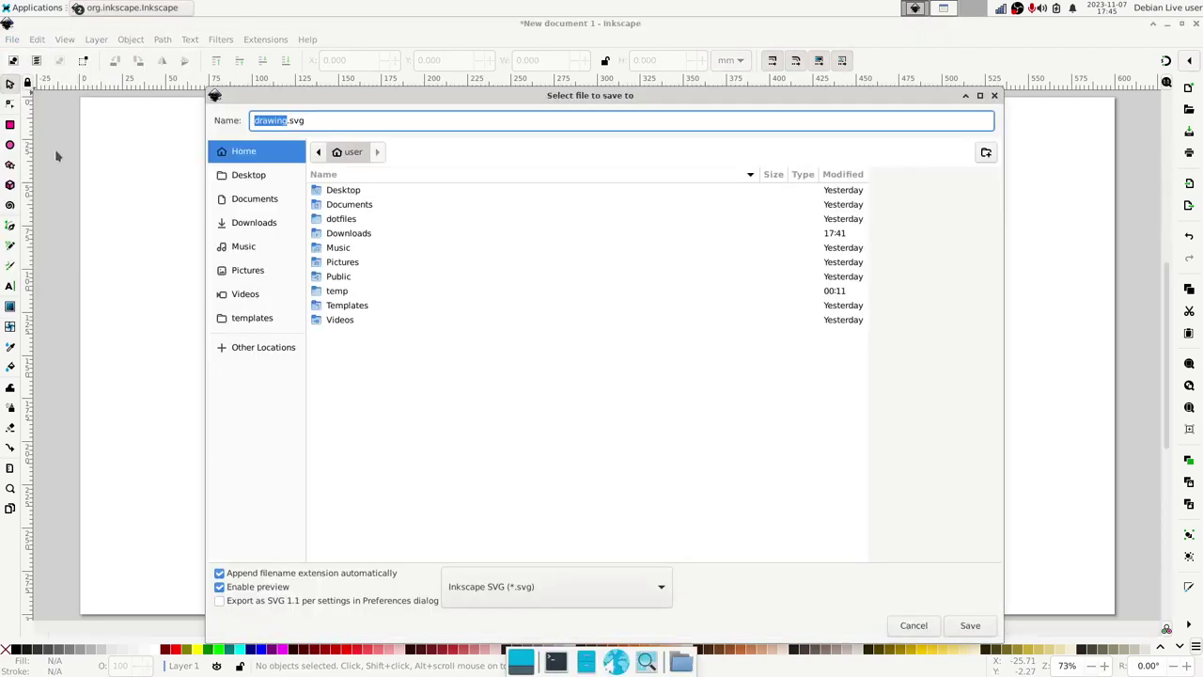
double_click(355, 235)
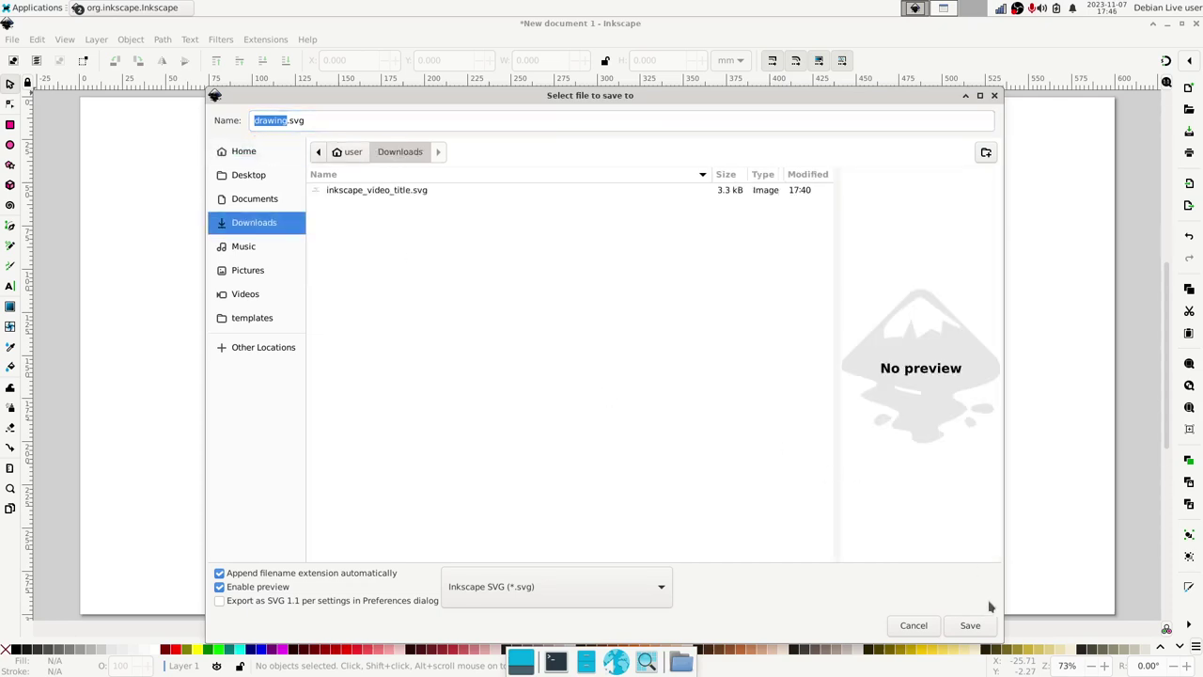
left_click(971, 627)
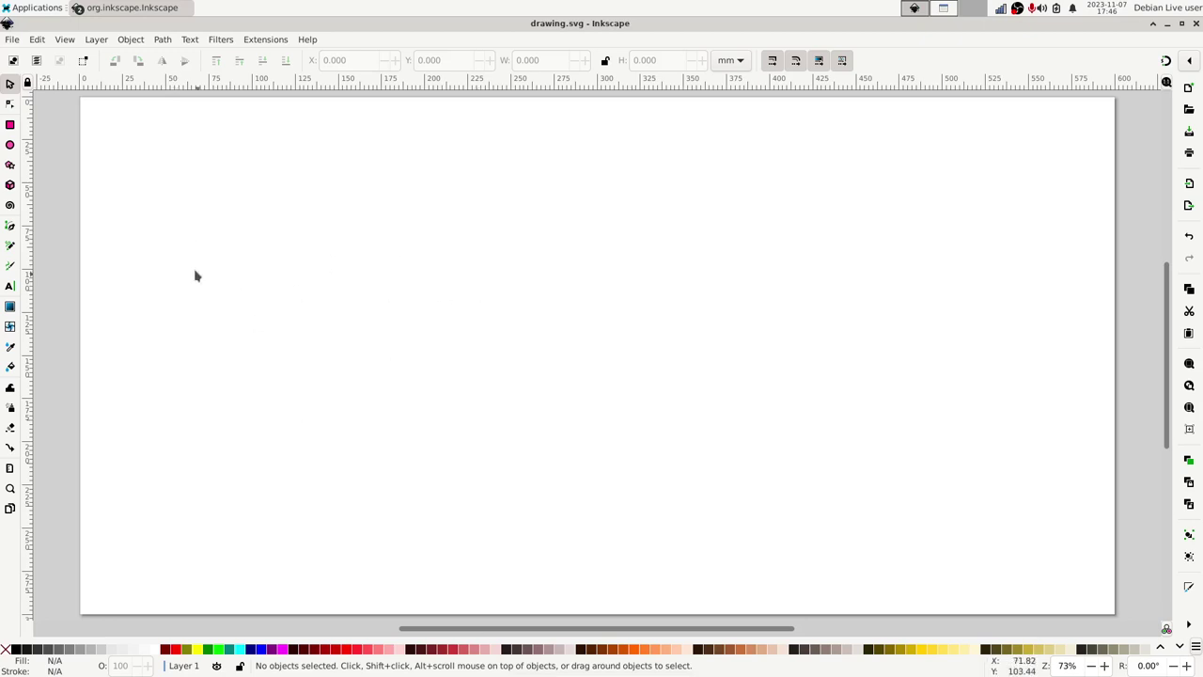
- Draw a rectangle about 113 mm wide and 98 mm high in the page's upper-left area, with cyan fill and bright green stroke
left_click(9, 126)
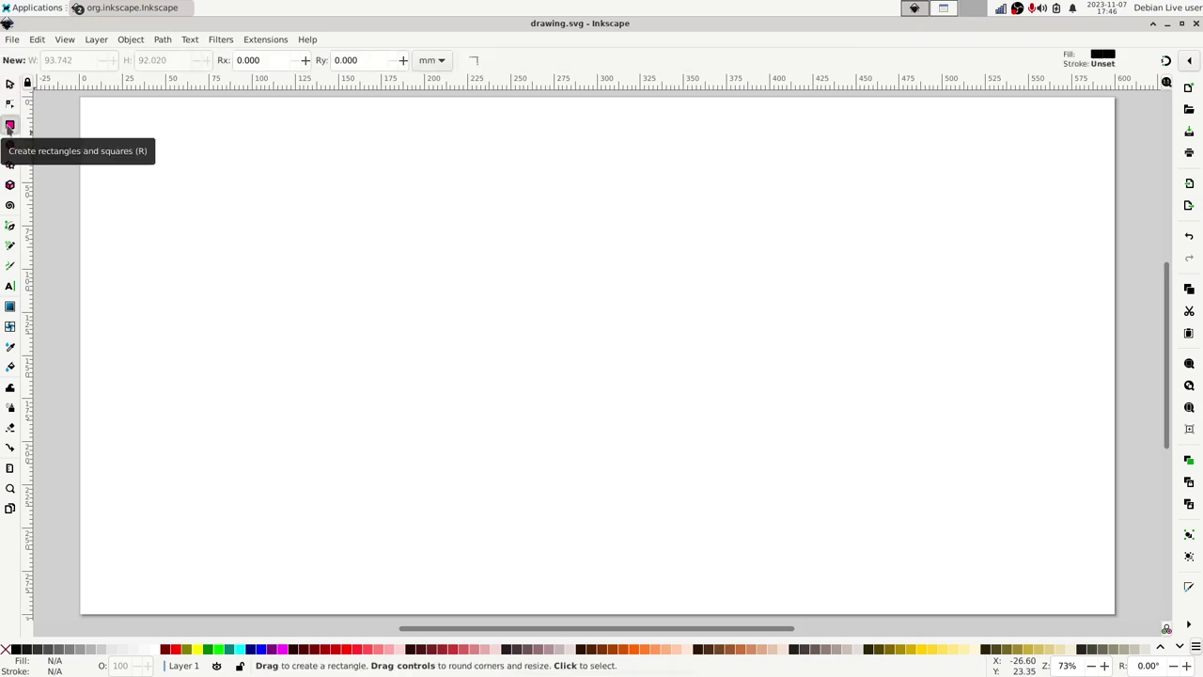
left_click_drag(312, 203, 506, 370)
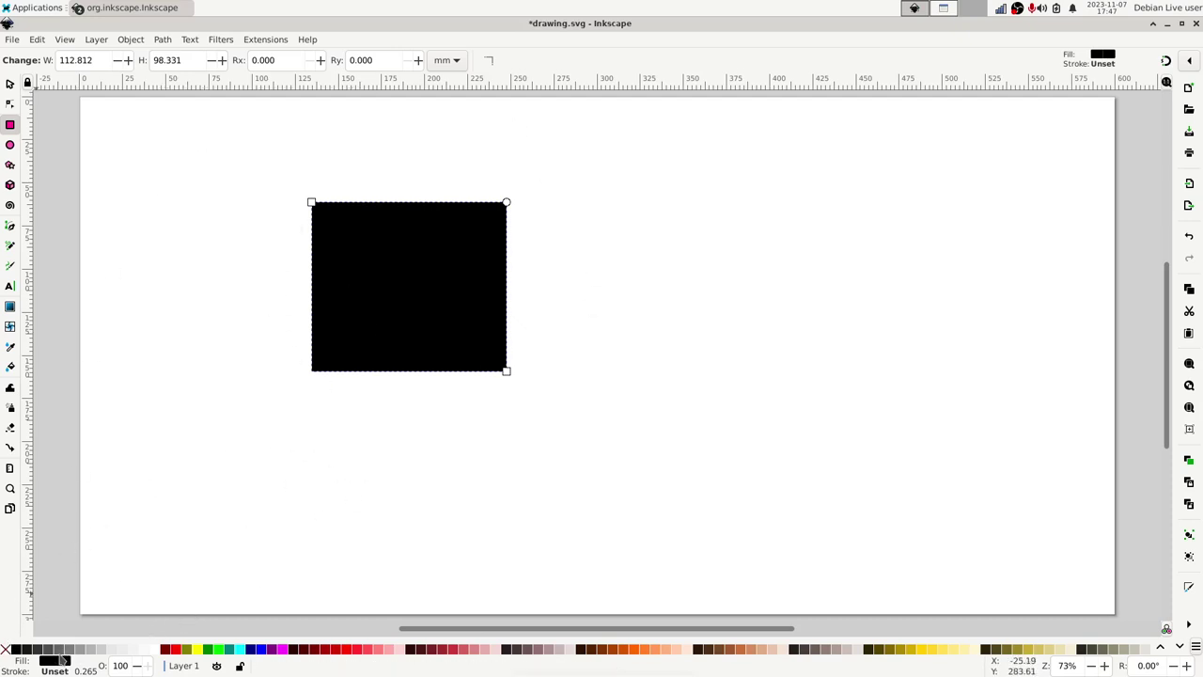
left_click(241, 650)
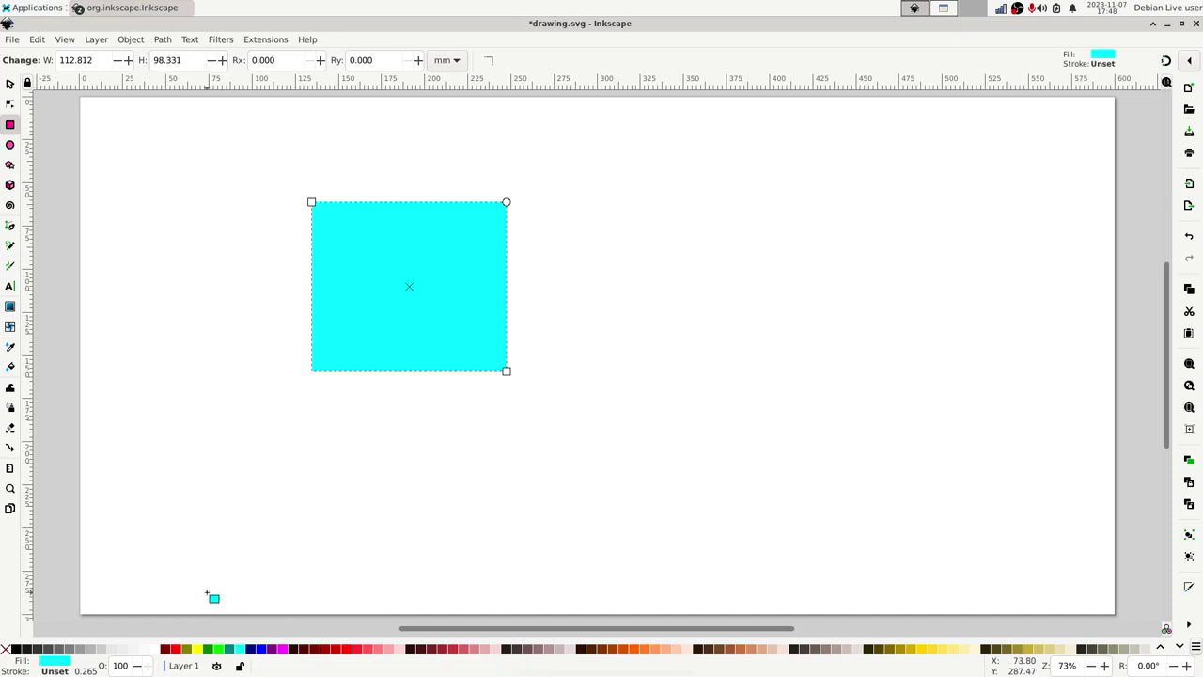
left_click(220, 649, "shift")
key("s")
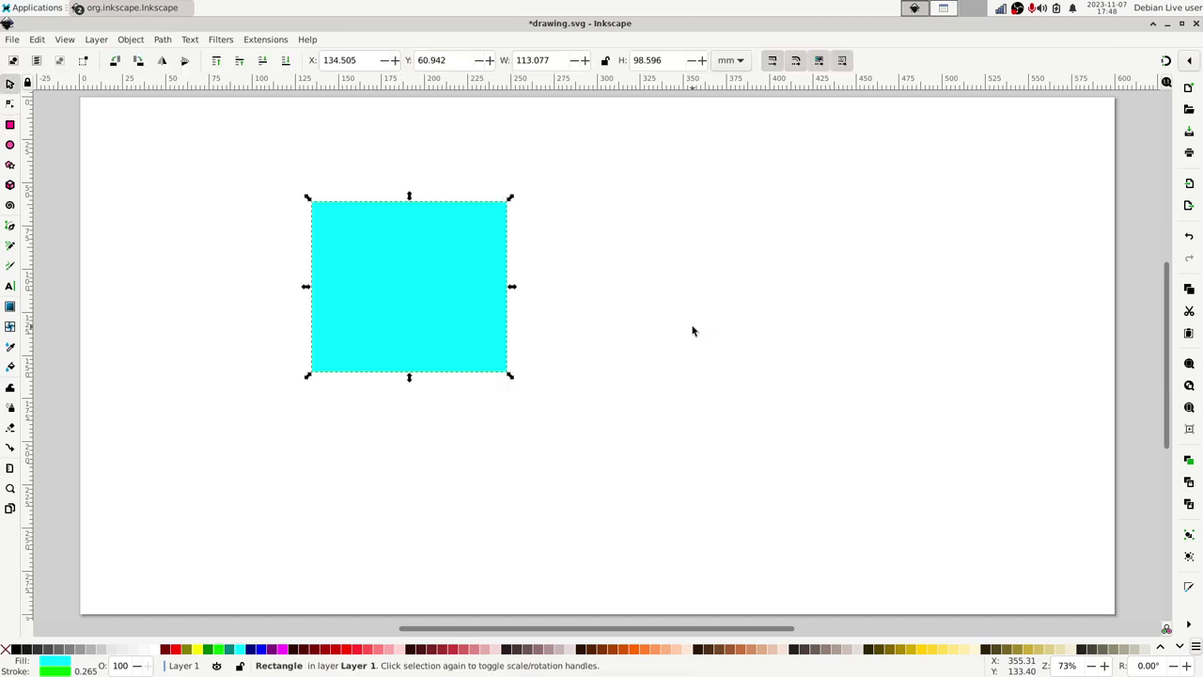
- Set the rectangle's stroke width to 8 mm in the Fill and Stroke settings
key("ctrl")
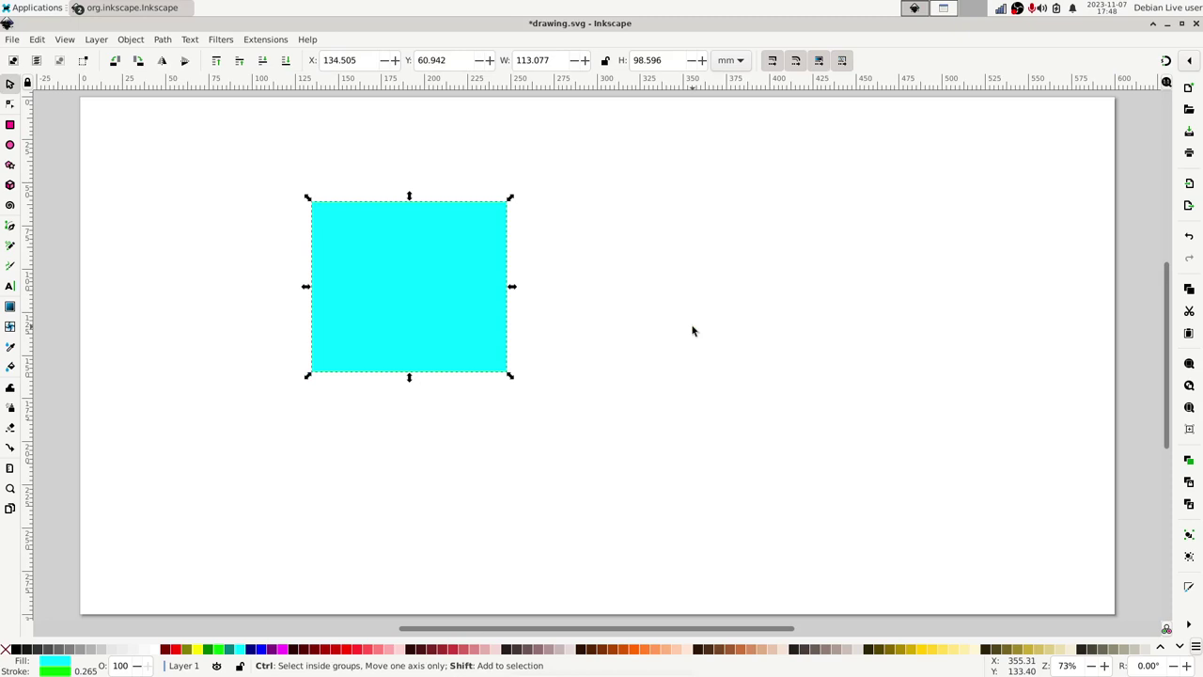
key("ctrl+shift+f")
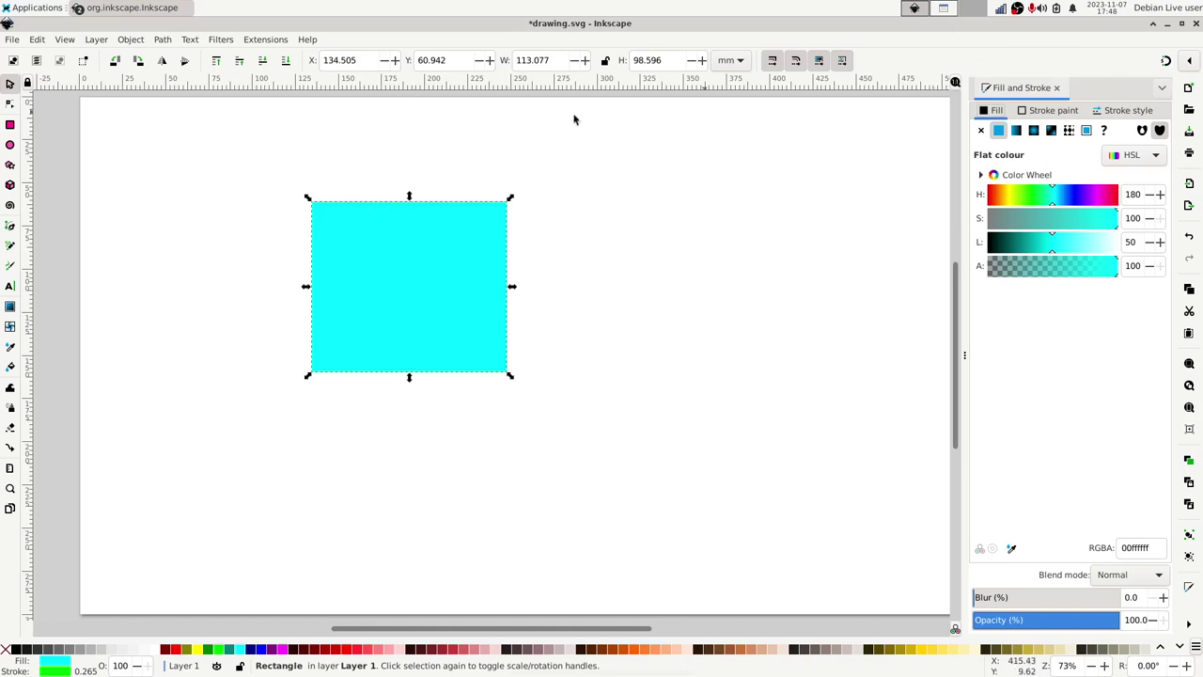
left_click(130, 39)
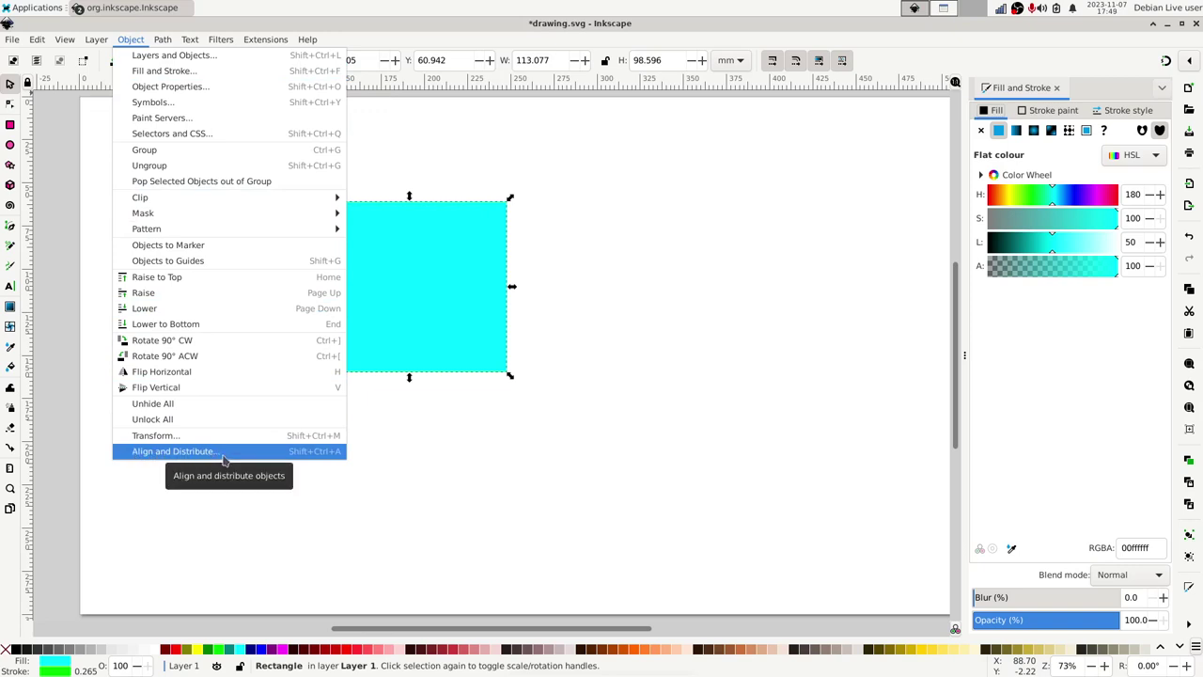
left_click(606, 455)
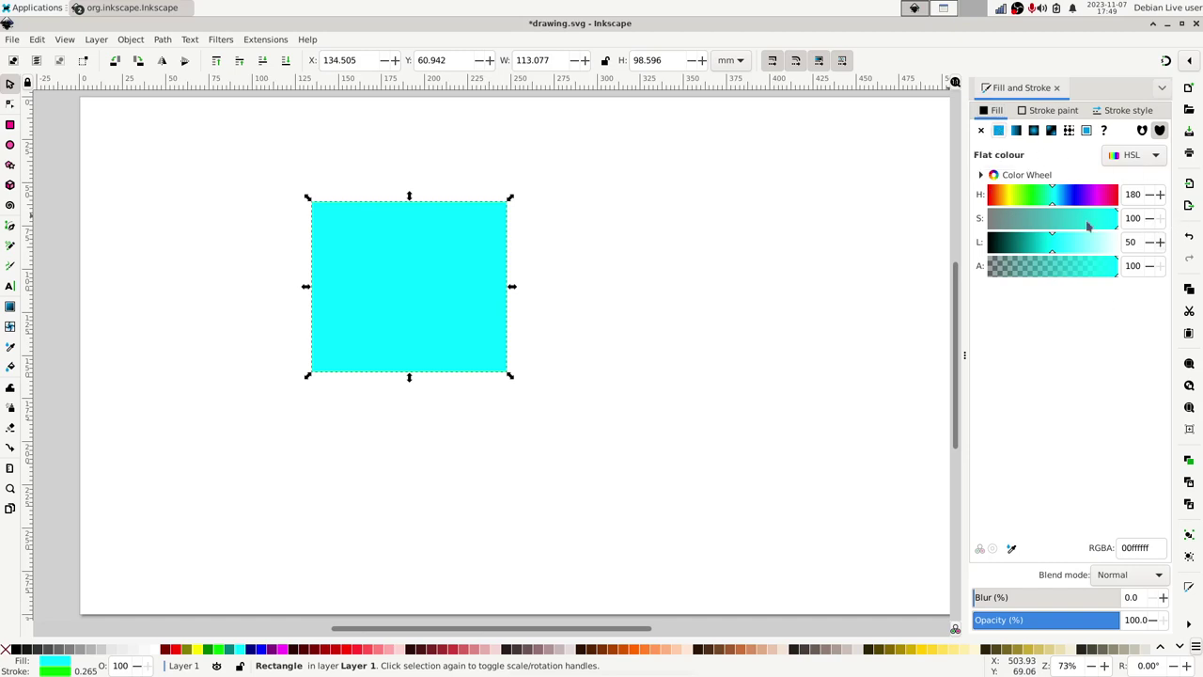
left_click(1049, 111)
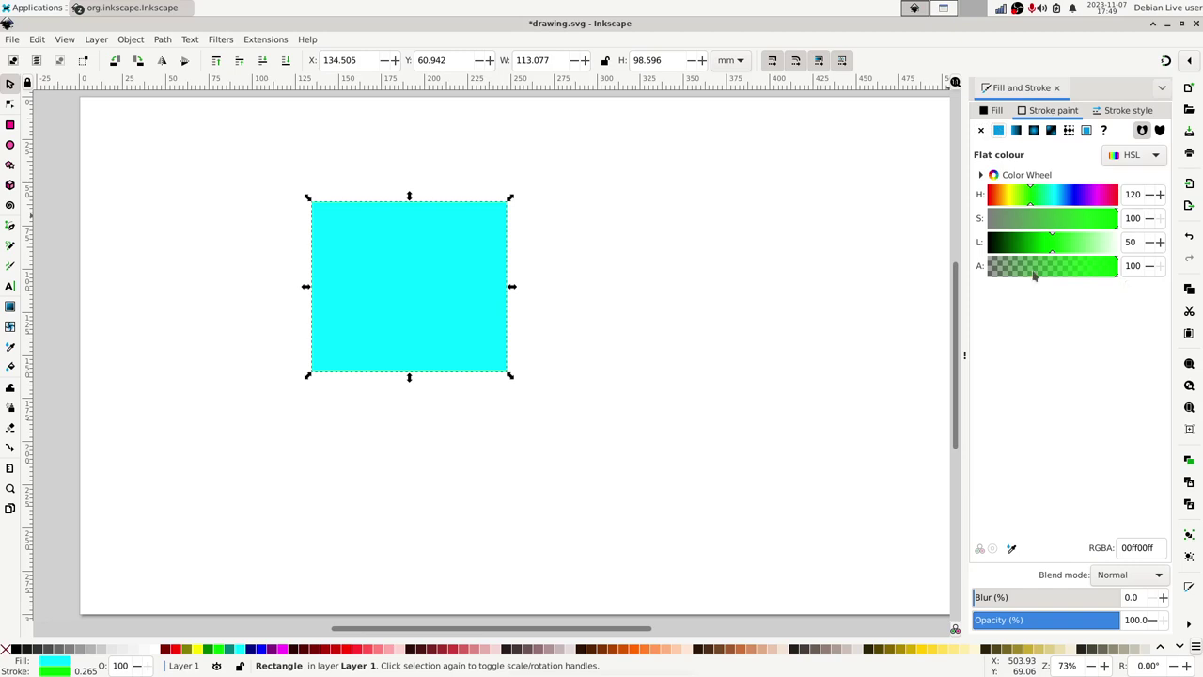
left_click(1129, 111)
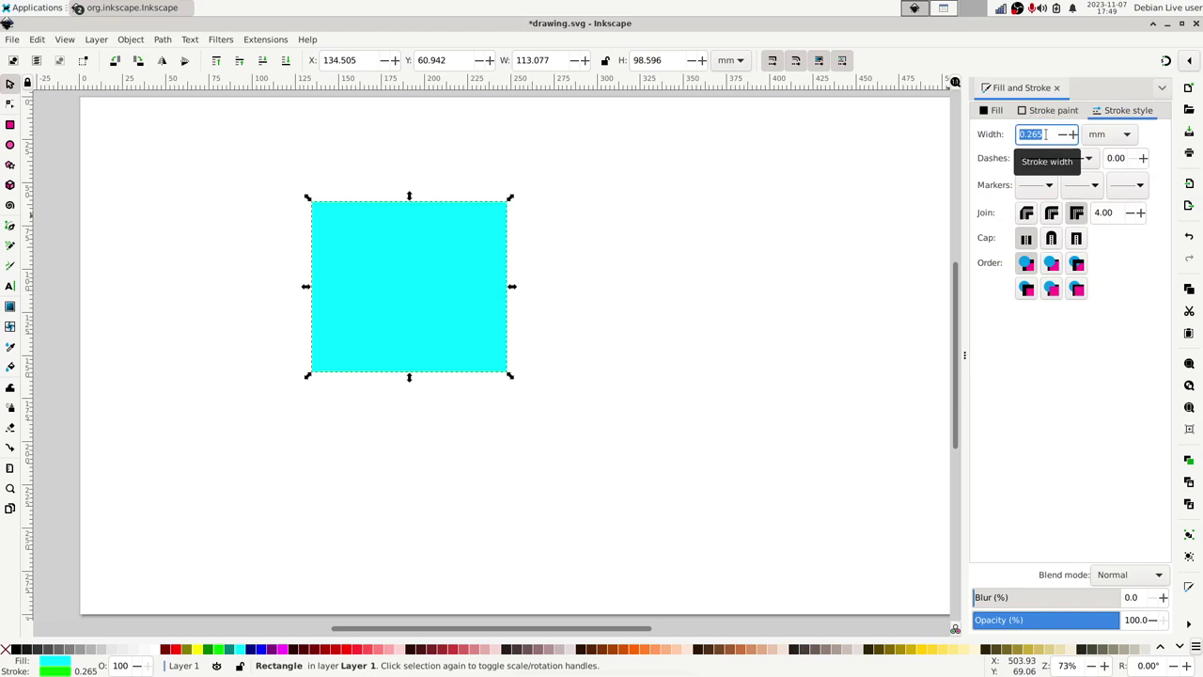
type("8")
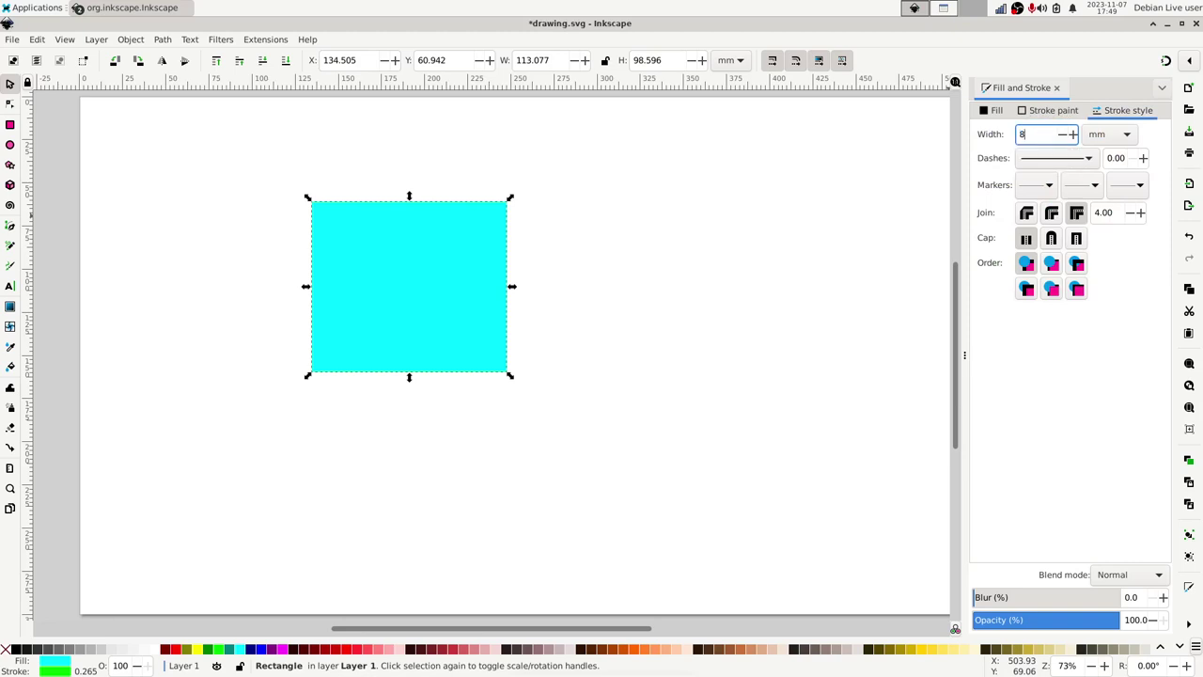
key("Return")
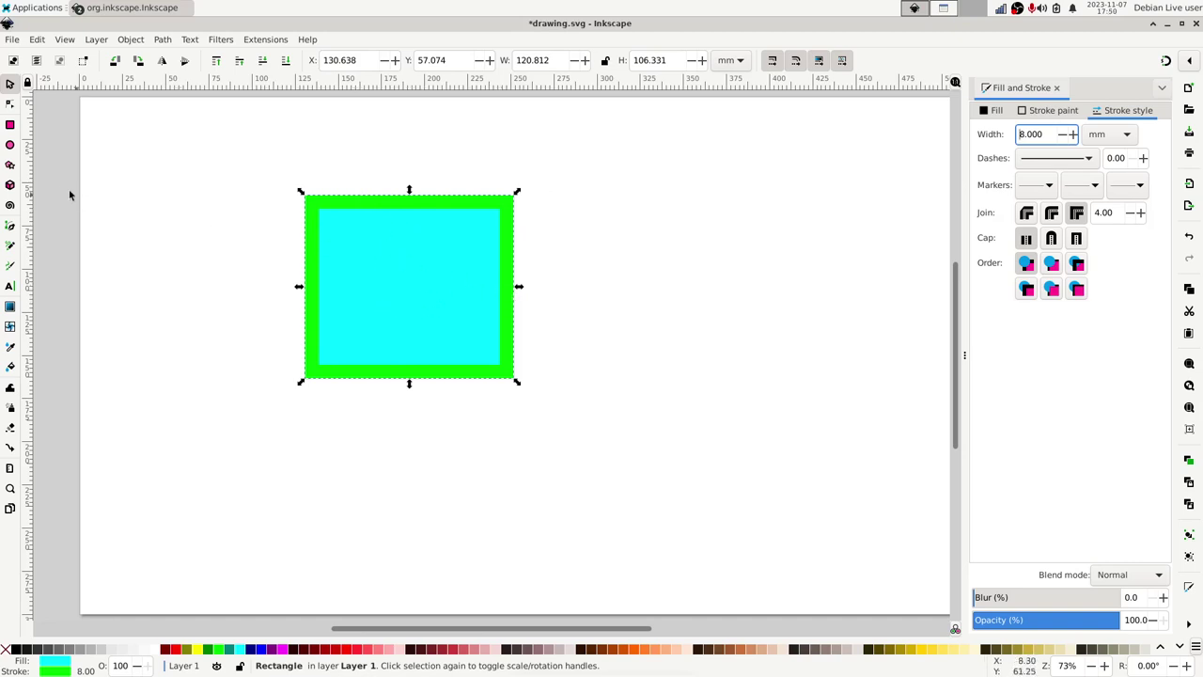
- Draw an ellipse about 115 by 105 mm to the right of the rectangle and a five-pointed star below the shapes
left_click(9, 145)
left_click_drag(637, 234, 836, 415)
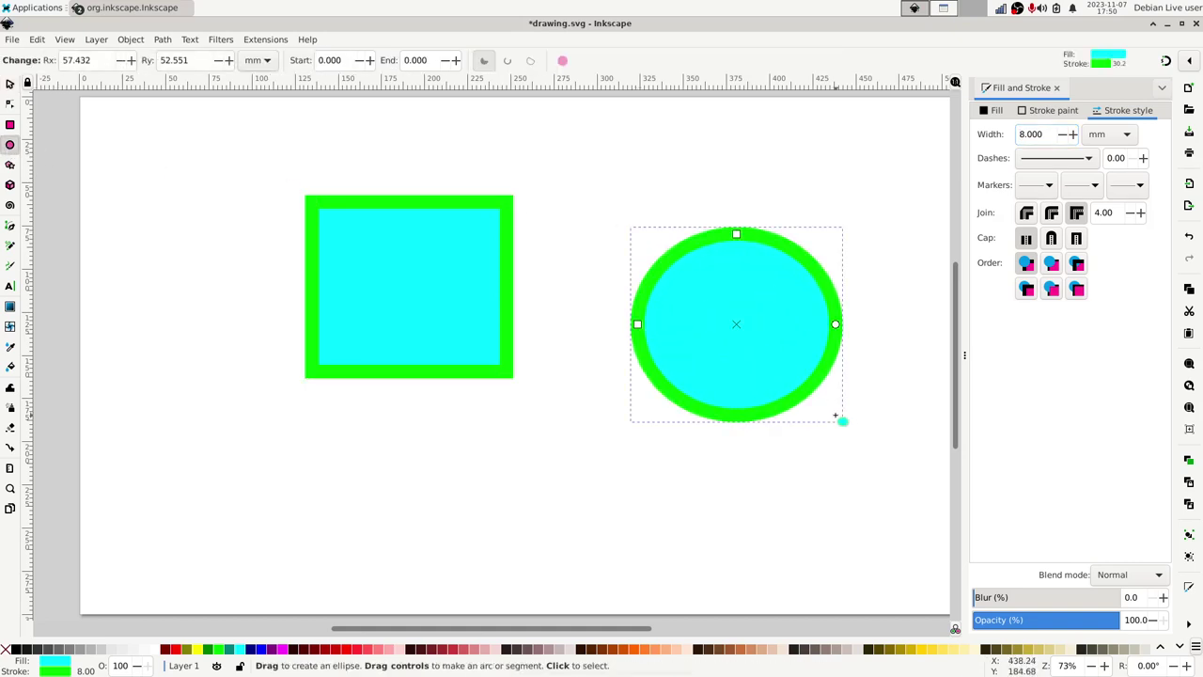
left_click(9, 165)
left_click_drag(462, 556, 506, 445)
- Move the star right and up to about X 214, Y 128 mm, so that it overlaps the rectangle's lower-right corner
key("space")
key("shift+Right")
key("shift+Right")
key("shift+Right")
key("shift+Right")
key("shift+Right")
key("shift+Right")
key("shift+Right")
key("shift+Right")
key("shift+Right")
key("shift+Right")
key("shift+Right")
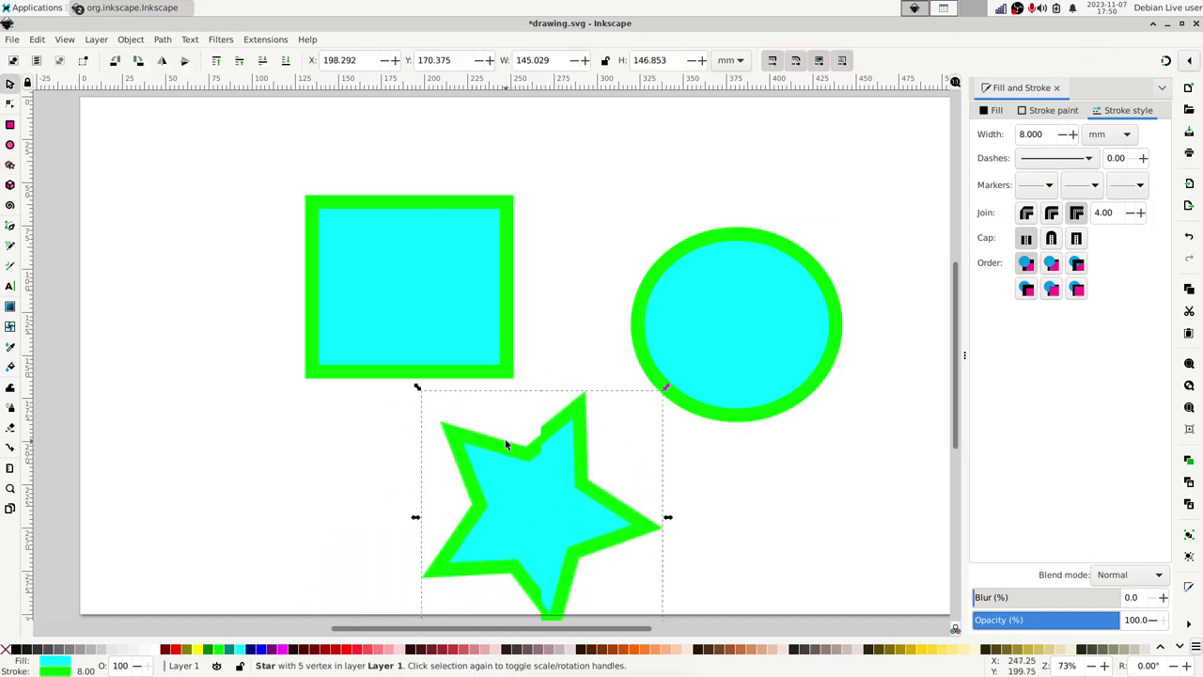
key("shift+Up")
key("shift+Up")
key("shift+Up")
key("shift+Up")
key("shift+Up")
key("shift+Up")
key("shift+Up")
key("shift+Up")
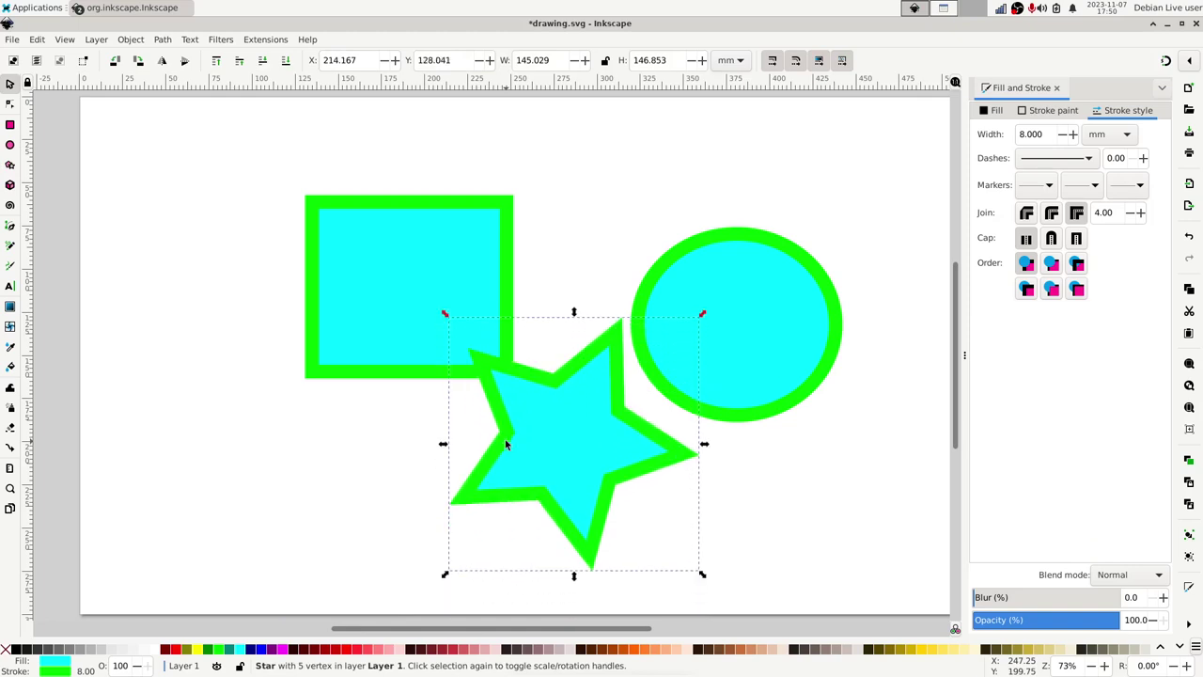
- Give the star a red fill and yellow stroke, and move it to about X 264, Y 142 mm, overlapping the ellipse
left_click(173, 650)
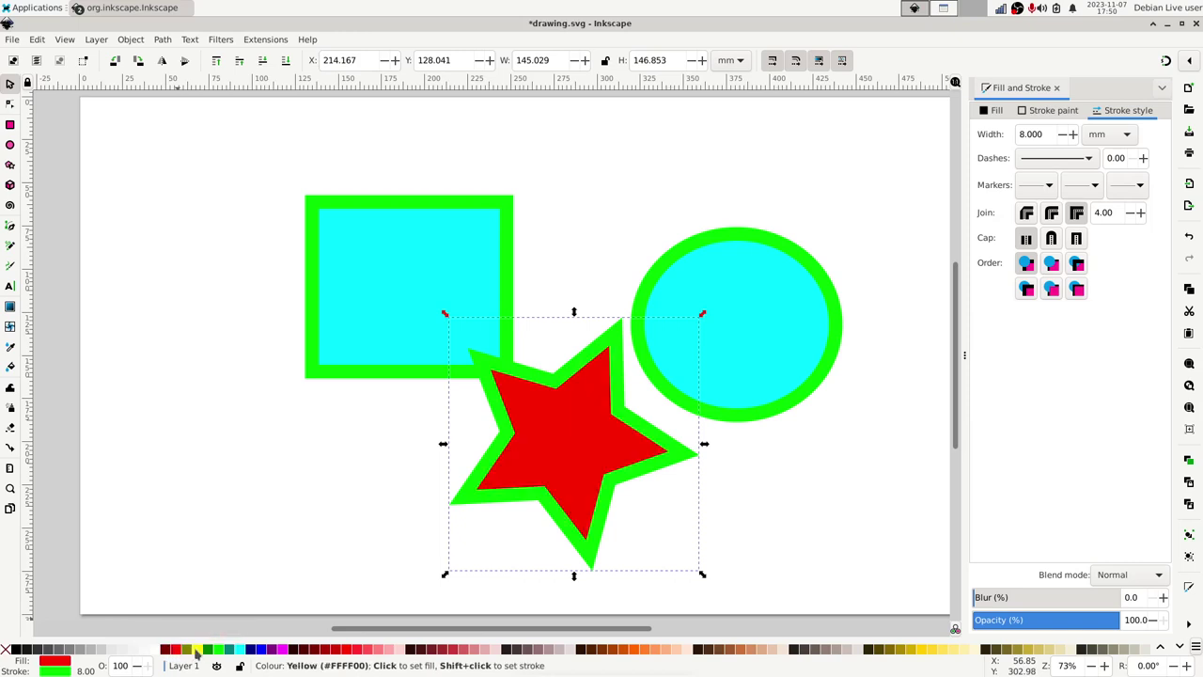
left_click(197, 651, "shift")
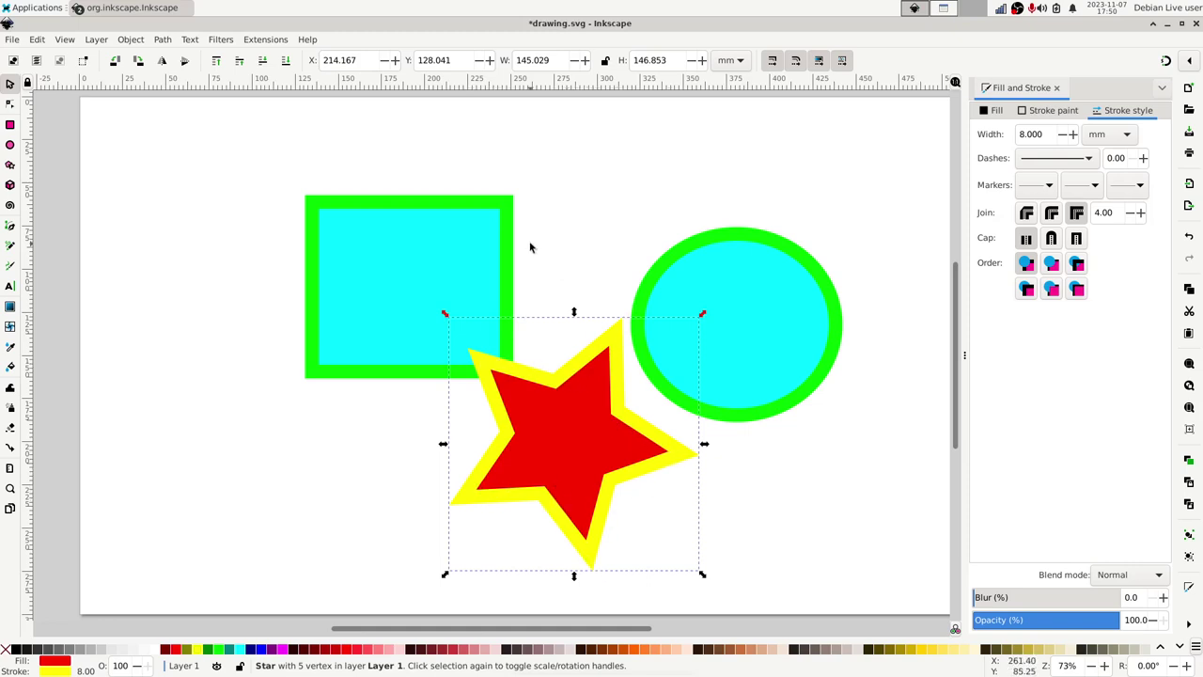
left_click(414, 197)
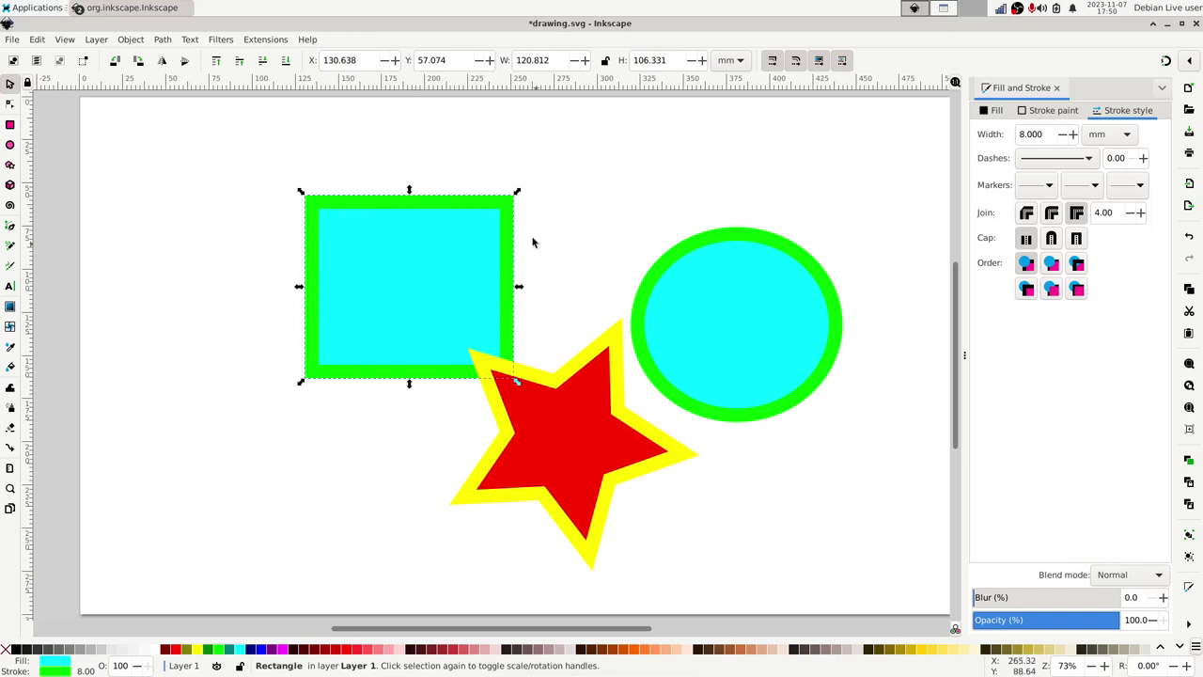
left_click_drag(593, 418, 675, 447)
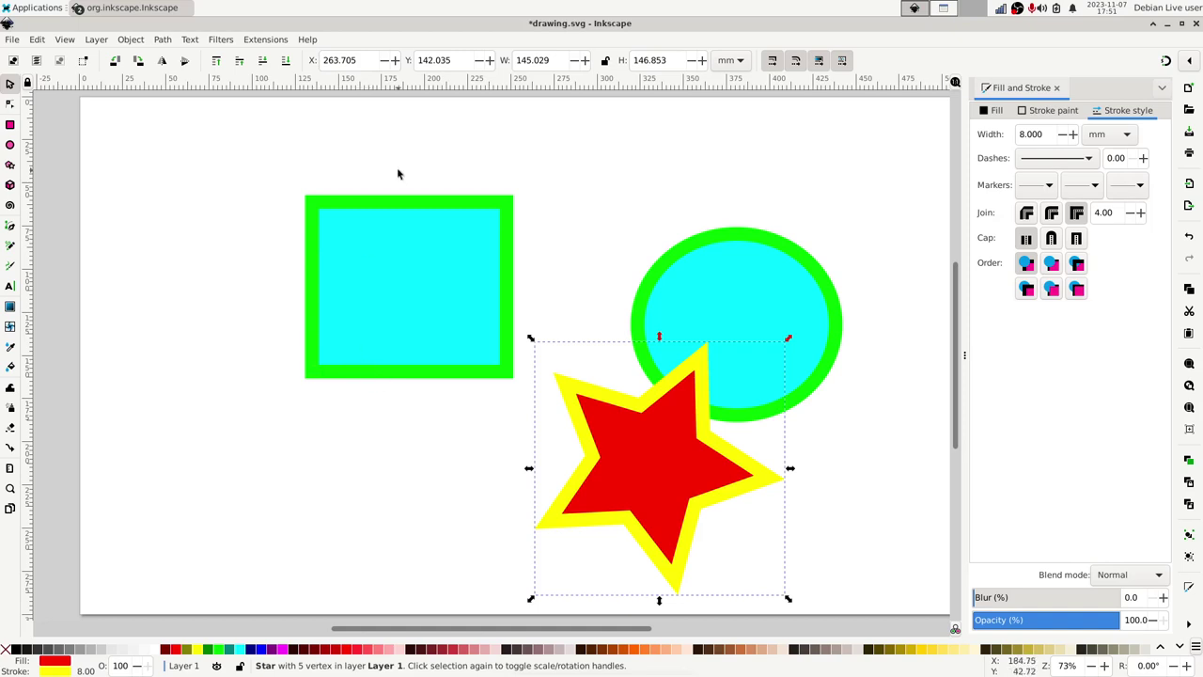
- Resize the rectangle to 120 mm wide and 100 mm high
left_click(327, 202)
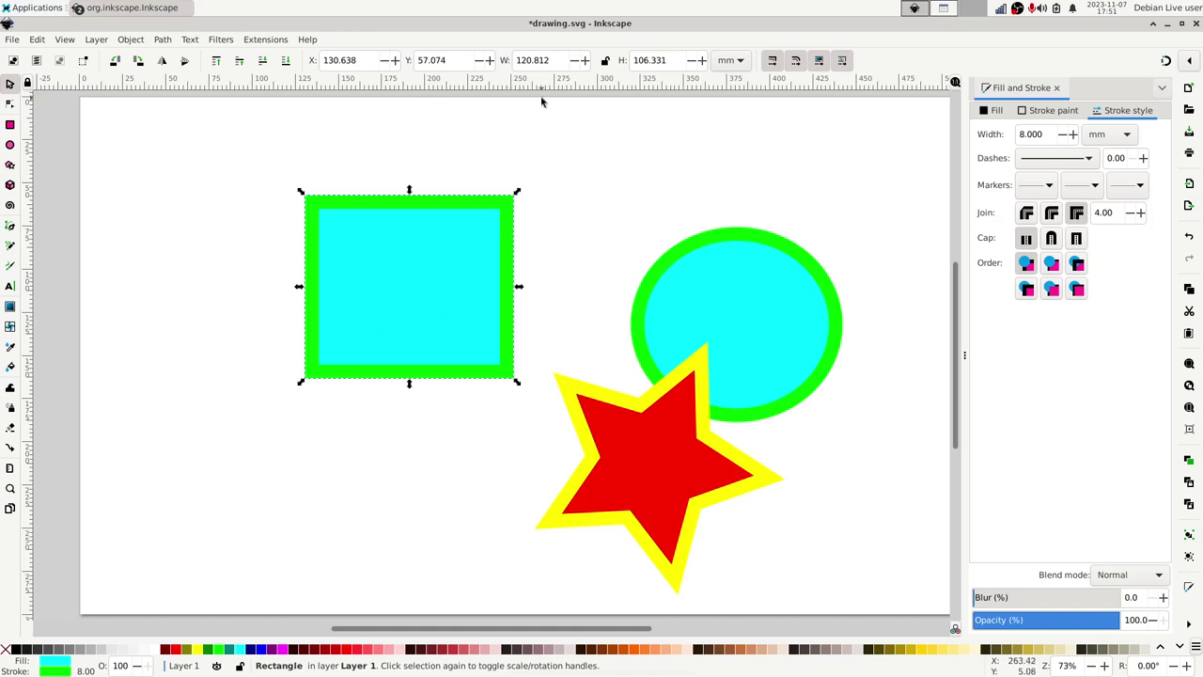
left_click(553, 61)
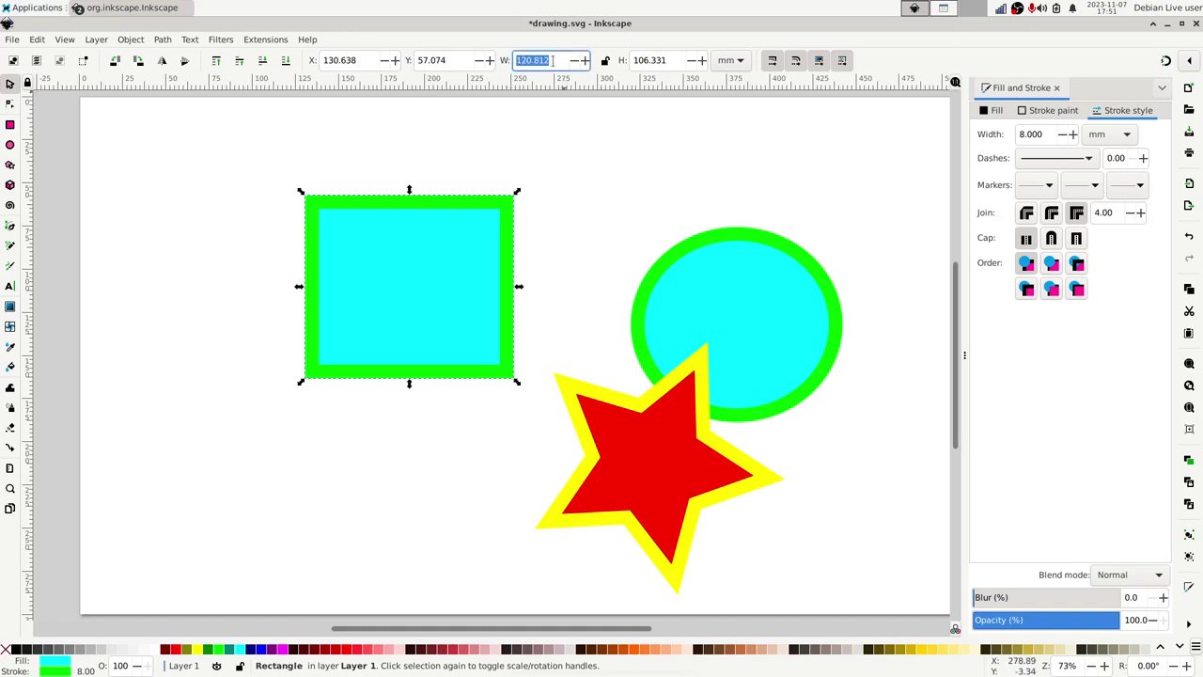
type("120")
left_click(674, 61)
triple_click(674, 61)
type("100")
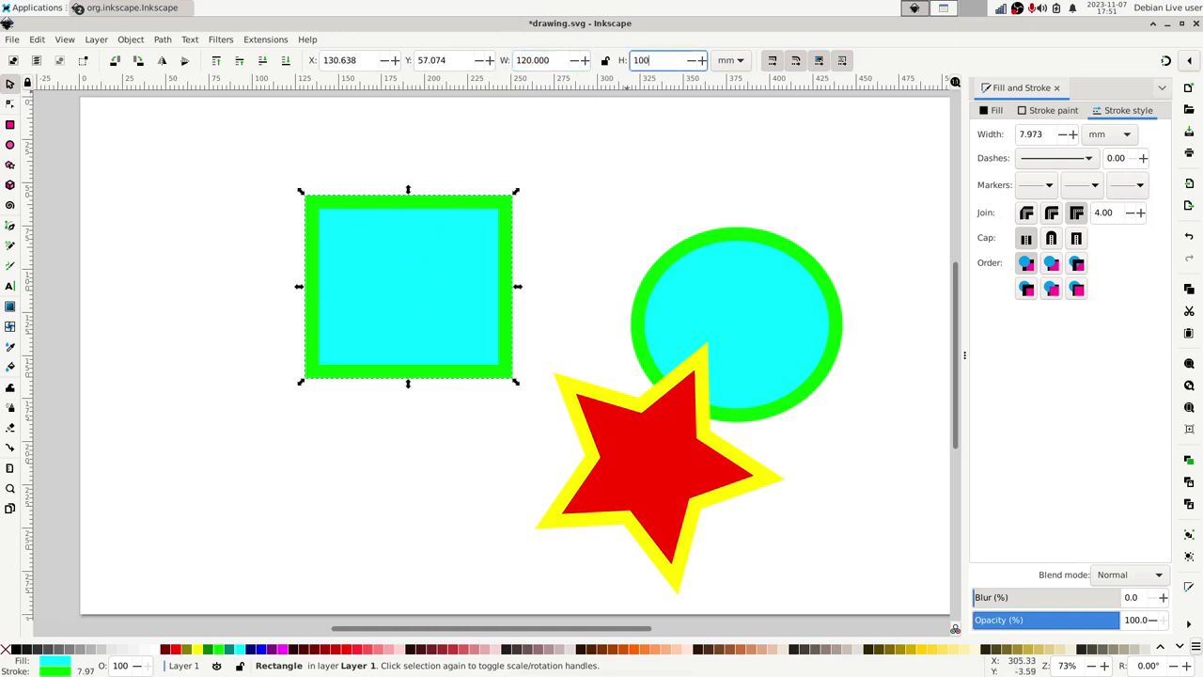
key("Return")
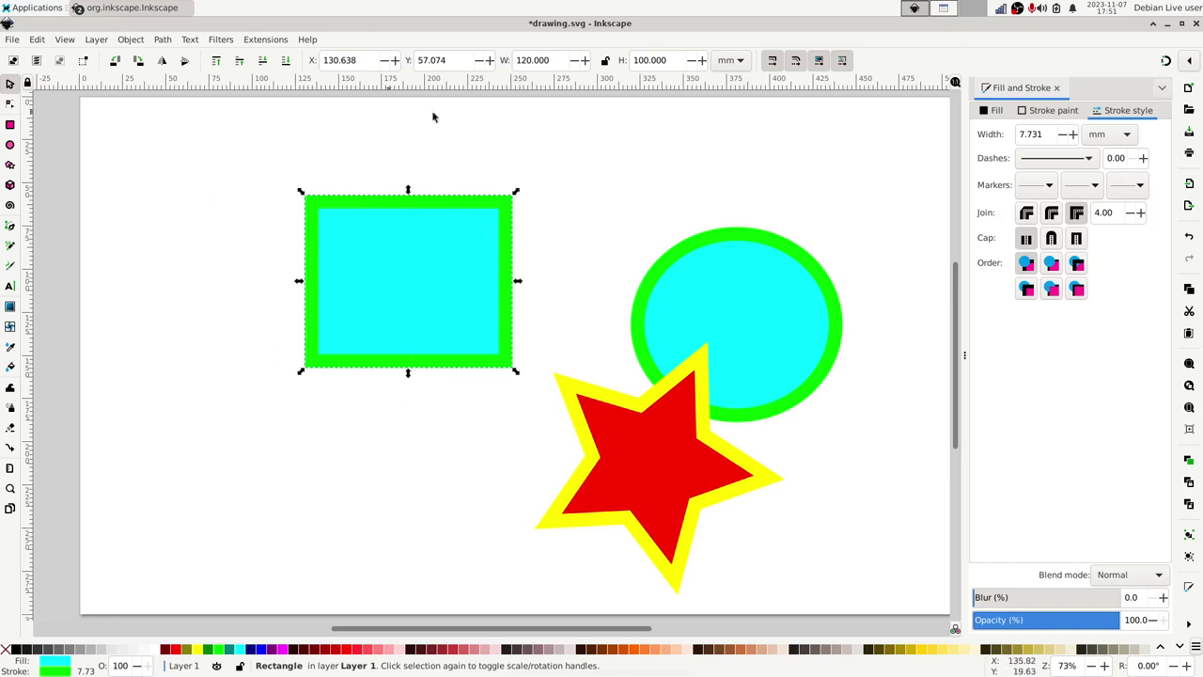
- Switch the canvas display mode to Outline
left_click(68, 43)
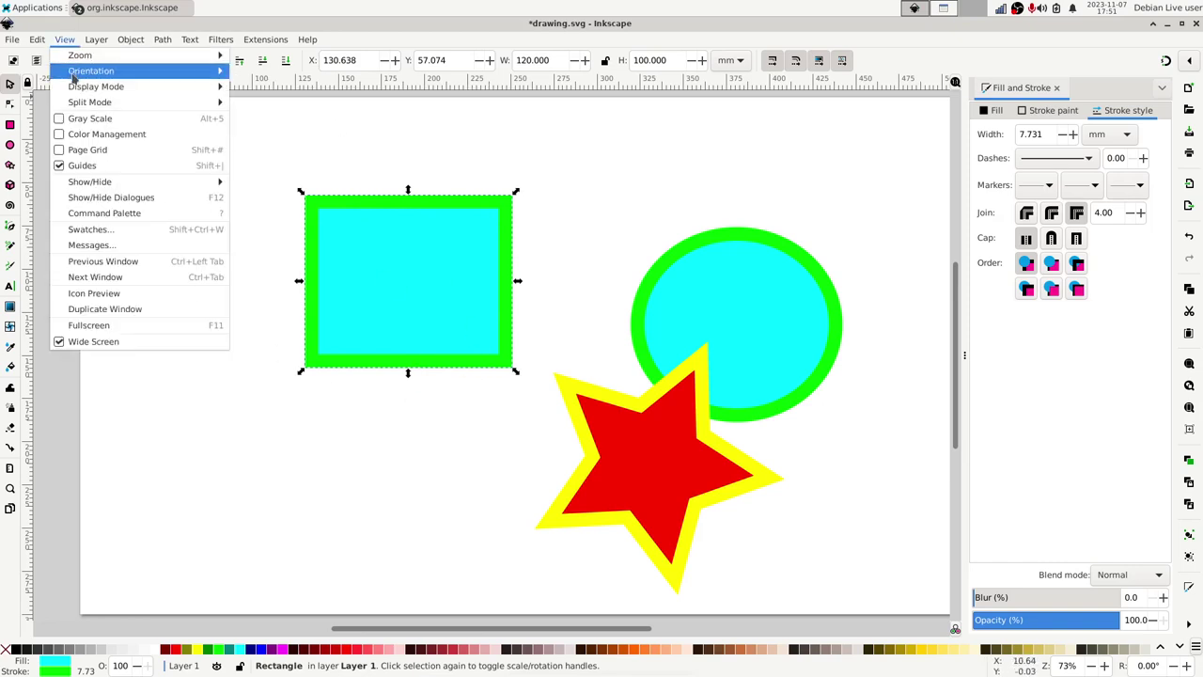
mouse_move(103, 88)
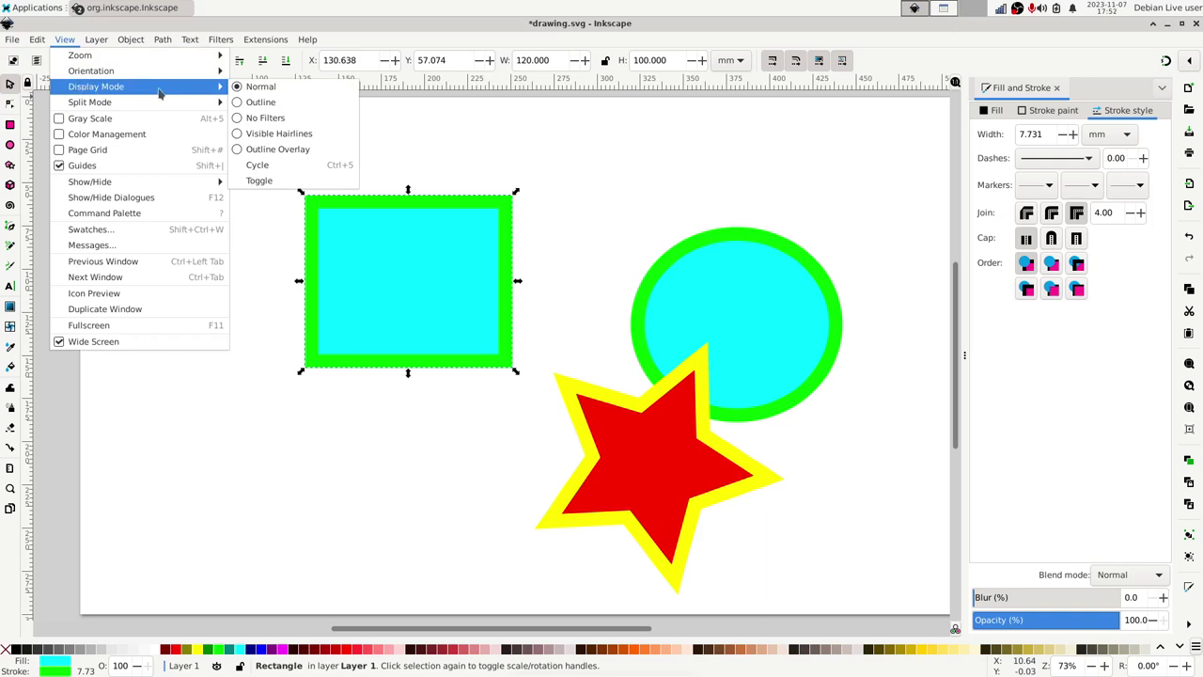
left_click(262, 103)
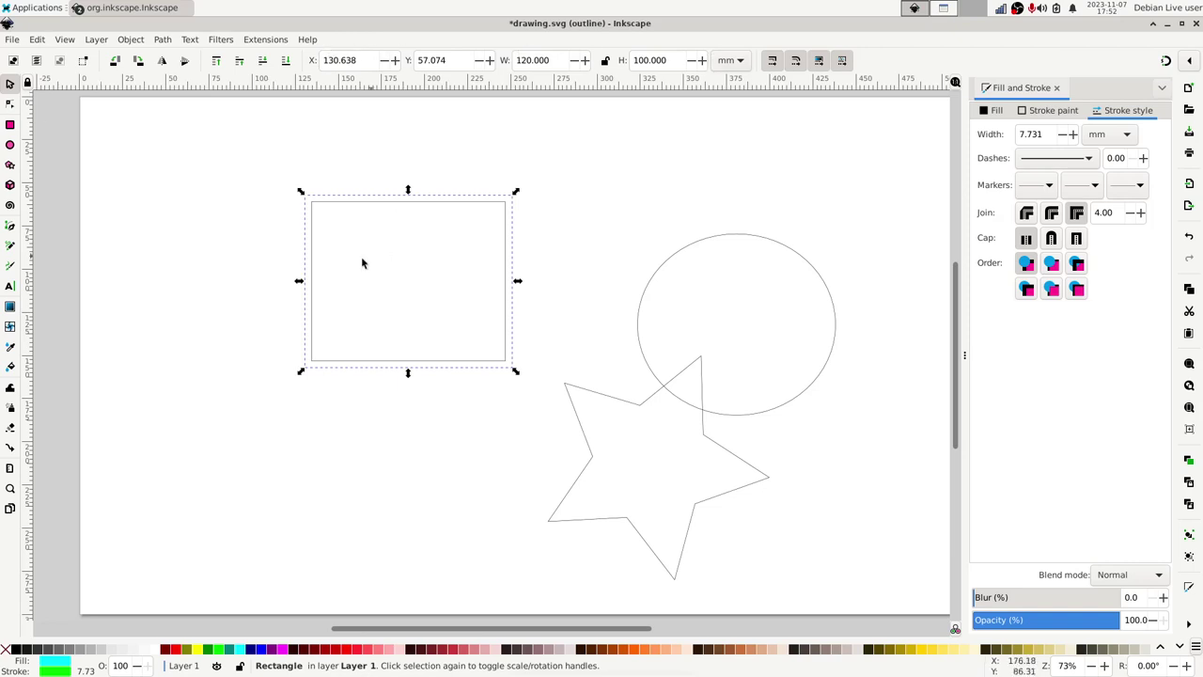
- Set the tools preference for the bounding box to use to Geometric bounding box and close the preferences
left_click(38, 39)
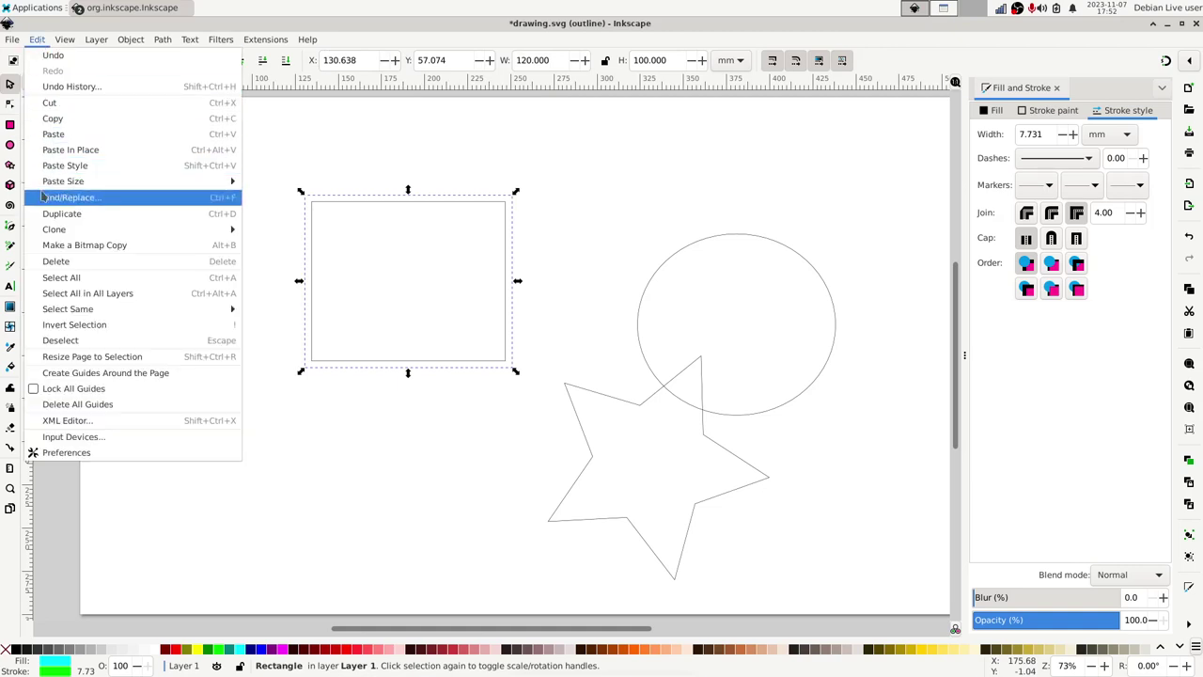
left_click(91, 457)
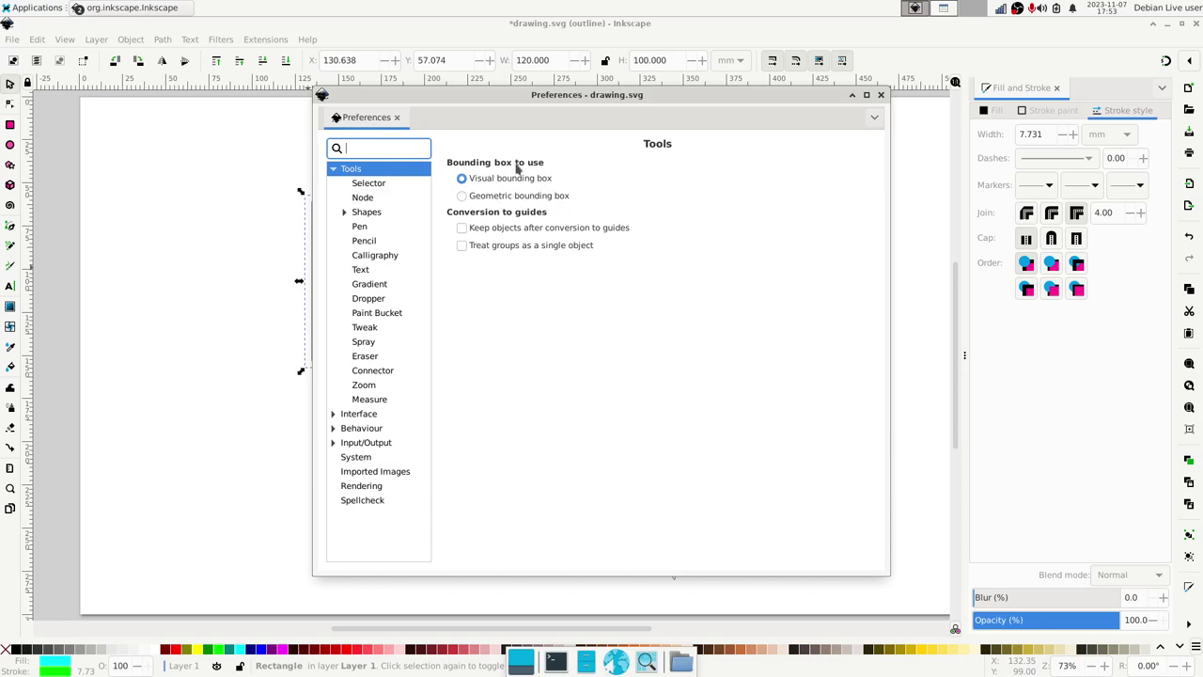
left_click_drag(498, 97, 716, 105)
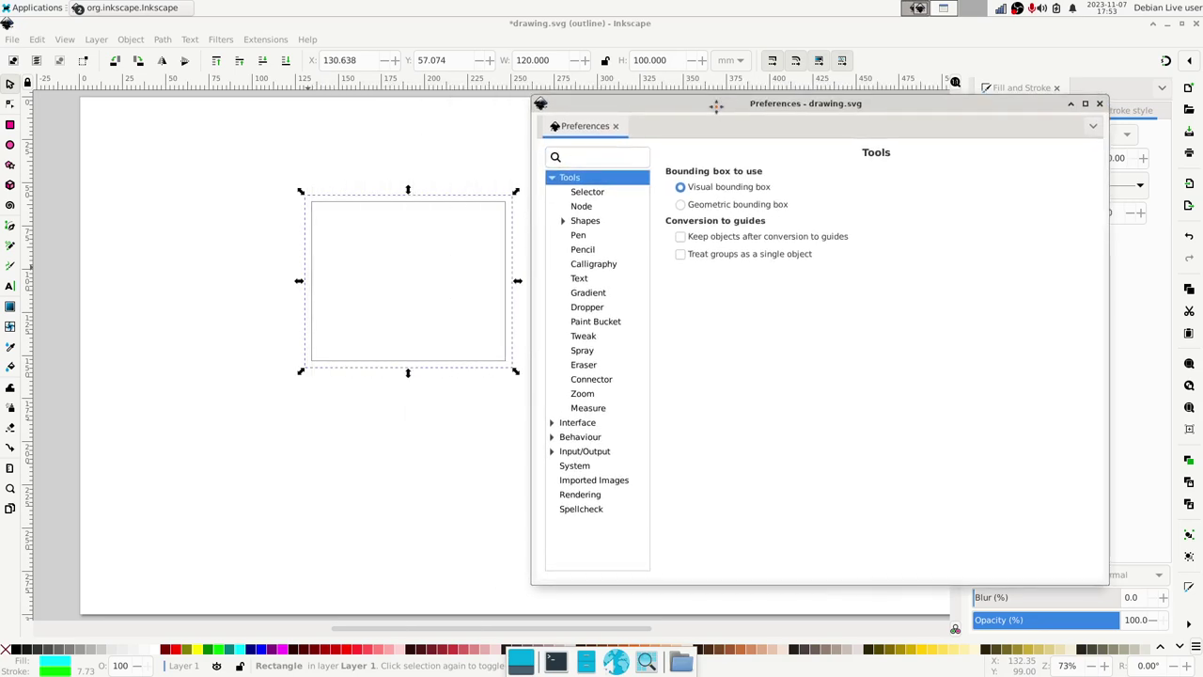
left_click(735, 205)
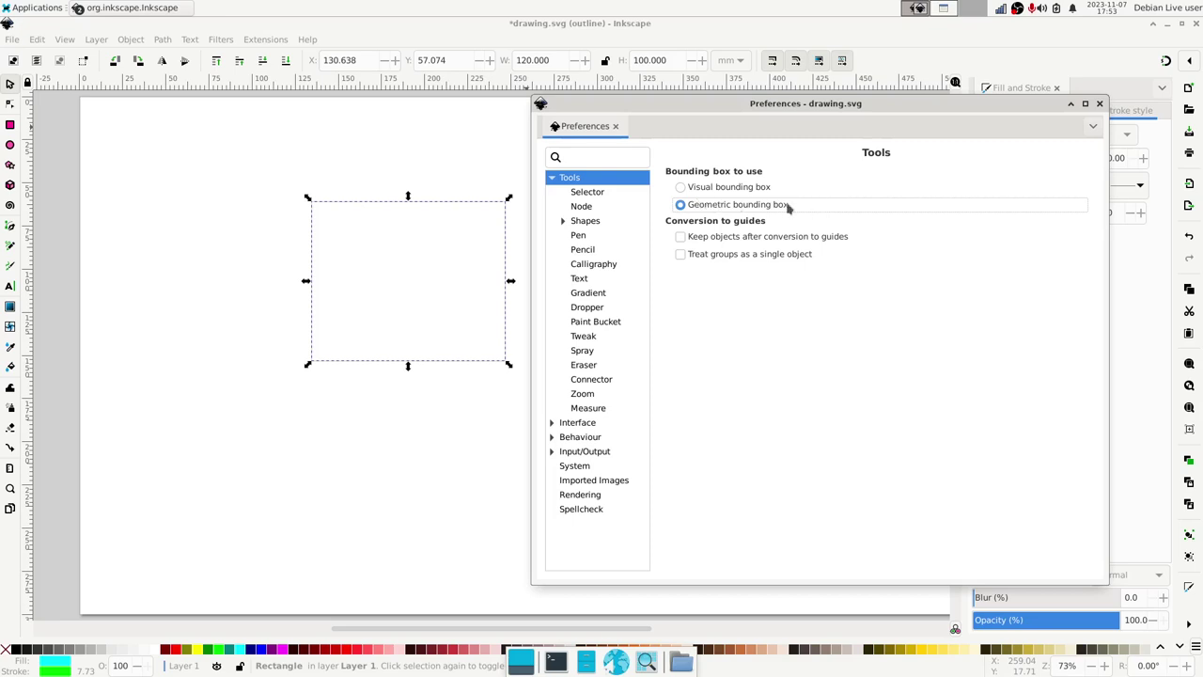
mouse_move(797, 211)
left_click(1100, 105)
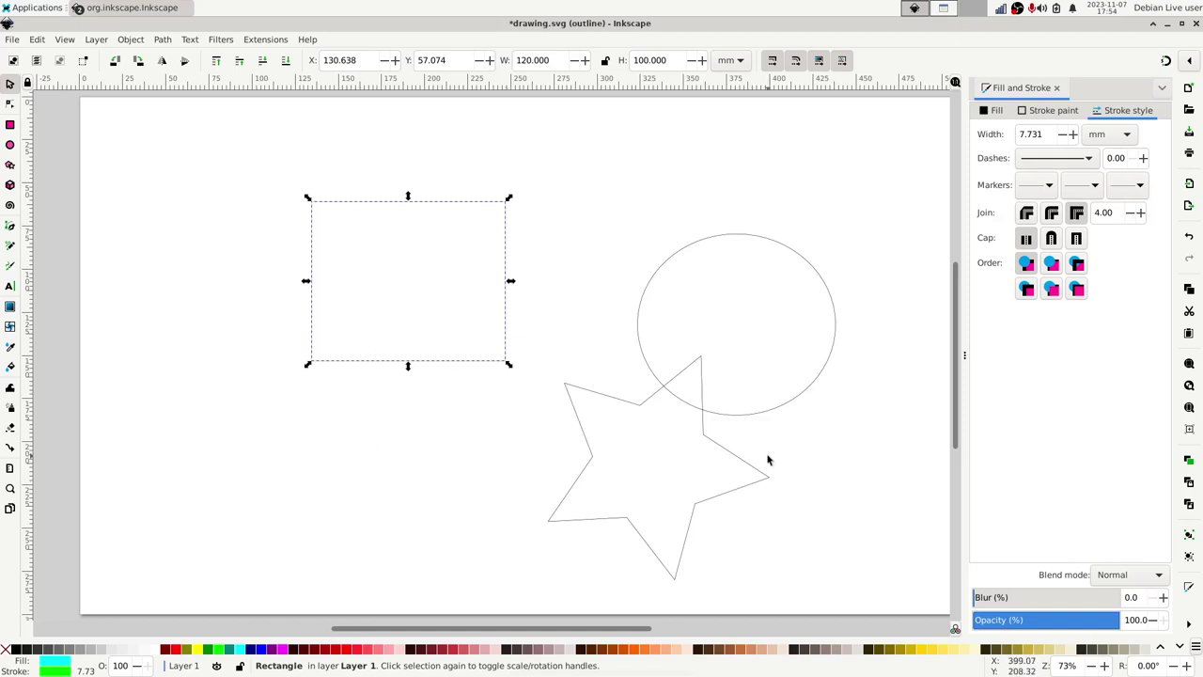
- Switch to Normal display mode to check the rectangle's bounding box against its stroke, and return to Outline mode
left_click(60, 41)
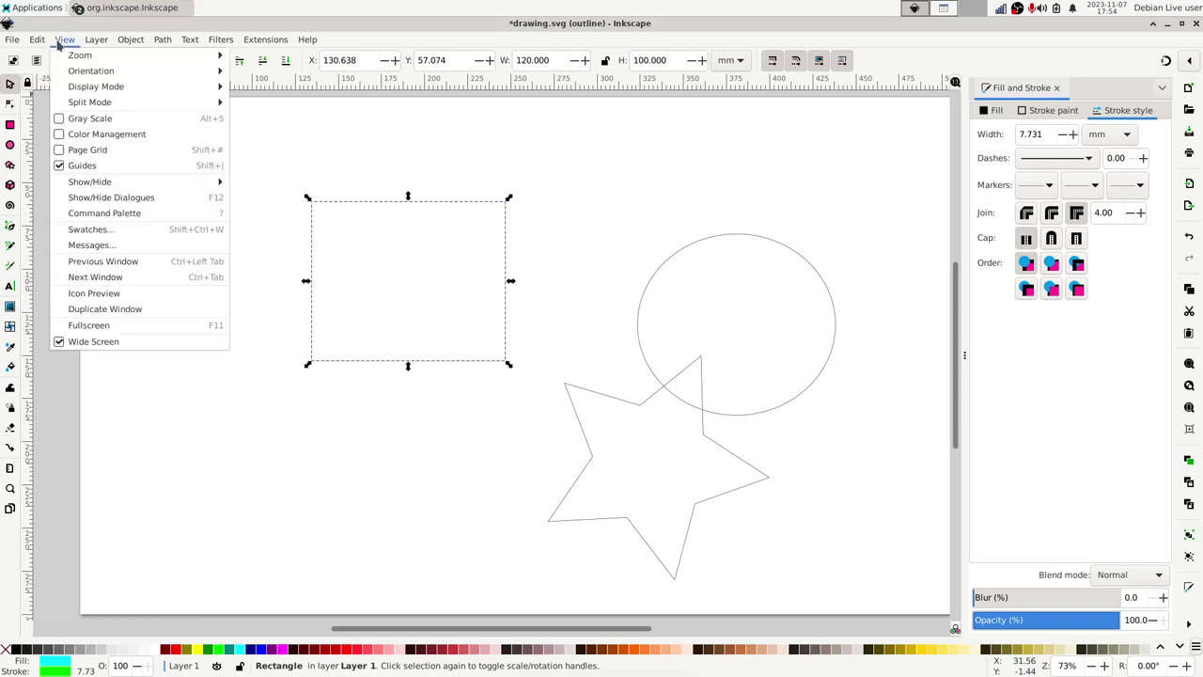
mouse_move(216, 87)
mouse_move(83, 89)
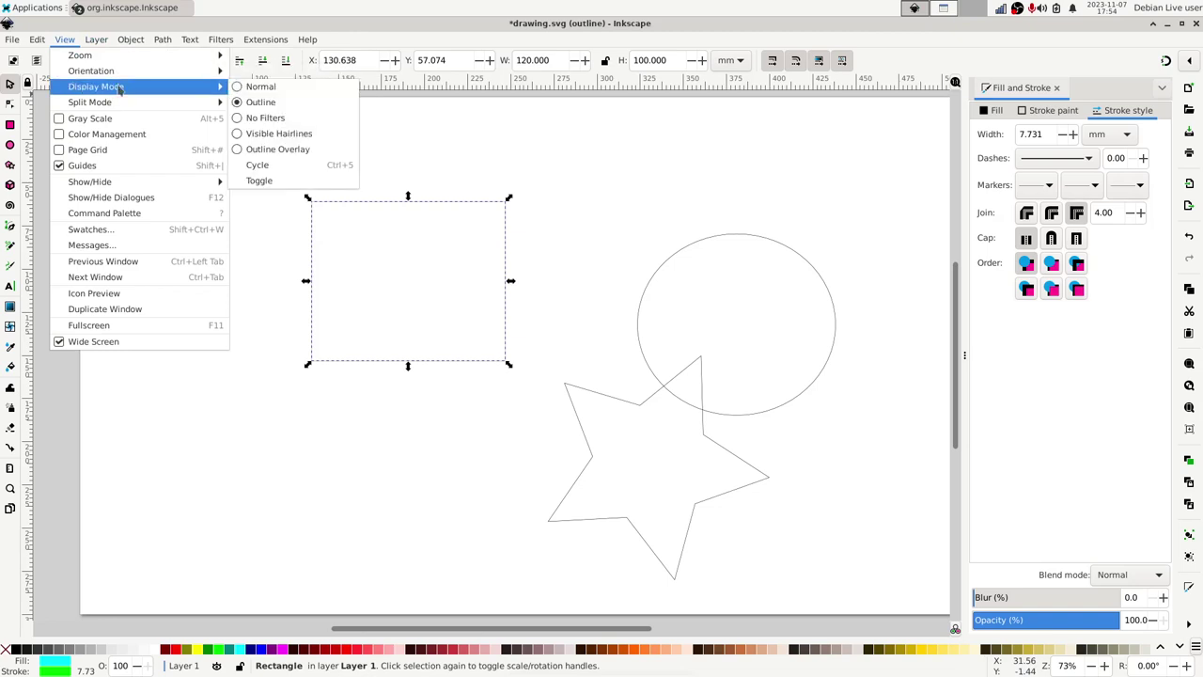
left_click(261, 87)
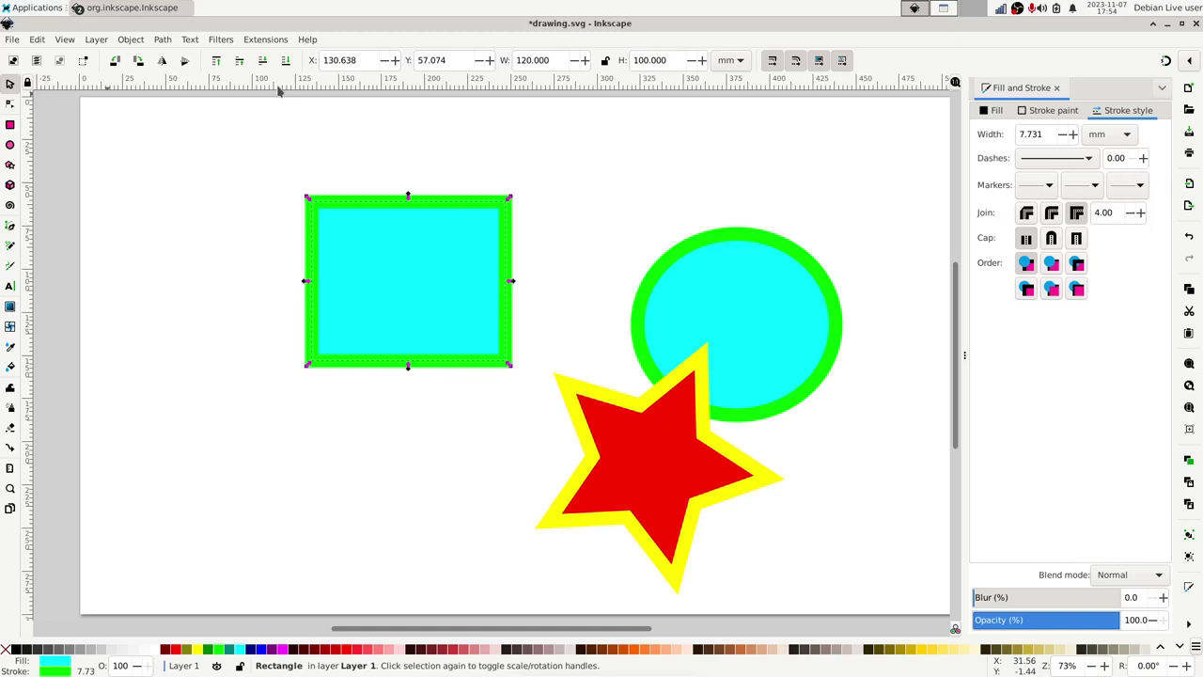
left_click(64, 40)
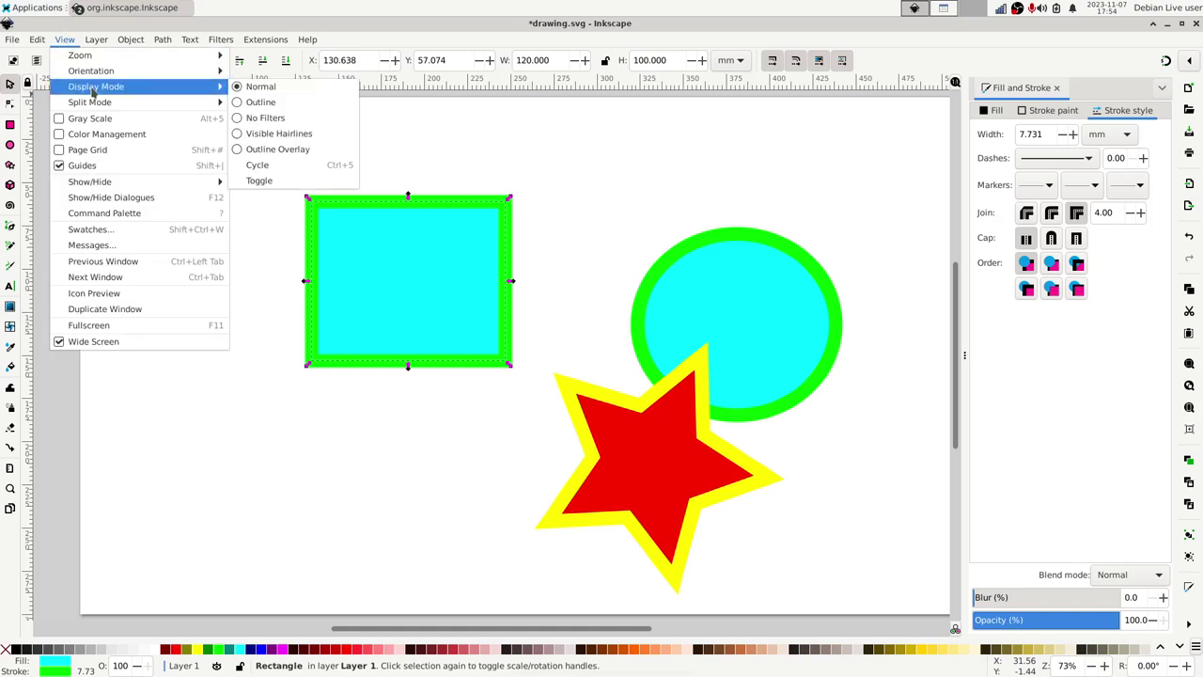
left_click(261, 102)
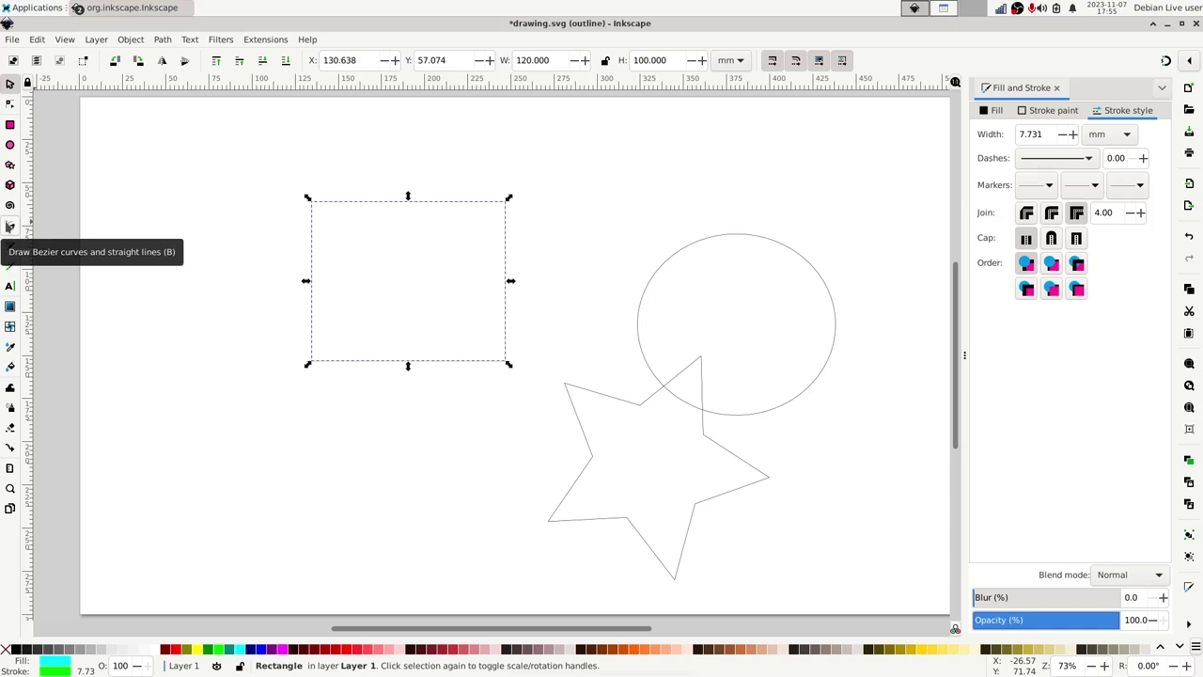
- Draw a closed five-sided Bezier path about 128 by 150 mm overlapping the rectangle, and move it to about X 60, Y 117 mm
left_click(10, 226)
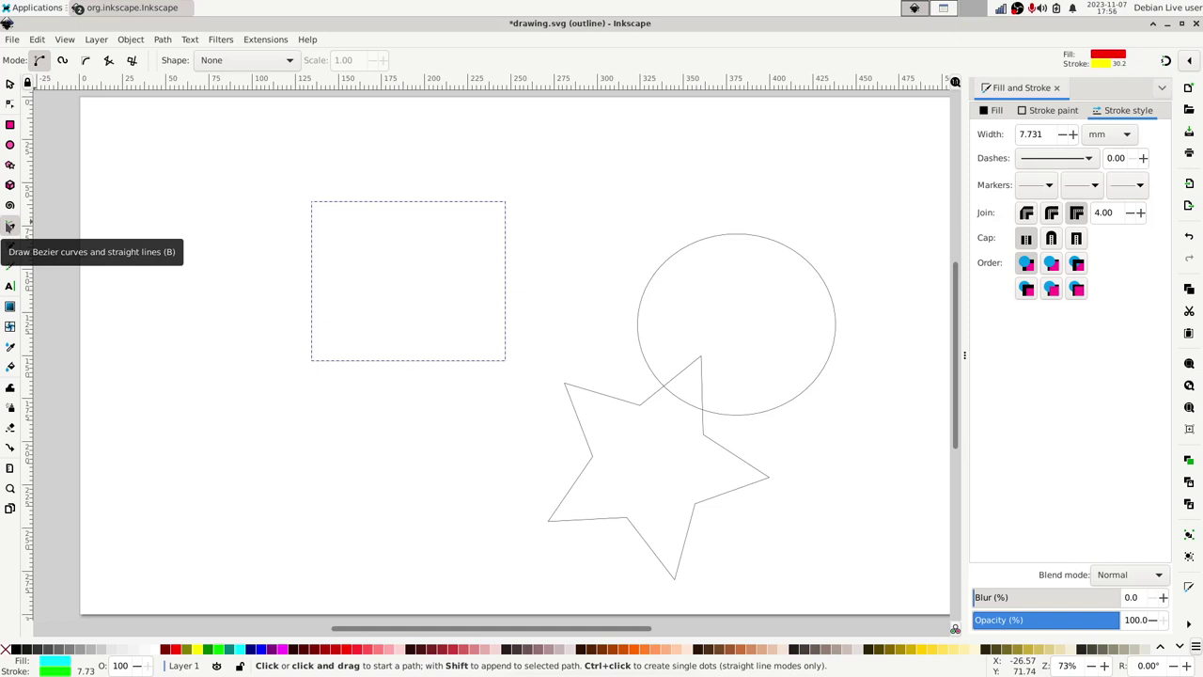
left_click(219, 279)
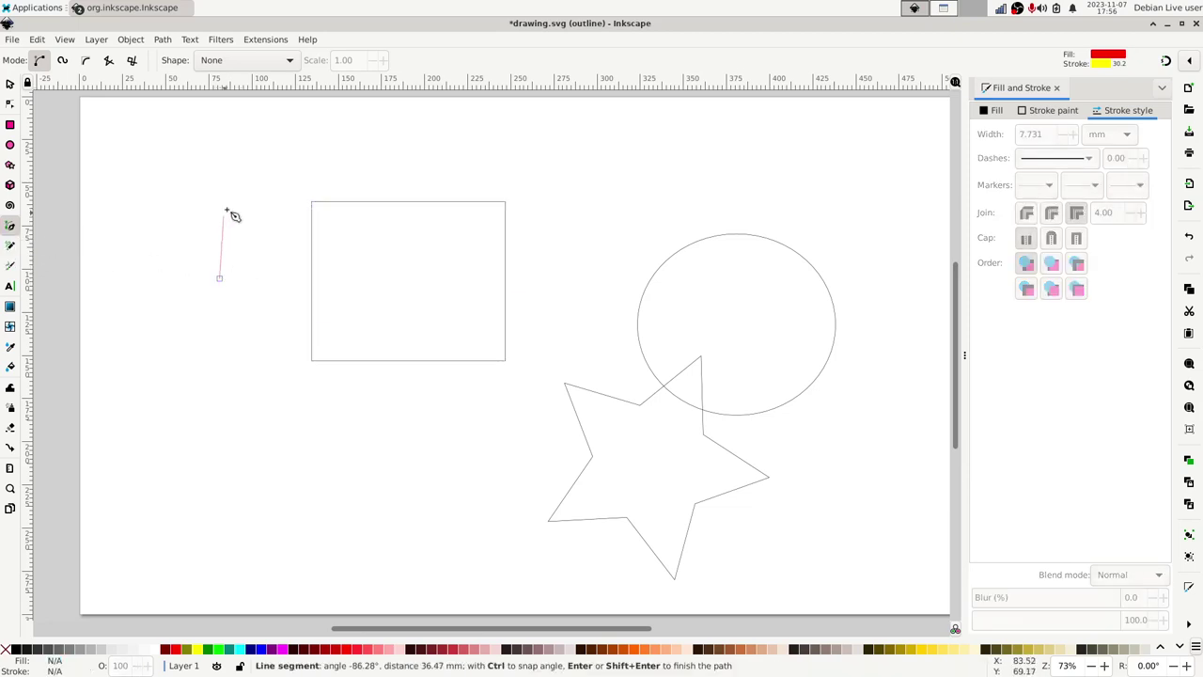
left_click(275, 169)
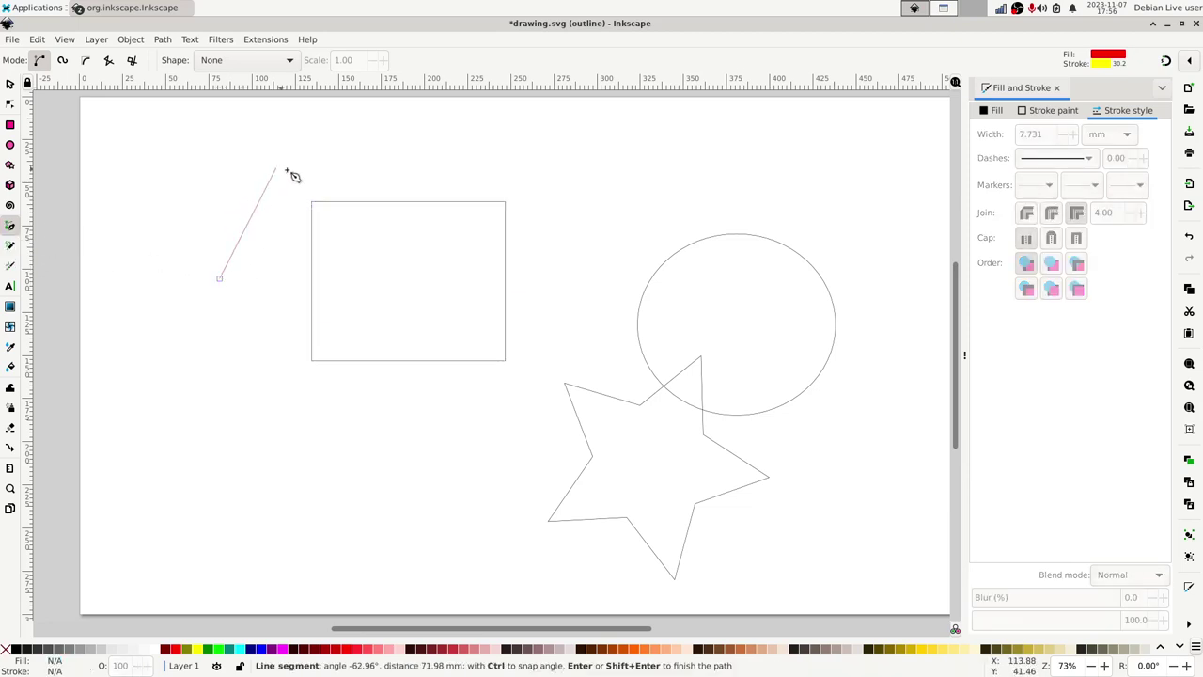
left_click(435, 224)
left_click(439, 427)
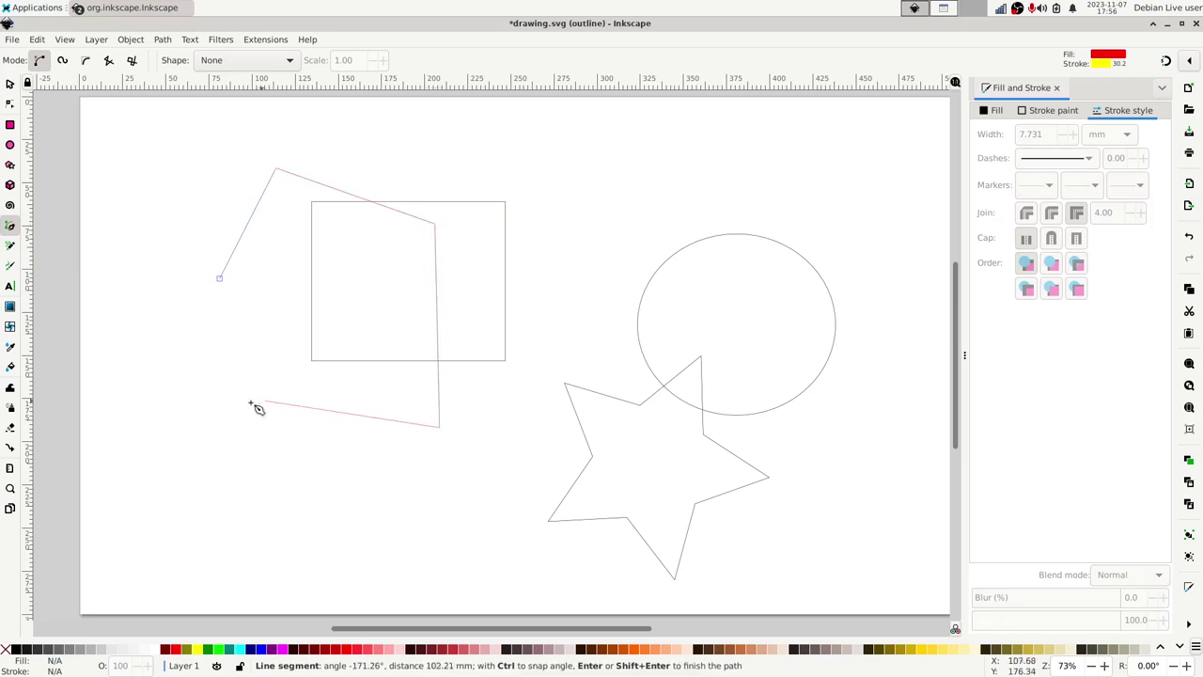
left_click(245, 402)
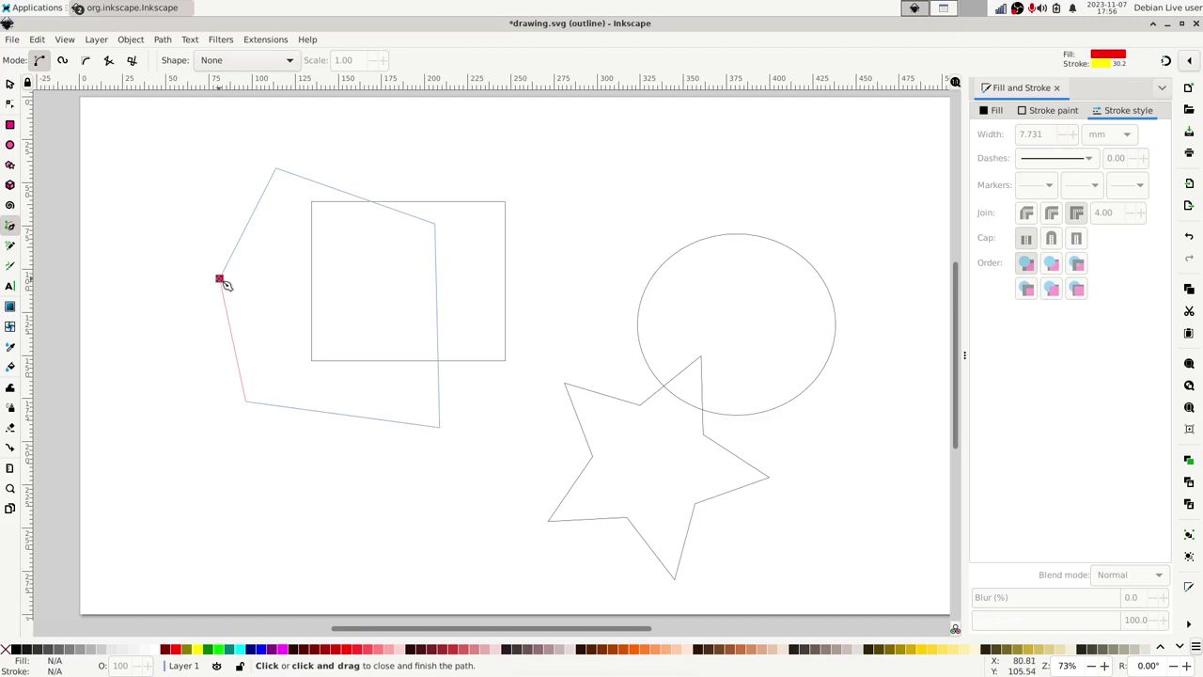
left_click(220, 279)
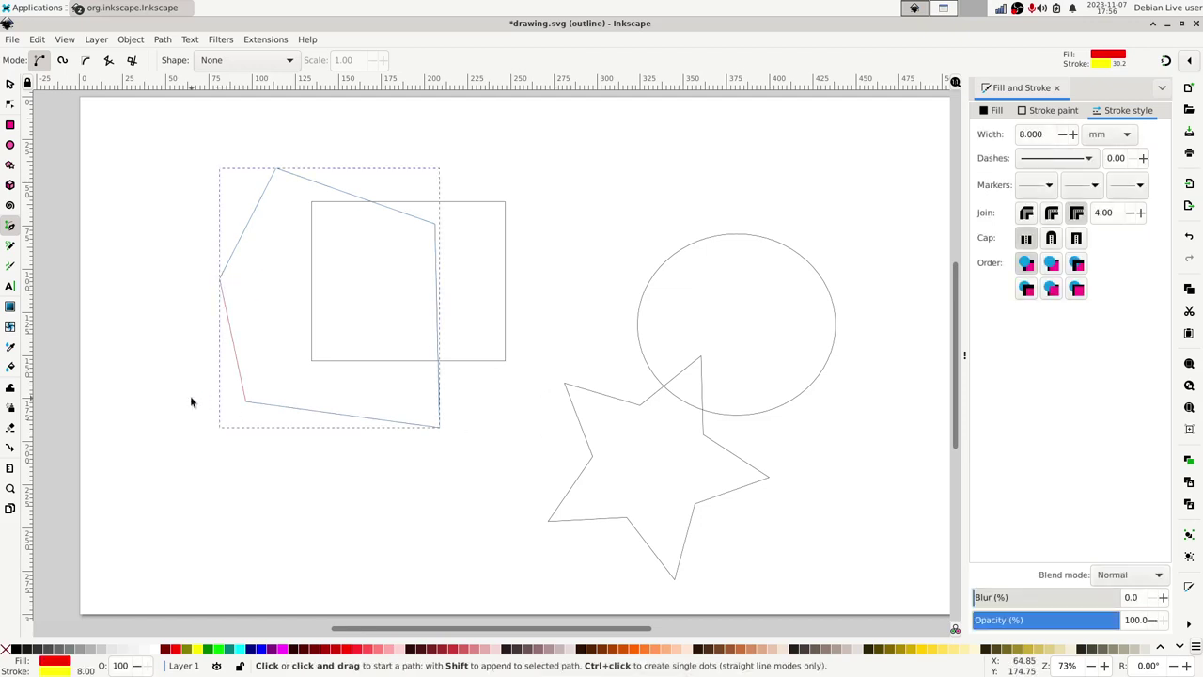
key("s")
left_click_drag(229, 351, 197, 470)
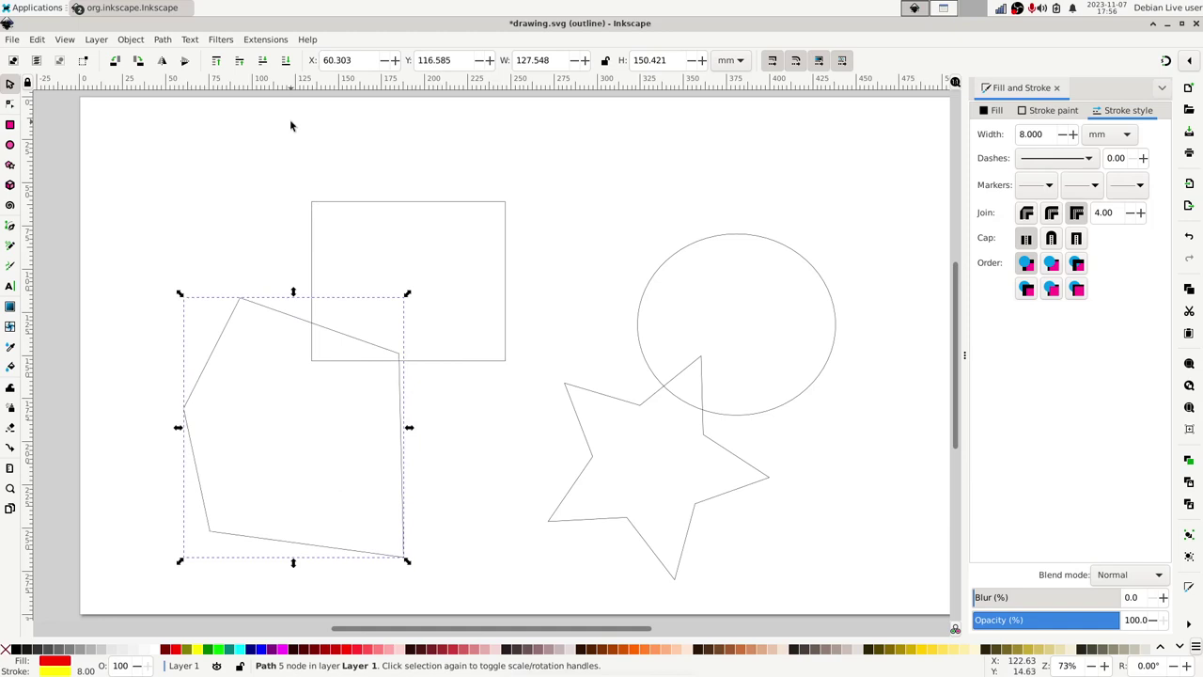
- Delete the rectangle, ellipse and star together, and move the remaining five-sided path to about X 194, Y 55 mm
left_click_drag(289, 120, 946, 565)
key("Escape")
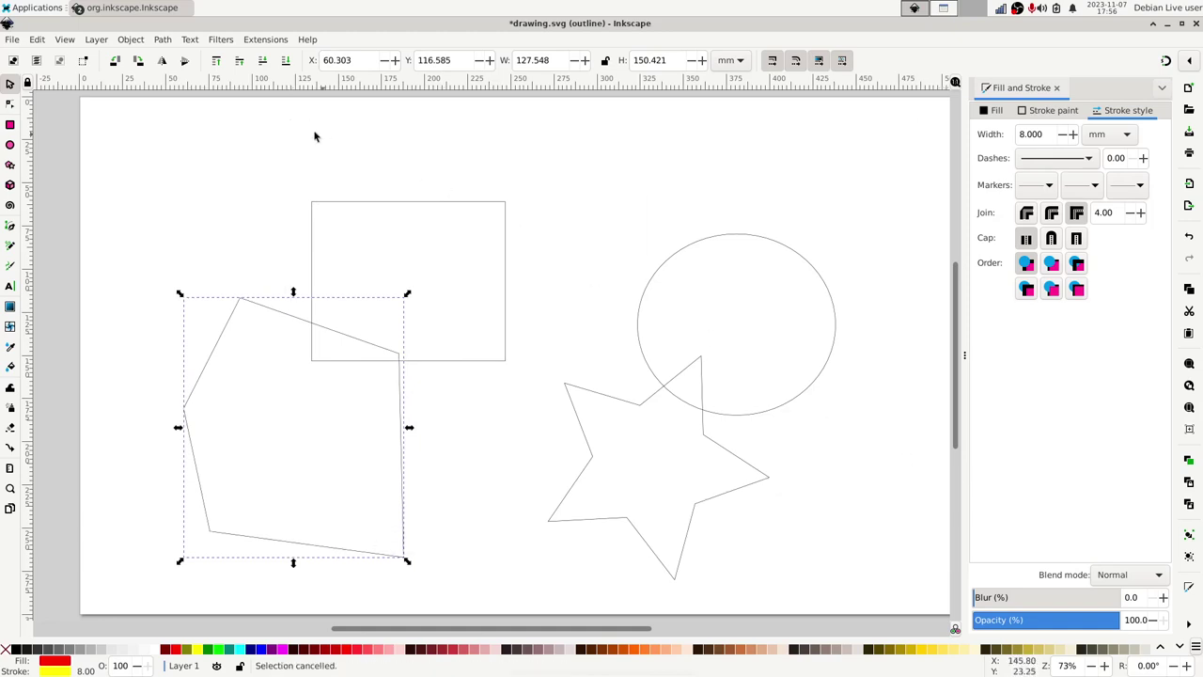
left_click_drag(303, 134, 881, 608)
key("Delete")
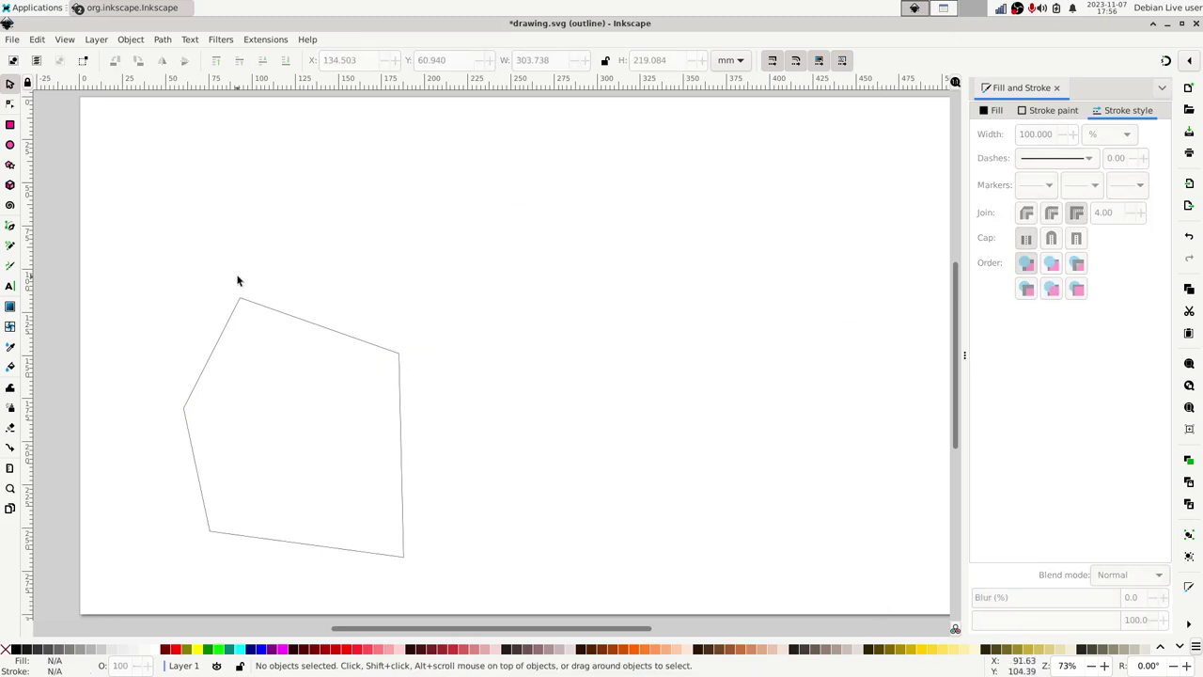
mouse_move(291, 314)
left_mouse_down()
mouse_move(482, 201)
mouse_move(523, 203)
left_mouse_up()
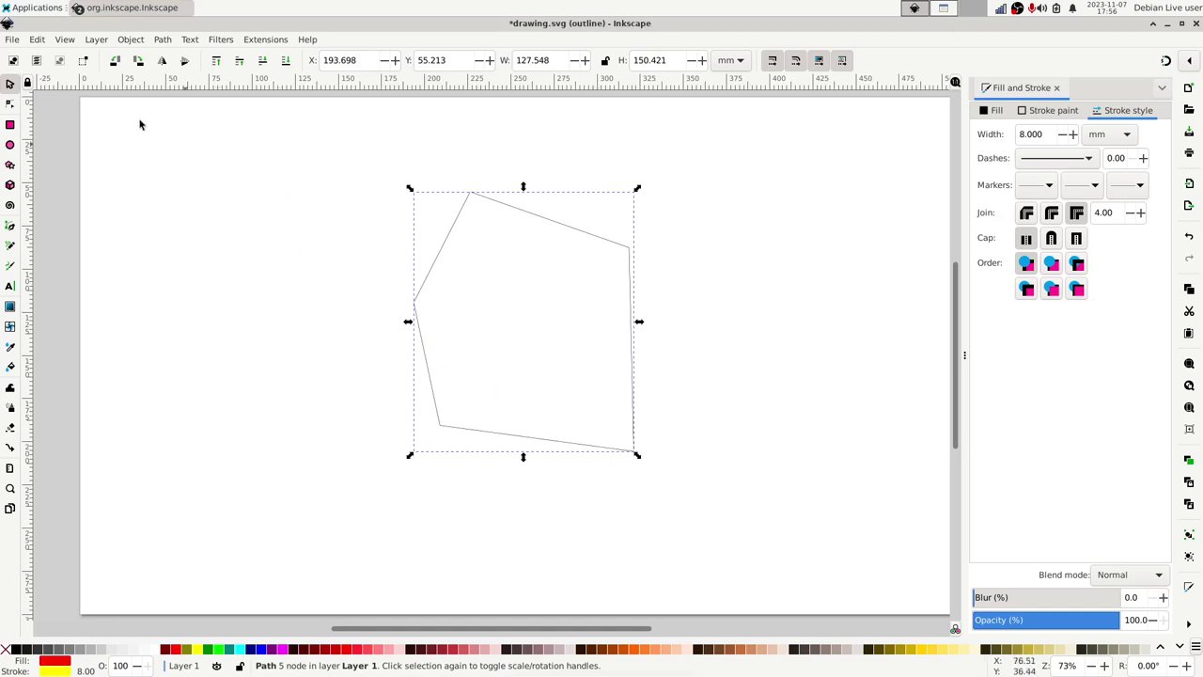
- Move the path's top node to about X 213, Y 27 mm and its upper-right node to about X 348, Y 72 mm
left_click(11, 105)
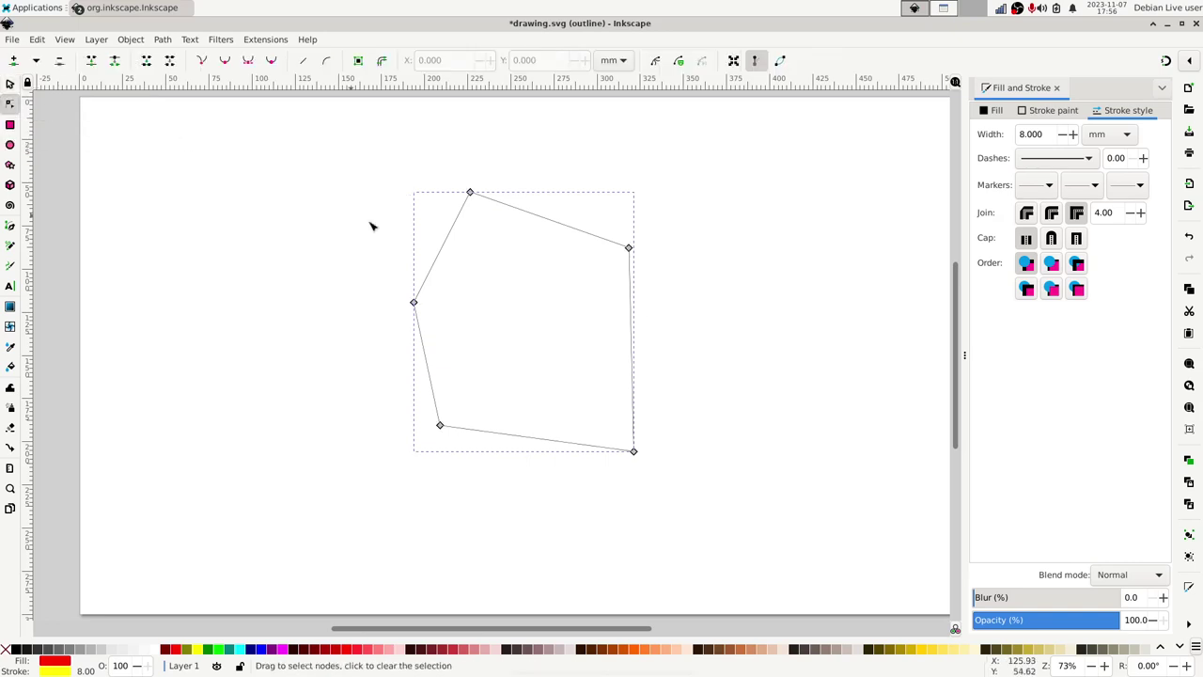
left_click_drag(473, 196, 449, 143)
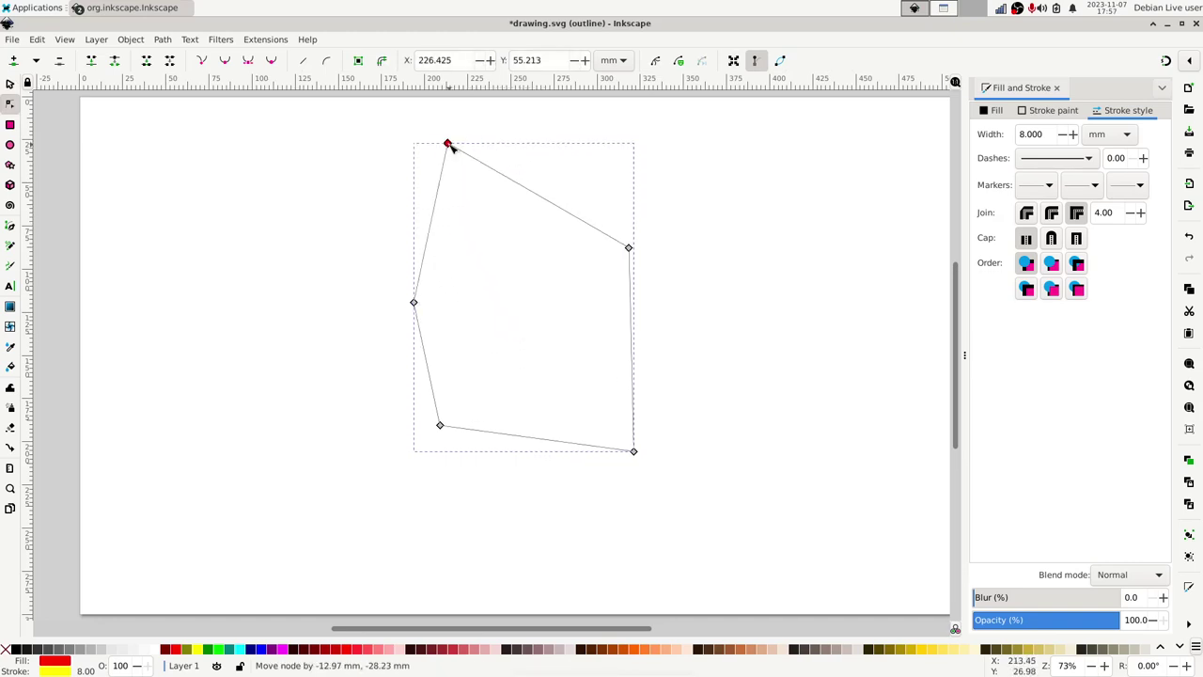
left_click_drag(629, 248, 680, 221)
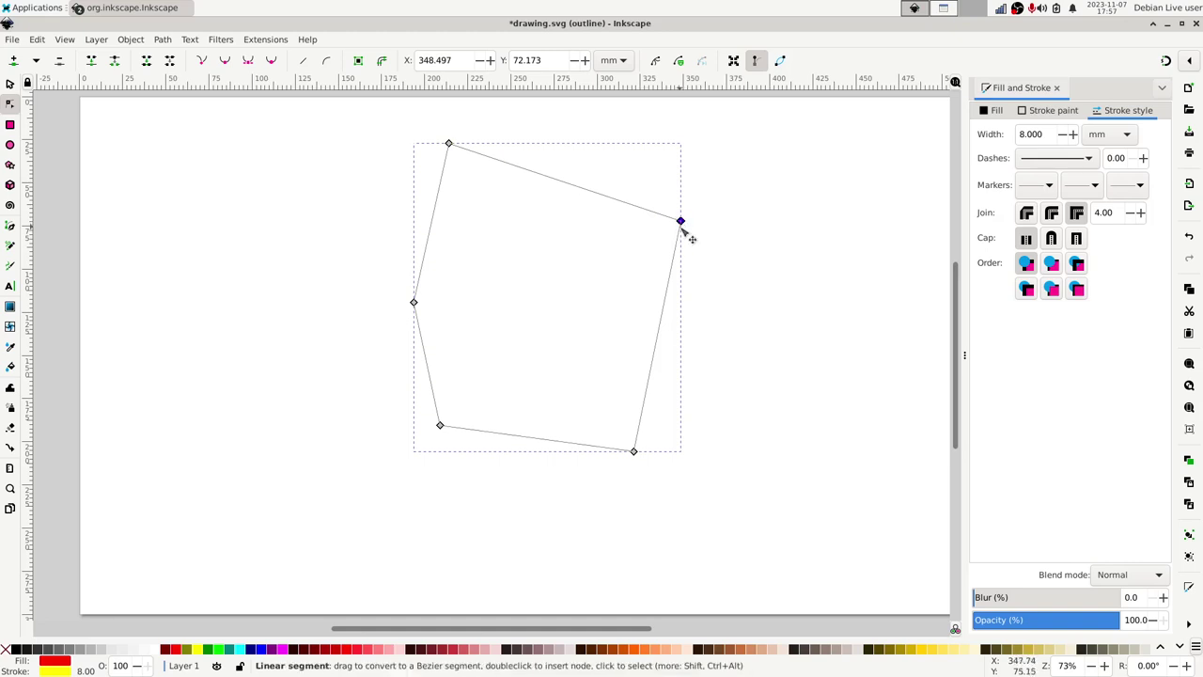
- Make the upper-right node symmetric, move it to about X 344, Y 88 mm, and adjust its handles to reshape the curve
left_click(250, 62)
left_click(249, 62)
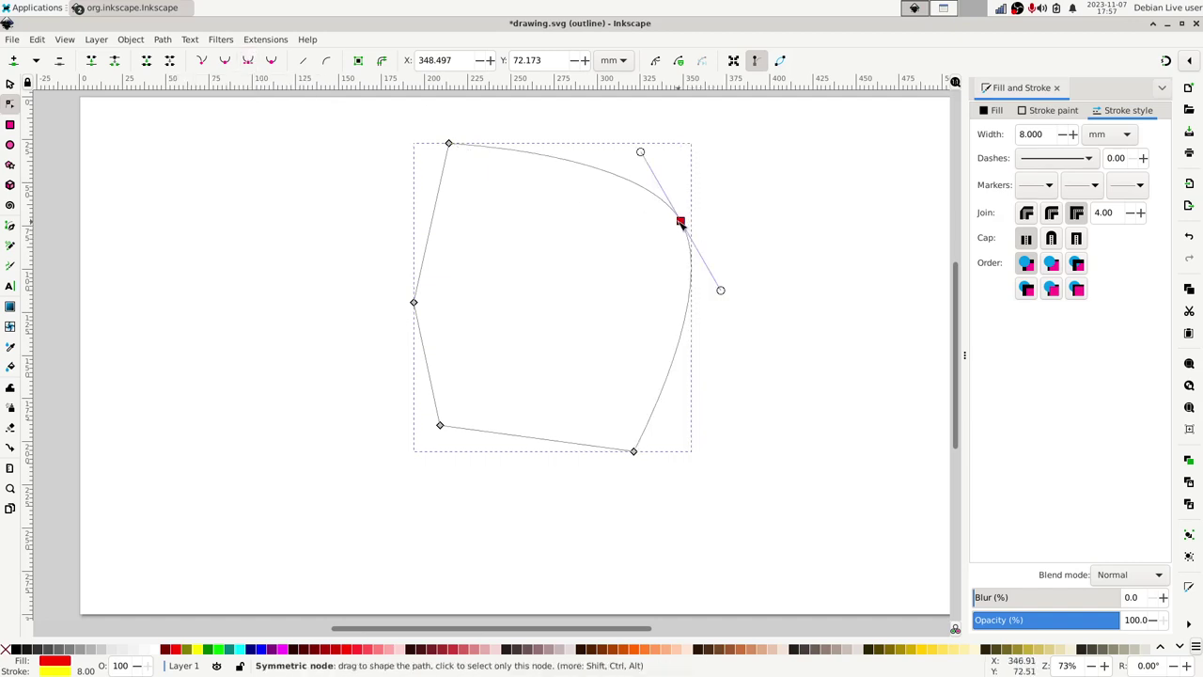
left_click_drag(681, 223, 676, 251)
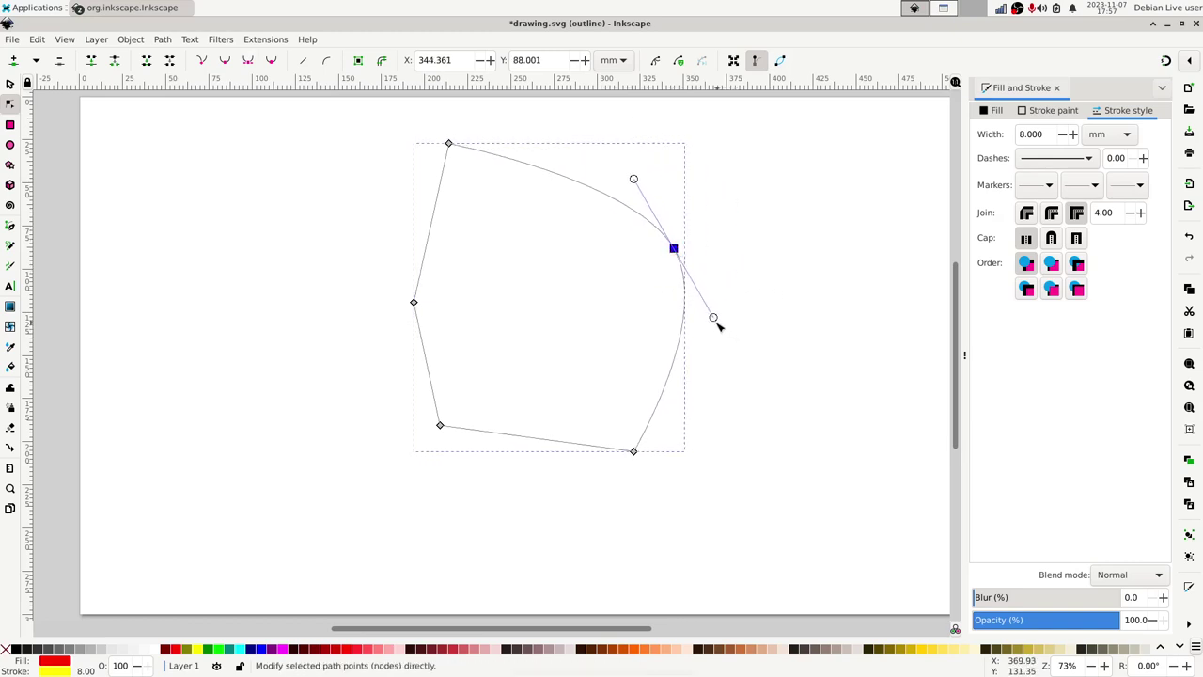
left_click_drag(715, 319, 699, 353)
left_click_drag(719, 351, 707, 341)
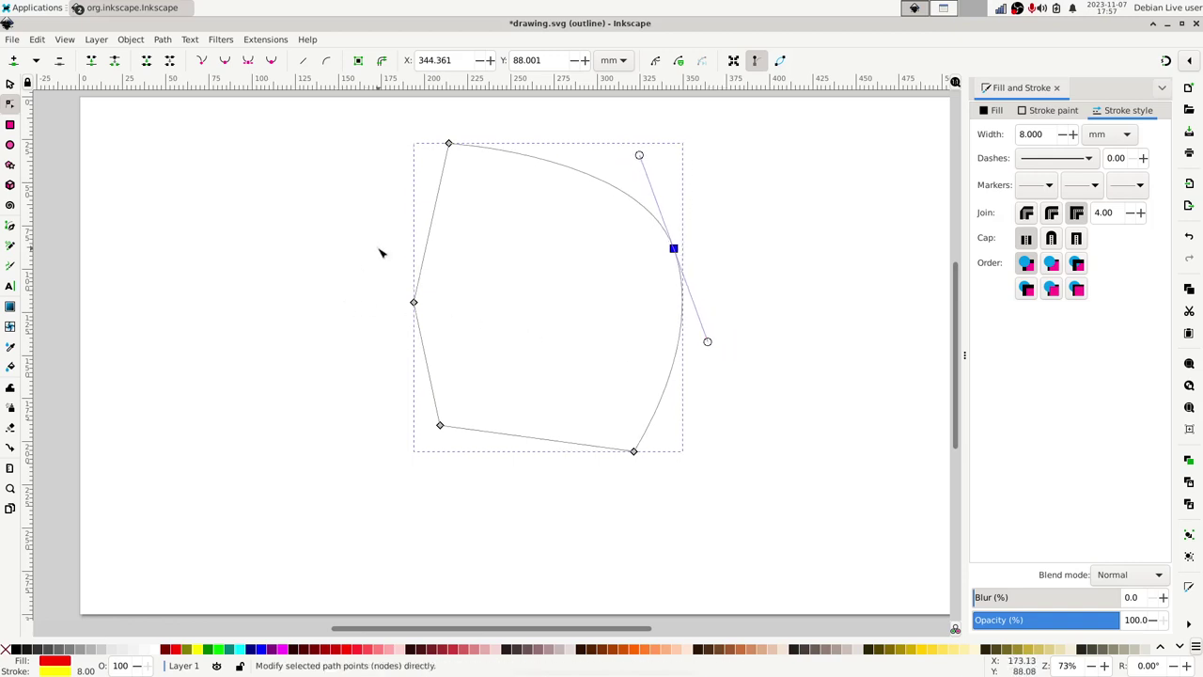
- Bend the segment between the path's left and top nodes into a curve reaching past the page's upper edge
left_click_drag(378, 248, 480, 346)
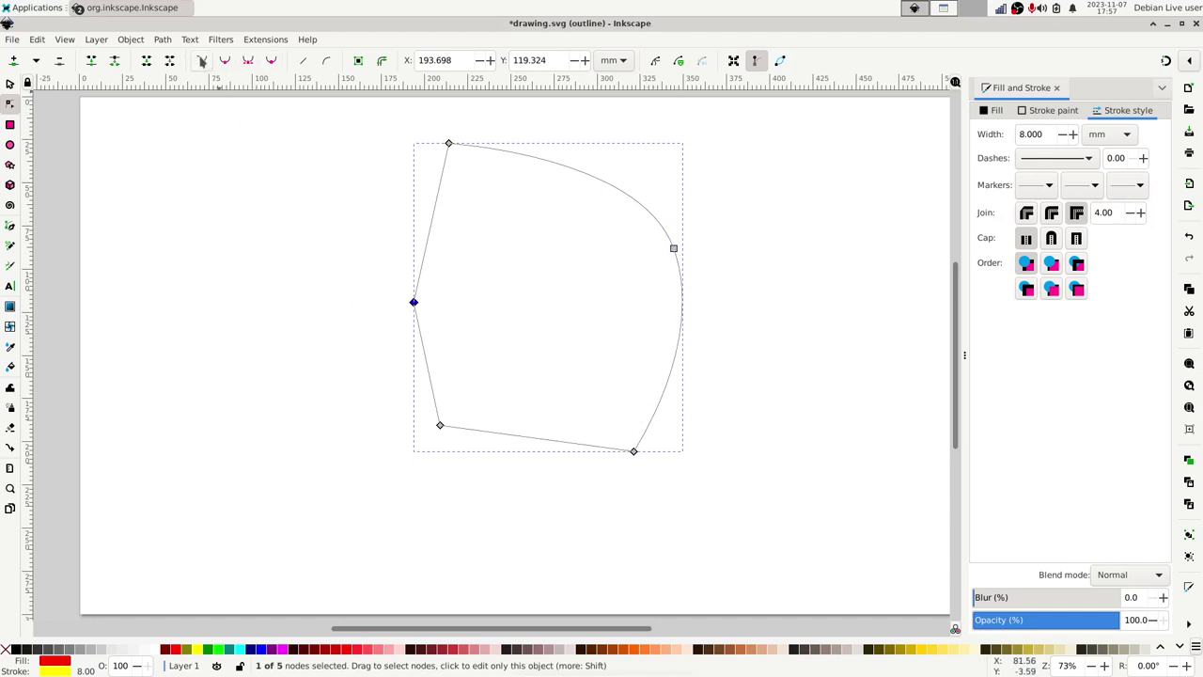
left_click(416, 299)
left_click_drag(415, 302, 404, 269)
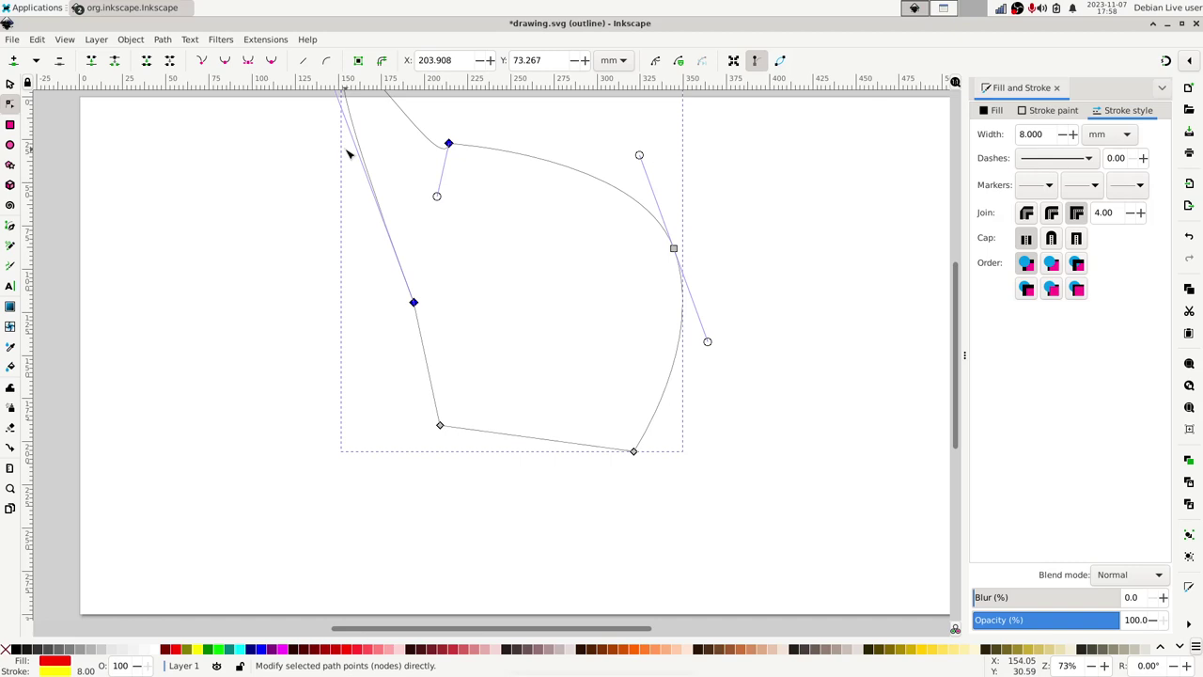
- Pull the left node's handle into the shape so its segment to the top node curves inward
key("minus")
key("minus")
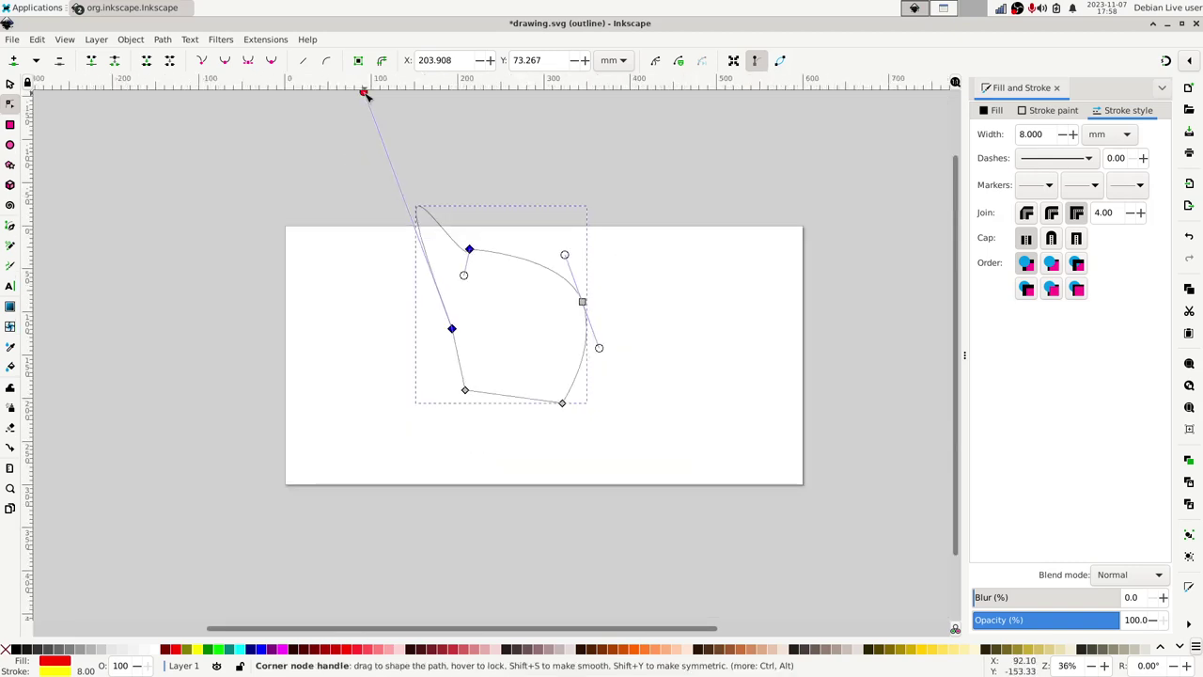
left_click_drag(364, 92, 554, 336)
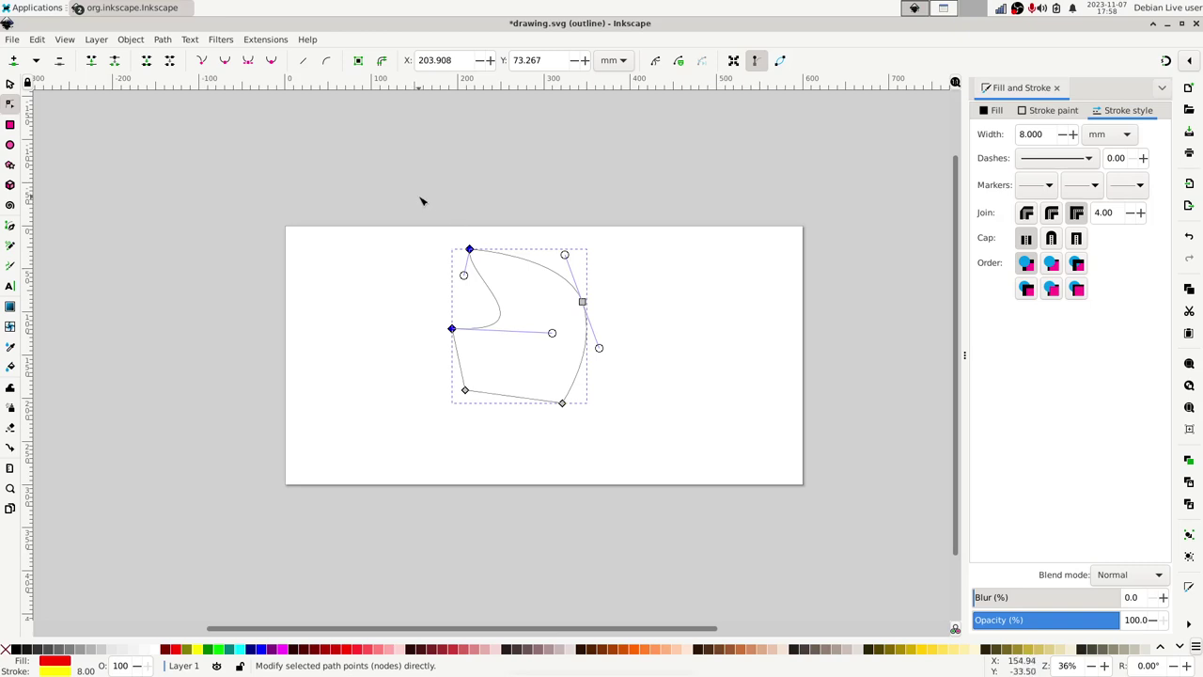
left_click(163, 39)
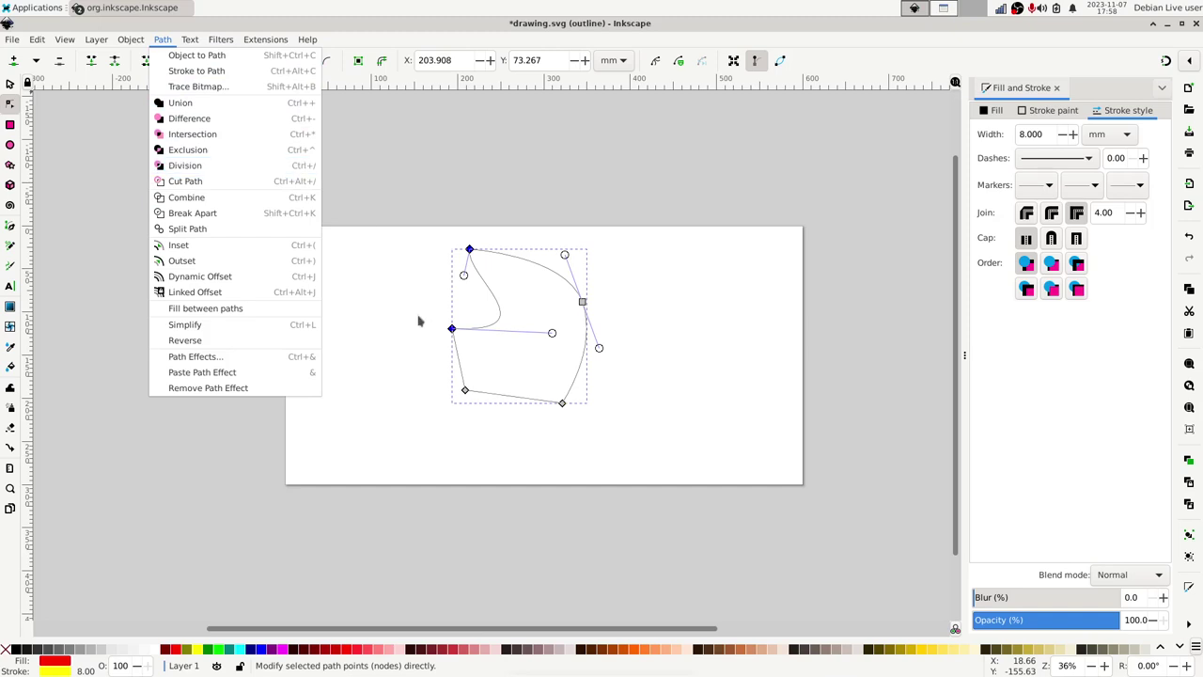
left_click(425, 363)
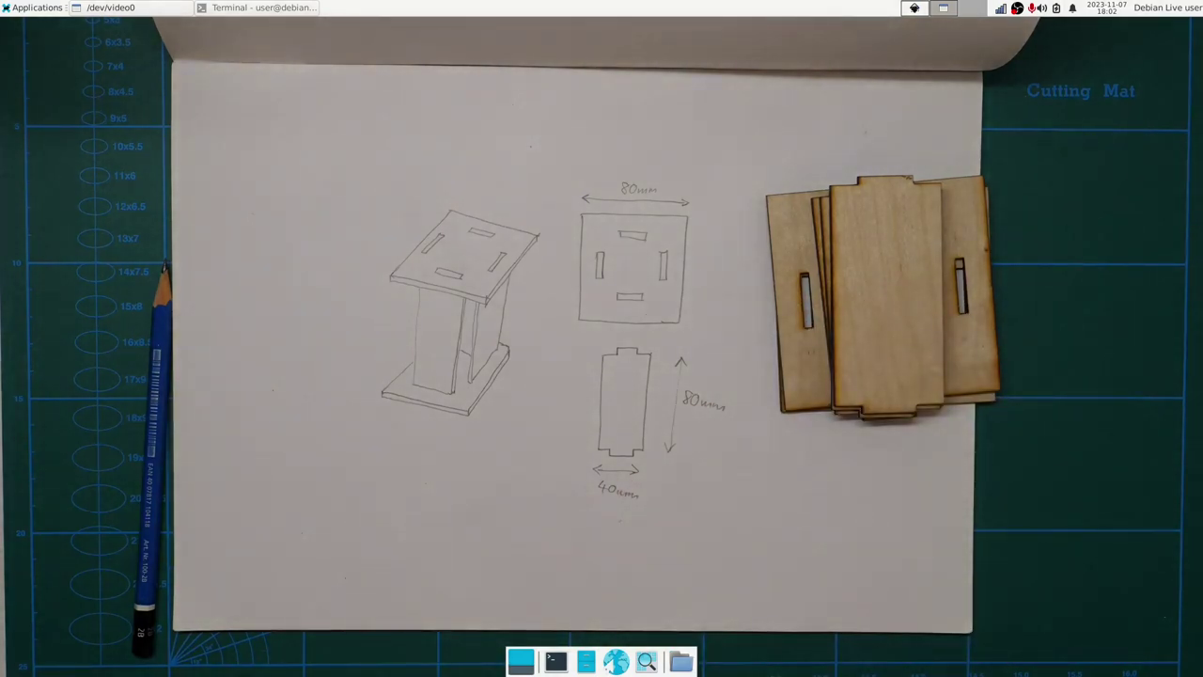
- Switch back to the Inkscape workspace and delete the whole curved path by removing all its nodes
key("ctrl+alt+Right")
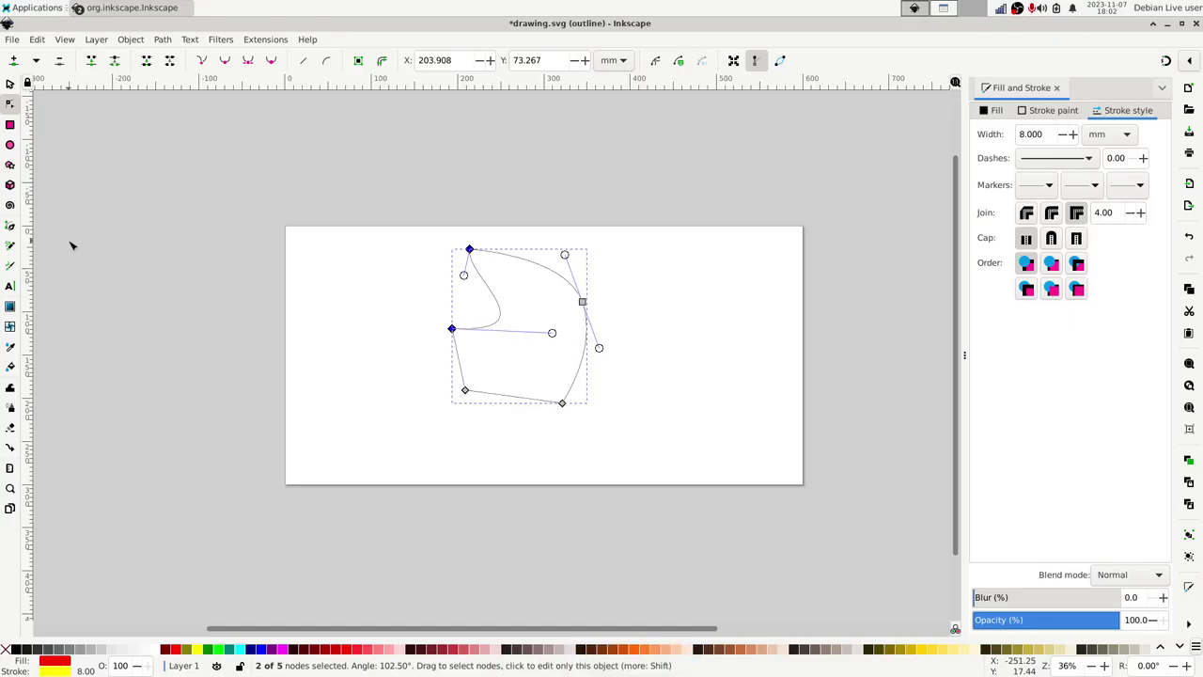
left_click_drag(428, 209, 678, 422)
key("Delete")
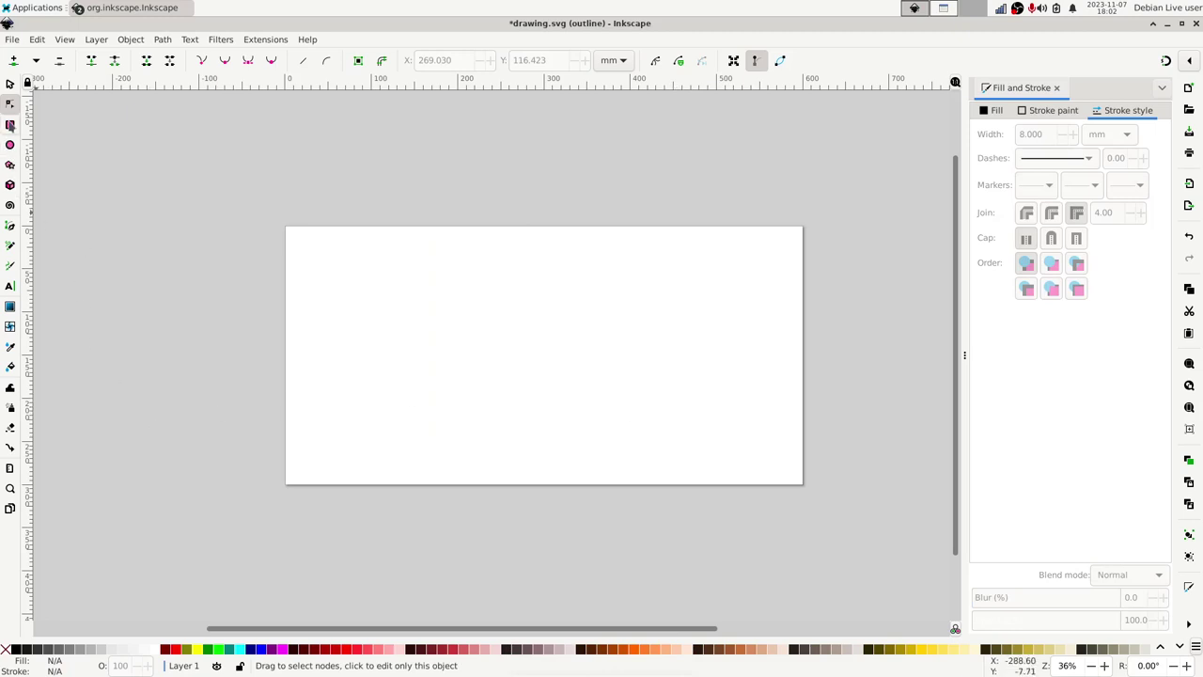
- Draw a rectangle about 180 by 135 mm on the page and position it at X 10, Y 10 mm
left_click(11, 125)
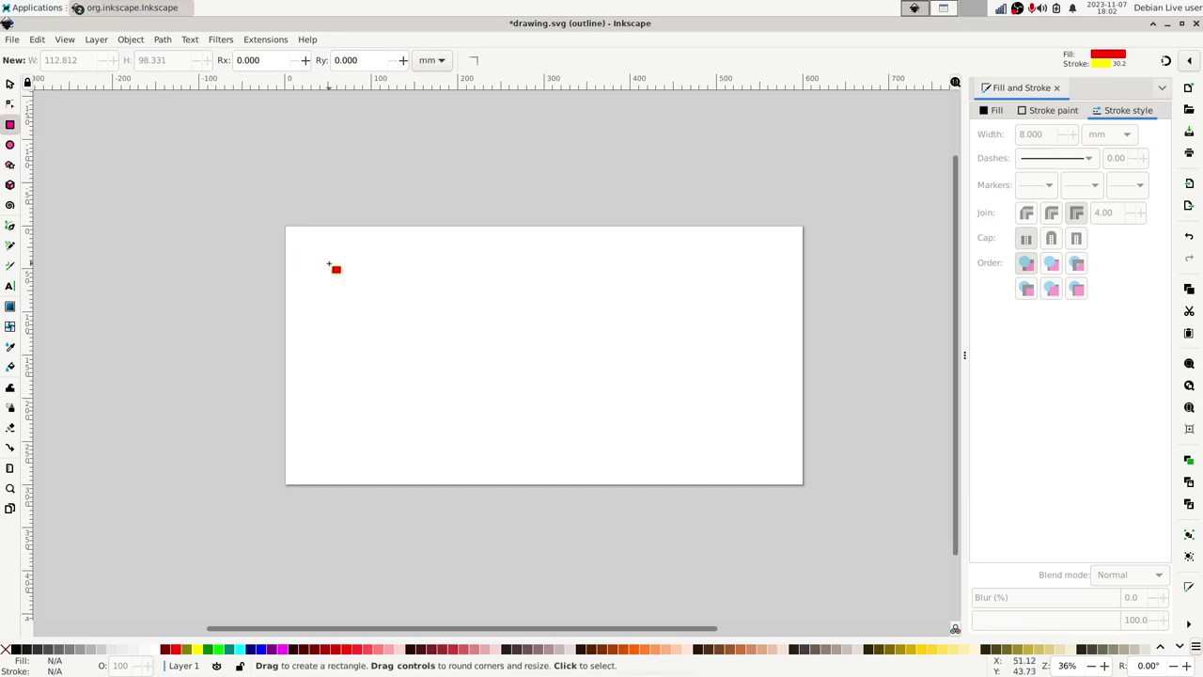
left_click_drag(363, 276, 518, 393)
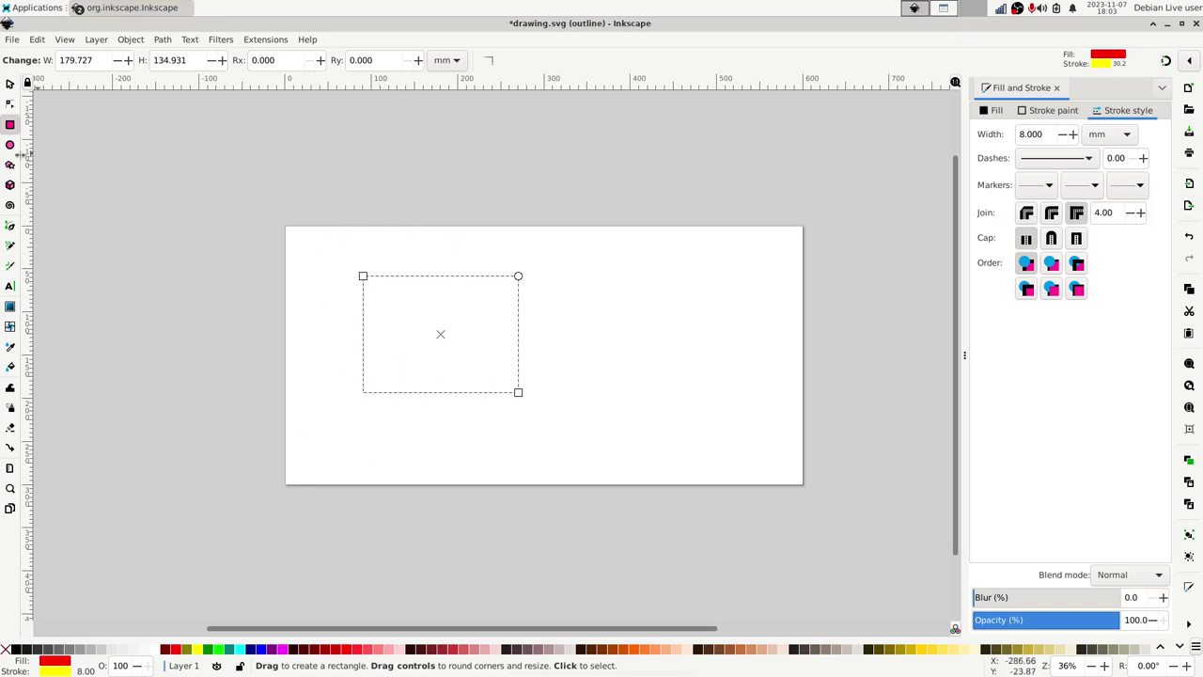
left_click(10, 85)
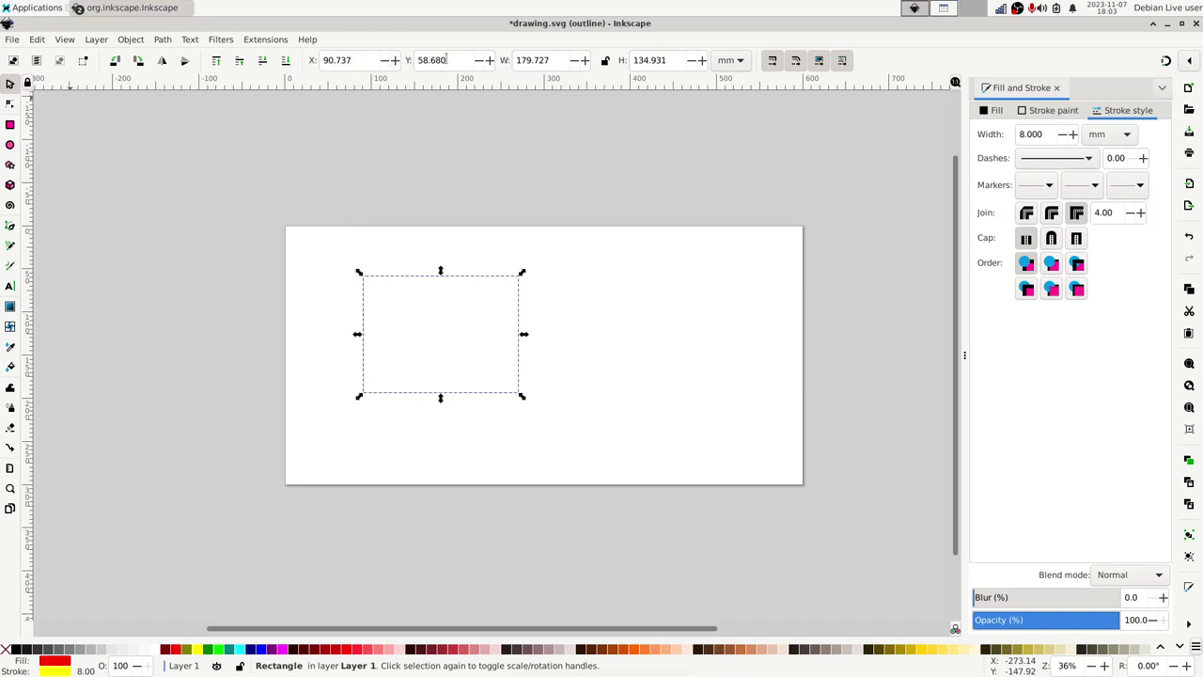
triple_click(358, 62)
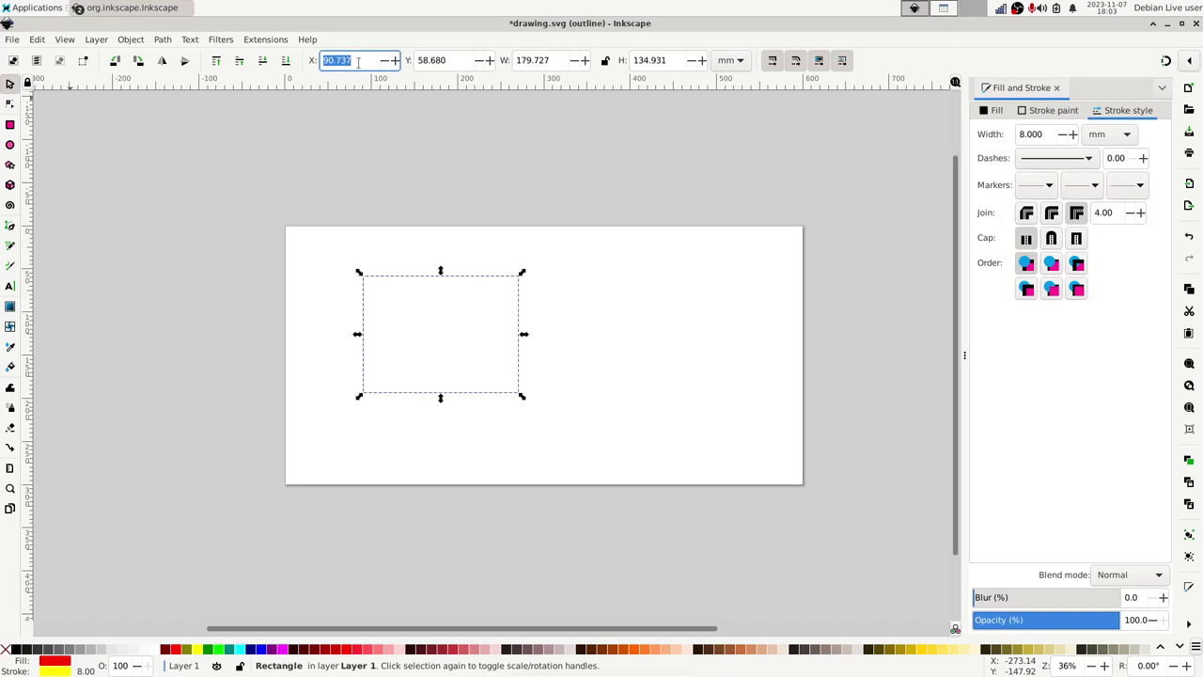
type("10")
key("Tab")
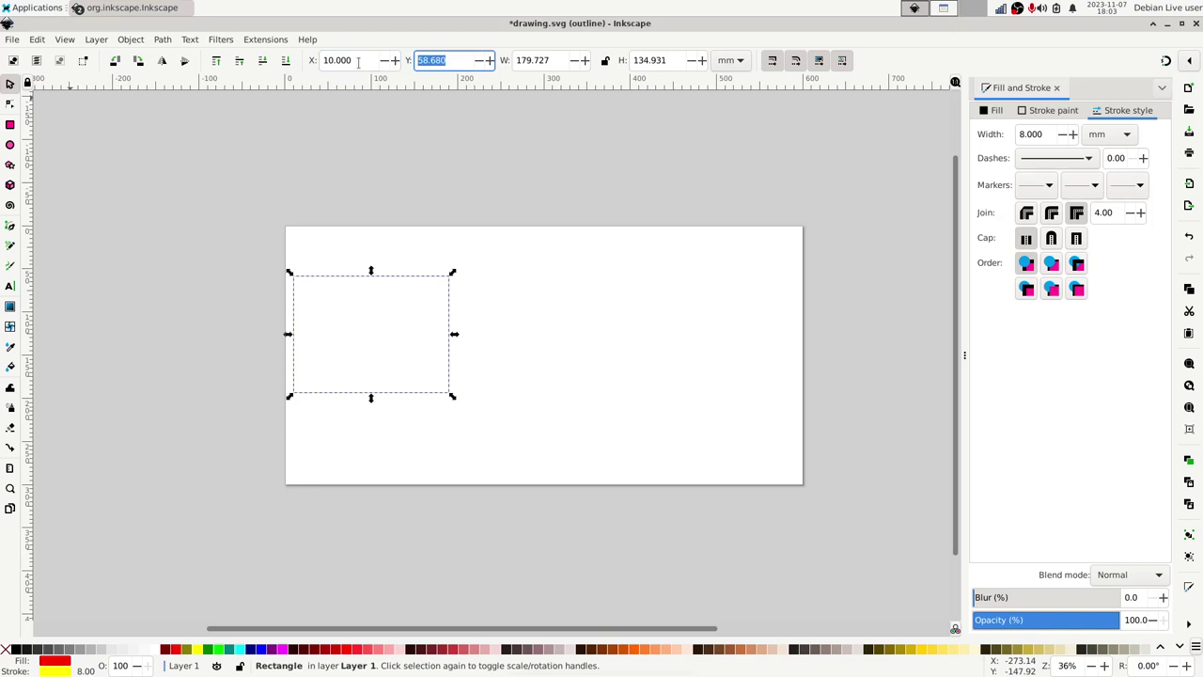
type("10")
key("Return")
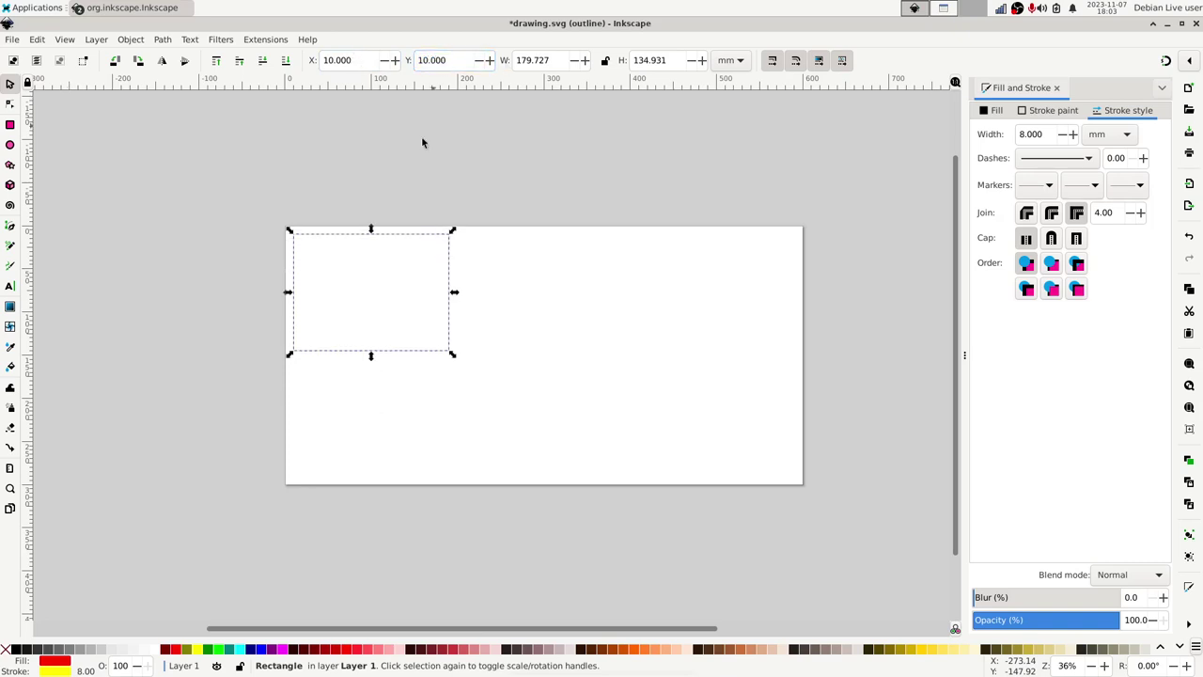
- Set the rectangle's width and height to 80 mm each
left_click(555, 61)
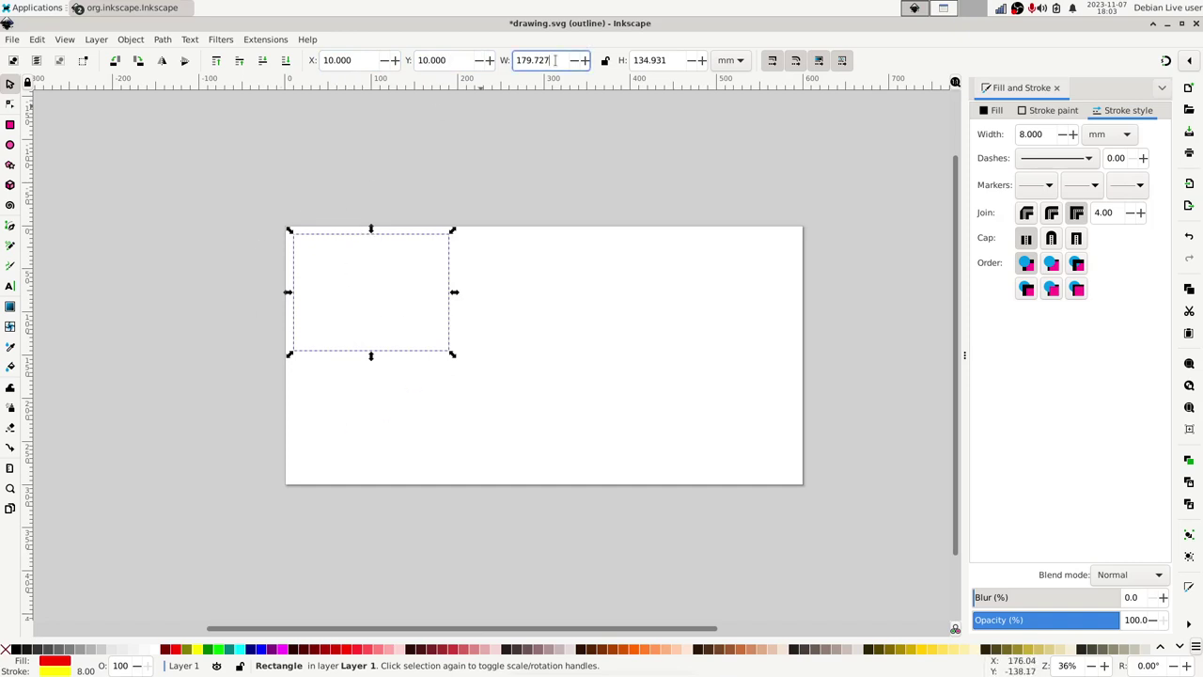
double_click(555, 61)
type("80")
key("Tab")
type("80")
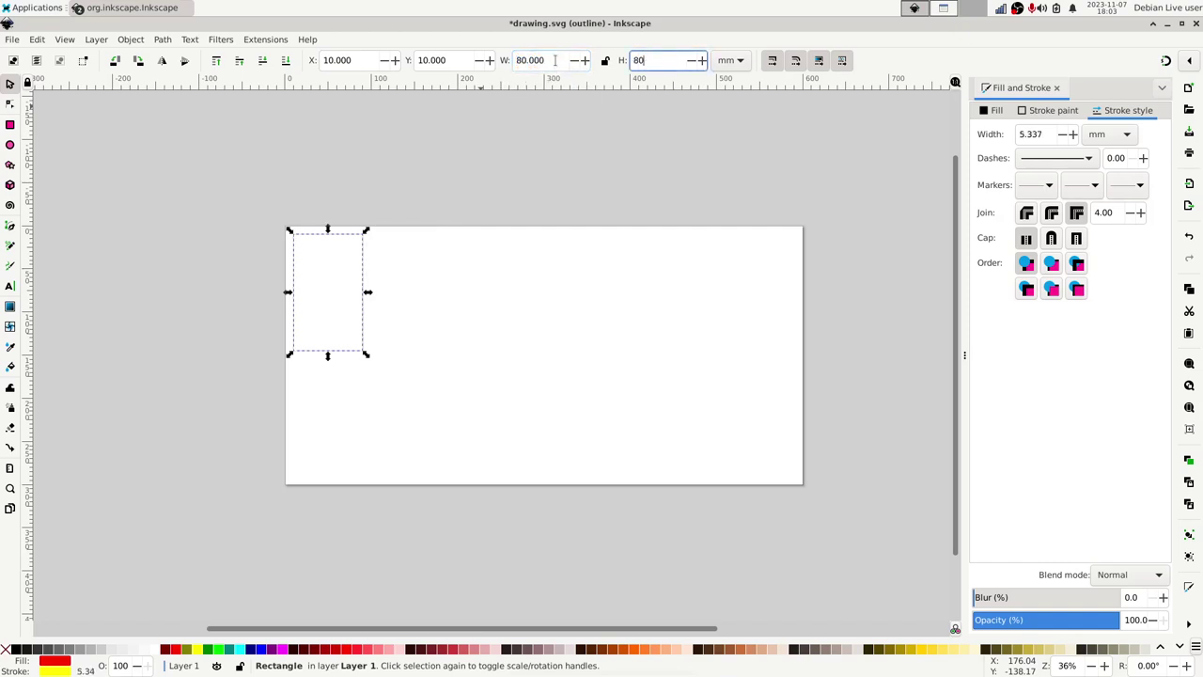
key("Return")
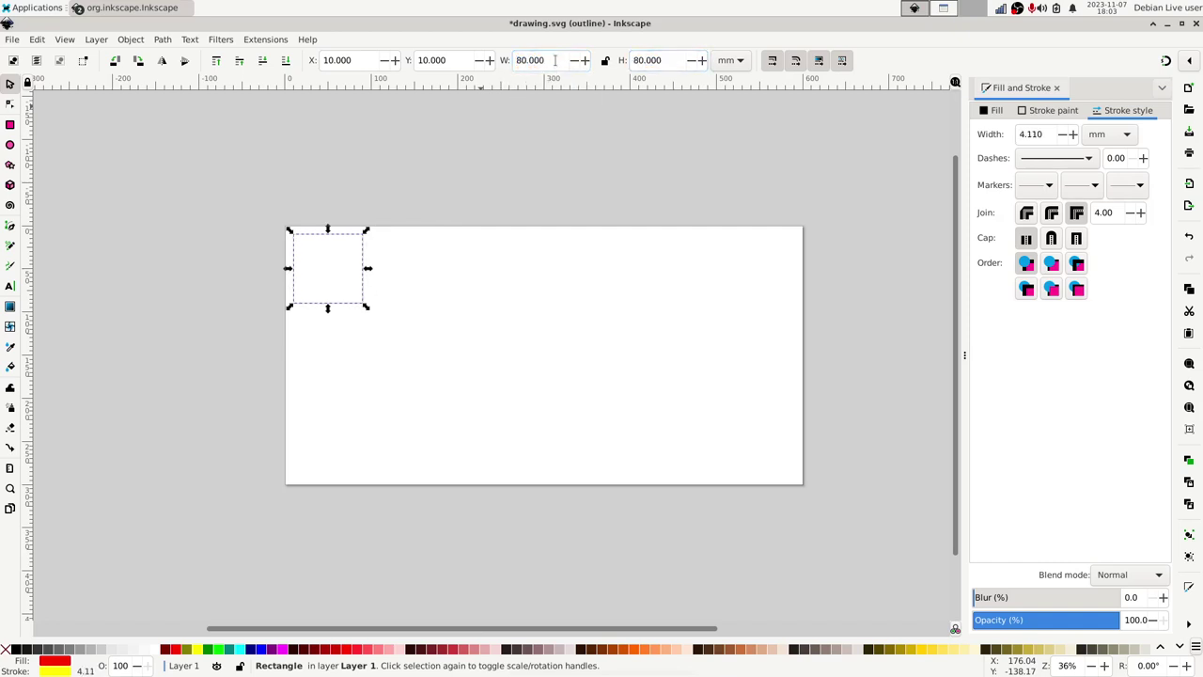
- Try scaling the square to 120 mm wide with the proportions locked, undo the scaling and unlock the proportions
left_click(607, 61)
left_click(556, 59)
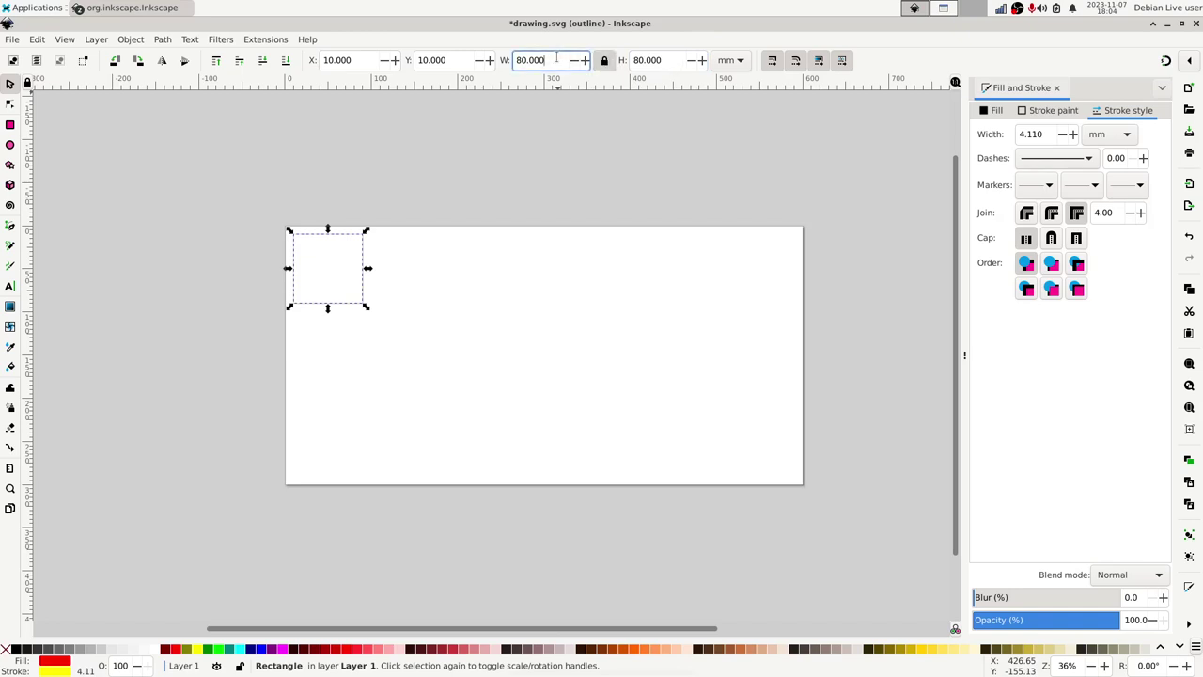
triple_click(556, 60)
type("120")
key("Return")
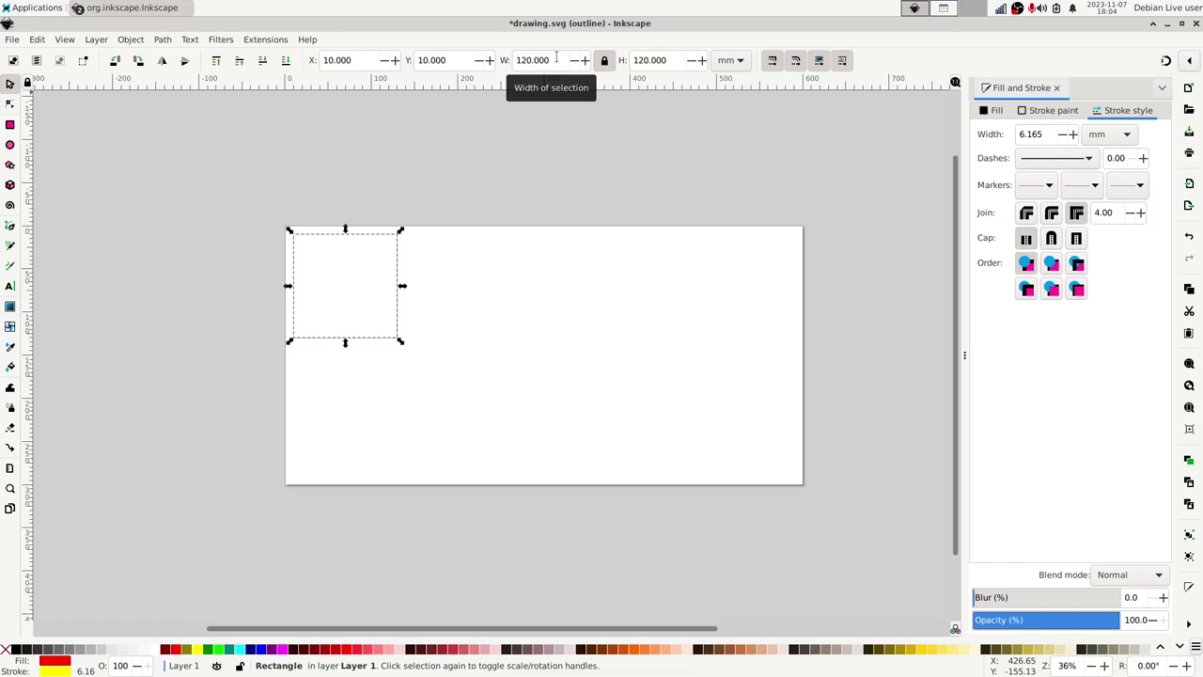
key("ctrl+z")
left_click(606, 62)
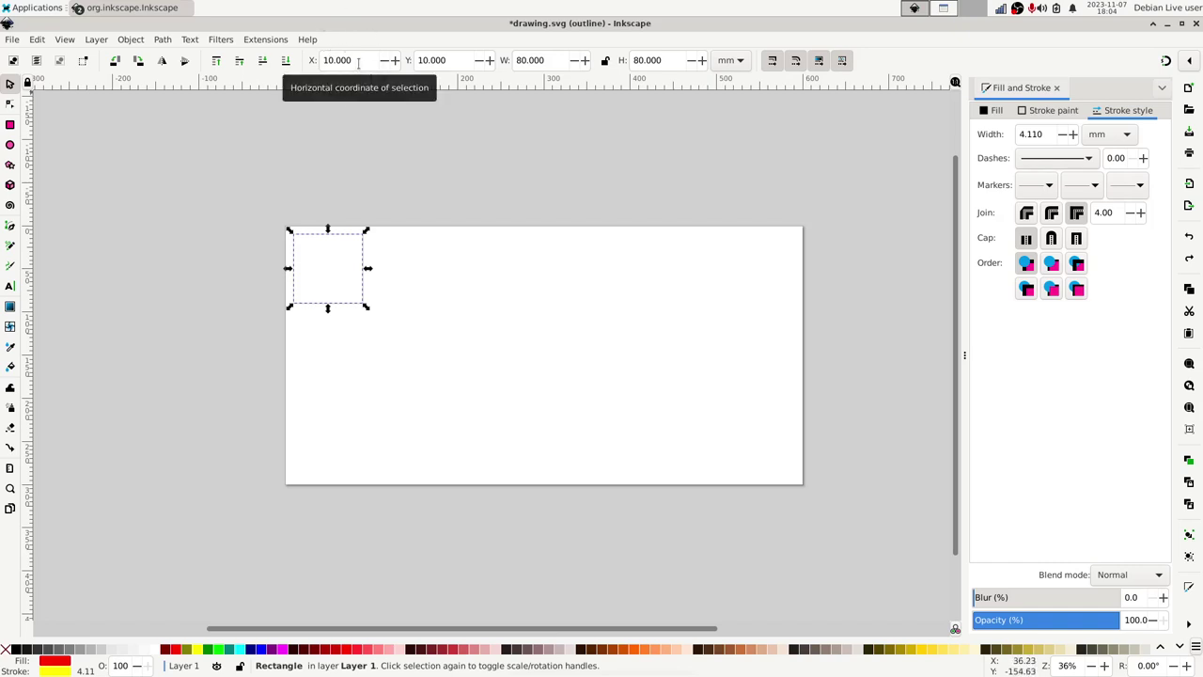
- Shift the square 50 mm to the right by adding +50 to its X coordinate
left_click(359, 62)
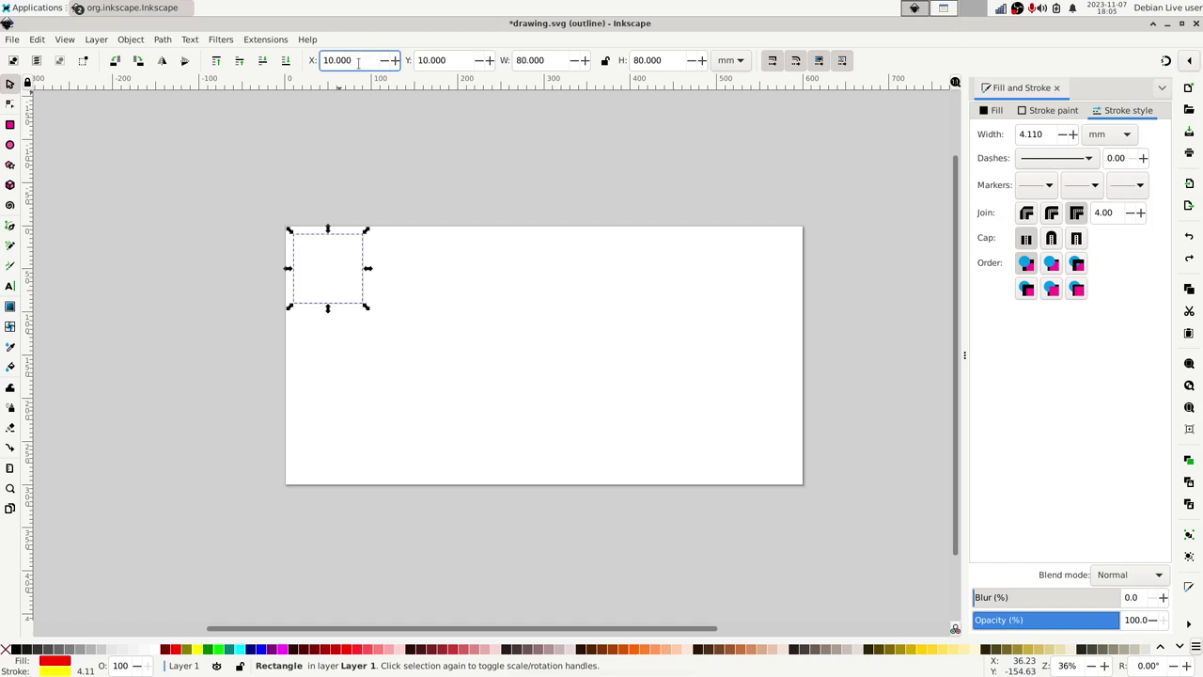
type("+50")
key("Return")
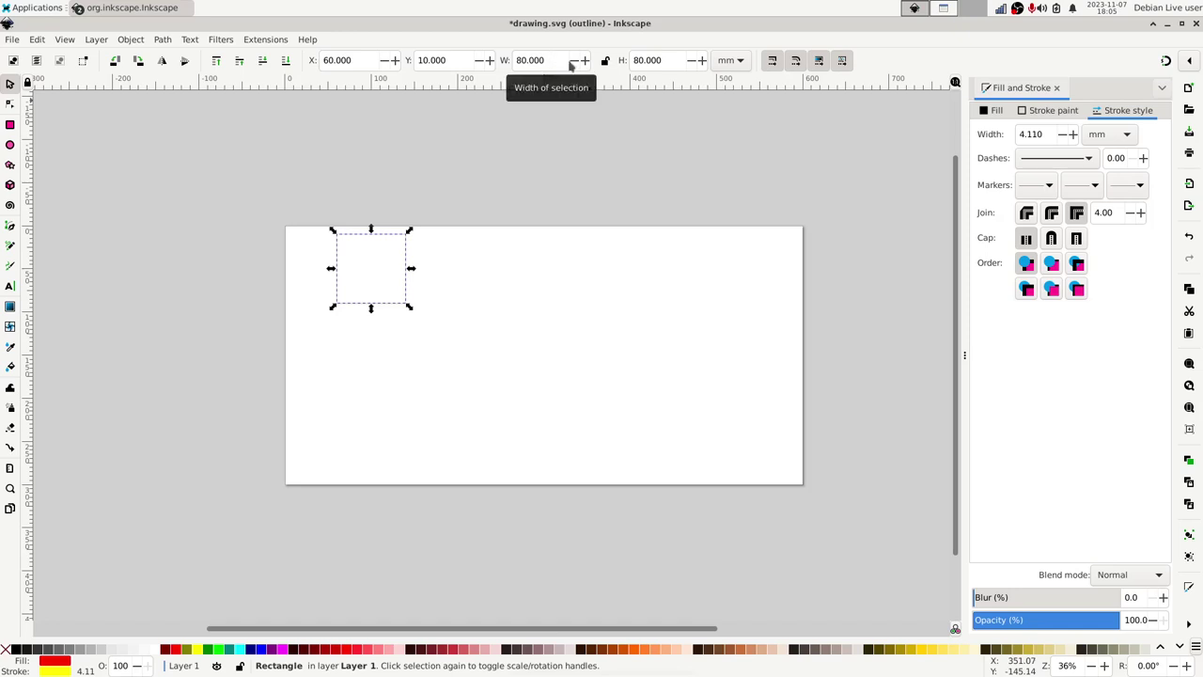
- Lock the width-to-height ratio, try enlarging the square by multiplying its width by 1.5, and undo the enlargement
left_click(607, 62)
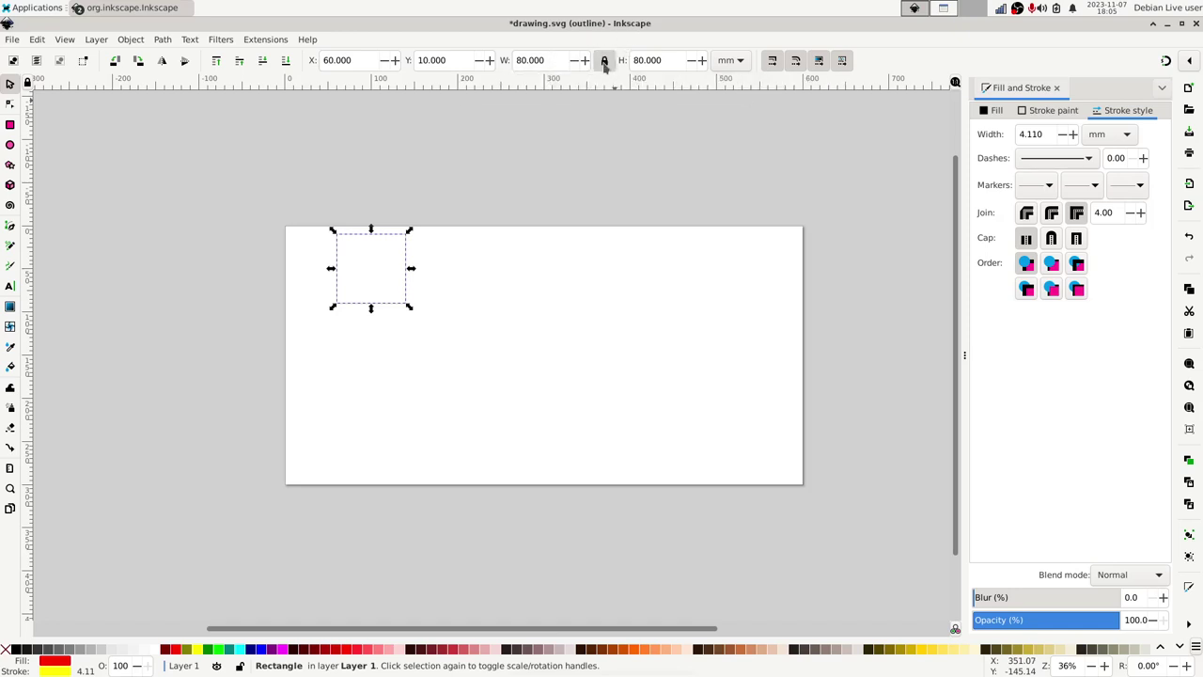
left_click(555, 59)
type("*1.5")
key("Return")
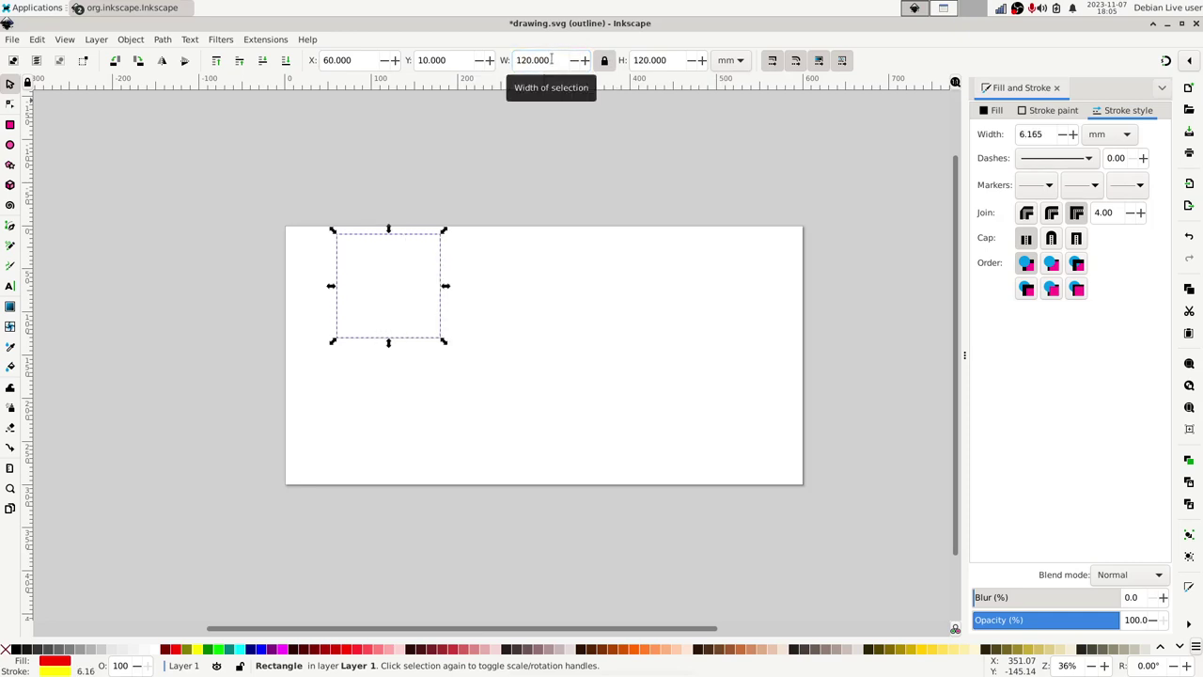
key("ctrl+z")
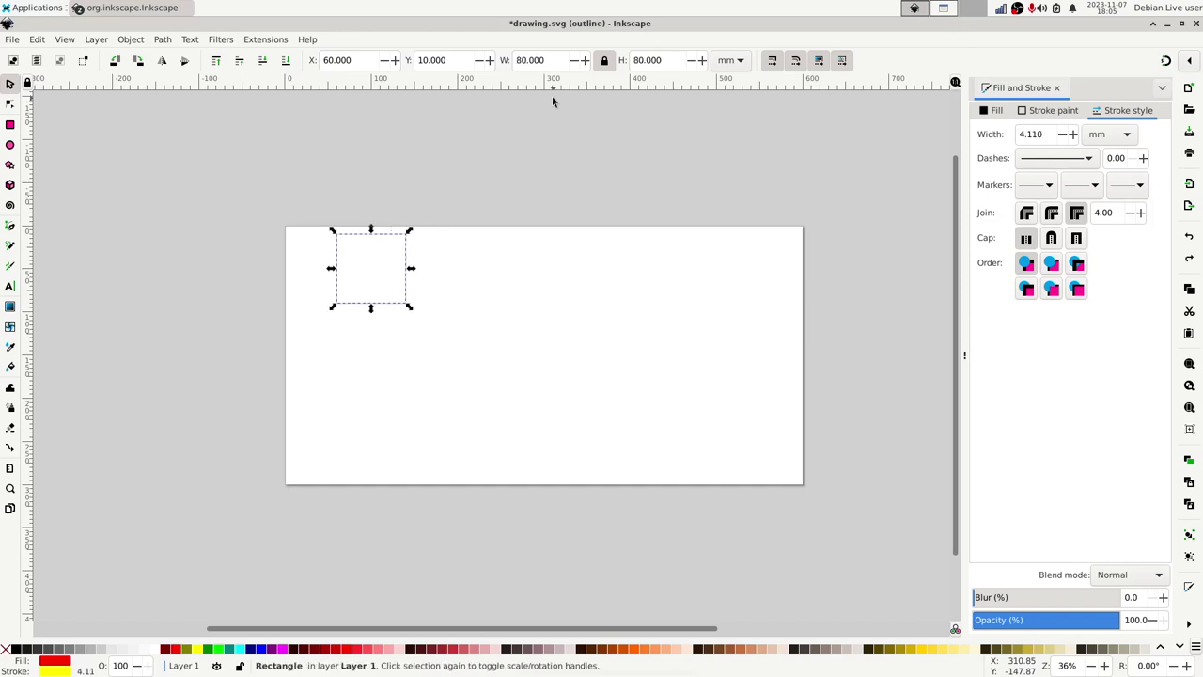
- Set the square's X coordinate back to 10 mm
triple_click(351, 59)
type("10")
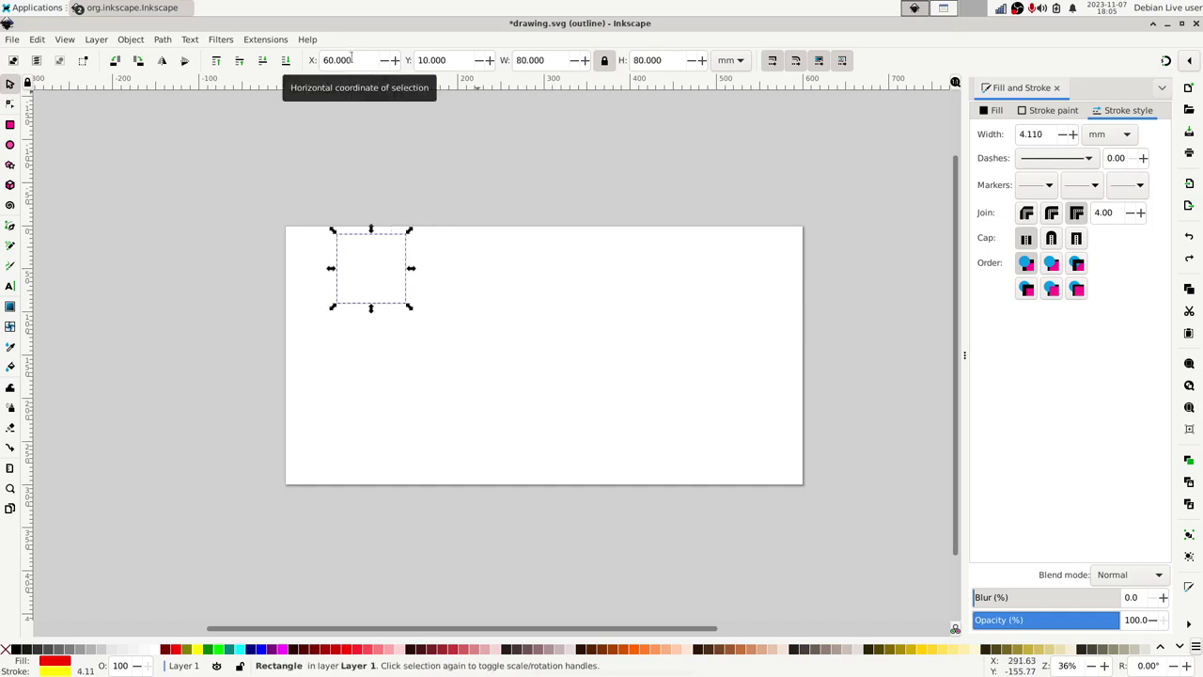
key("Return")
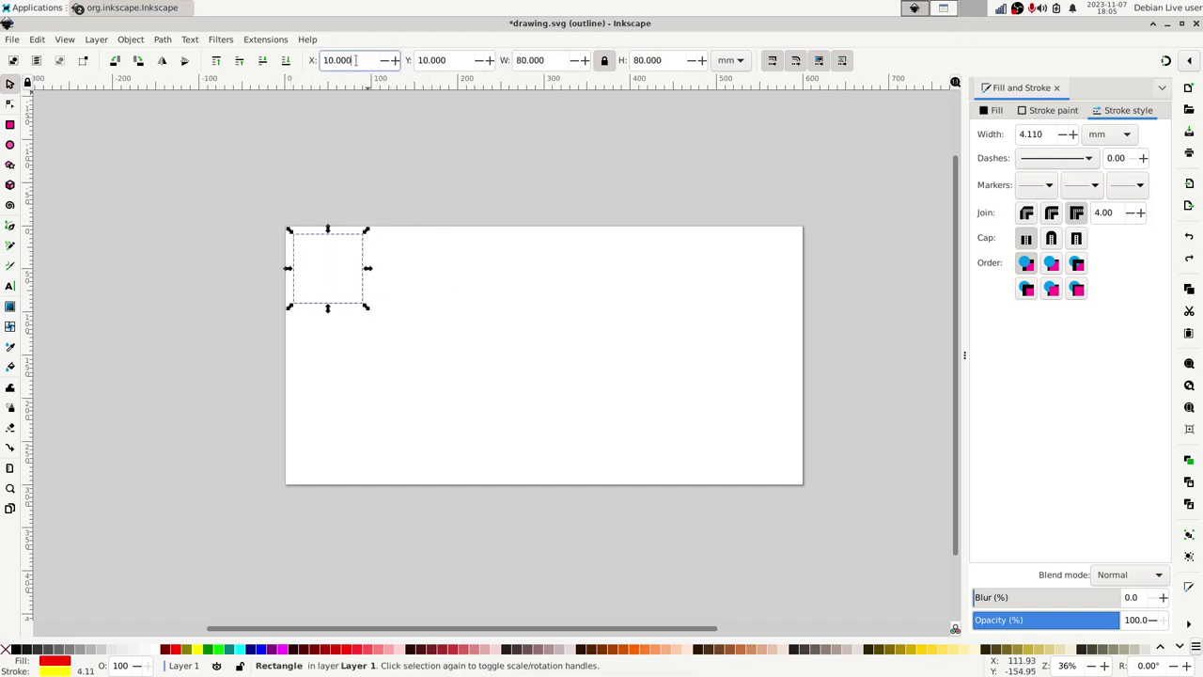
left_click(433, 59)
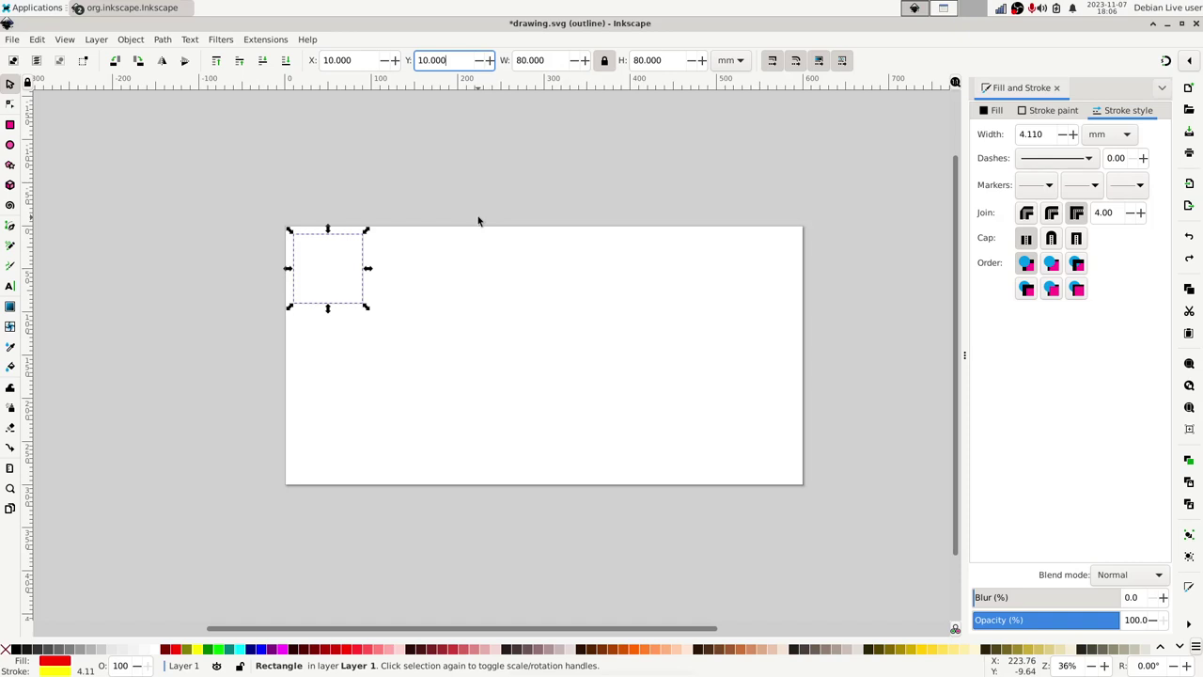
- Examine the square's shape handles with the Node tool and clear the selection
key("n")
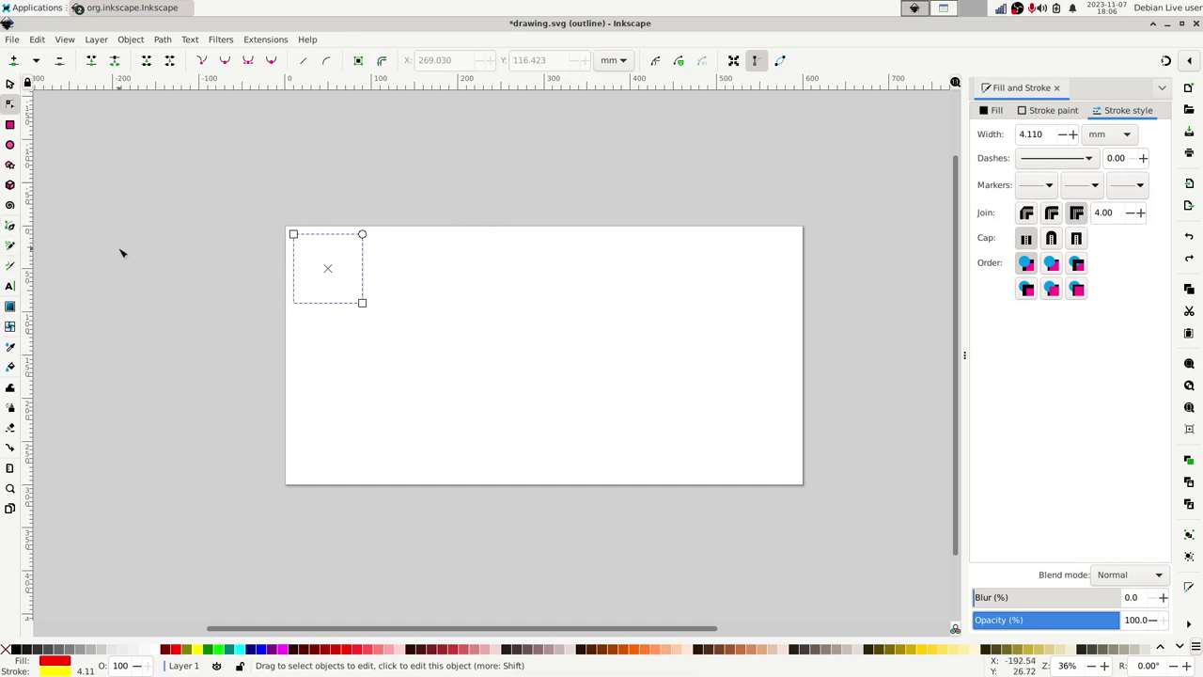
left_click(442, 350)
key("s")
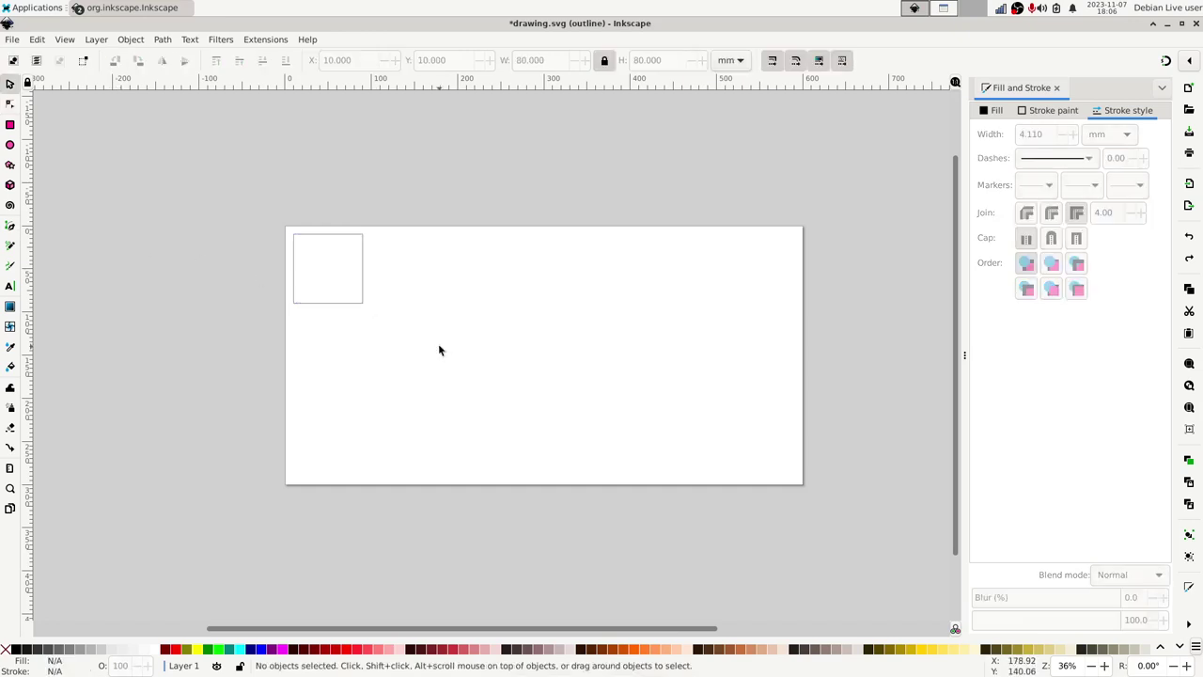
- Reselect the square and convert it from a rectangle object to a path
left_click_drag(262, 194, 438, 351)
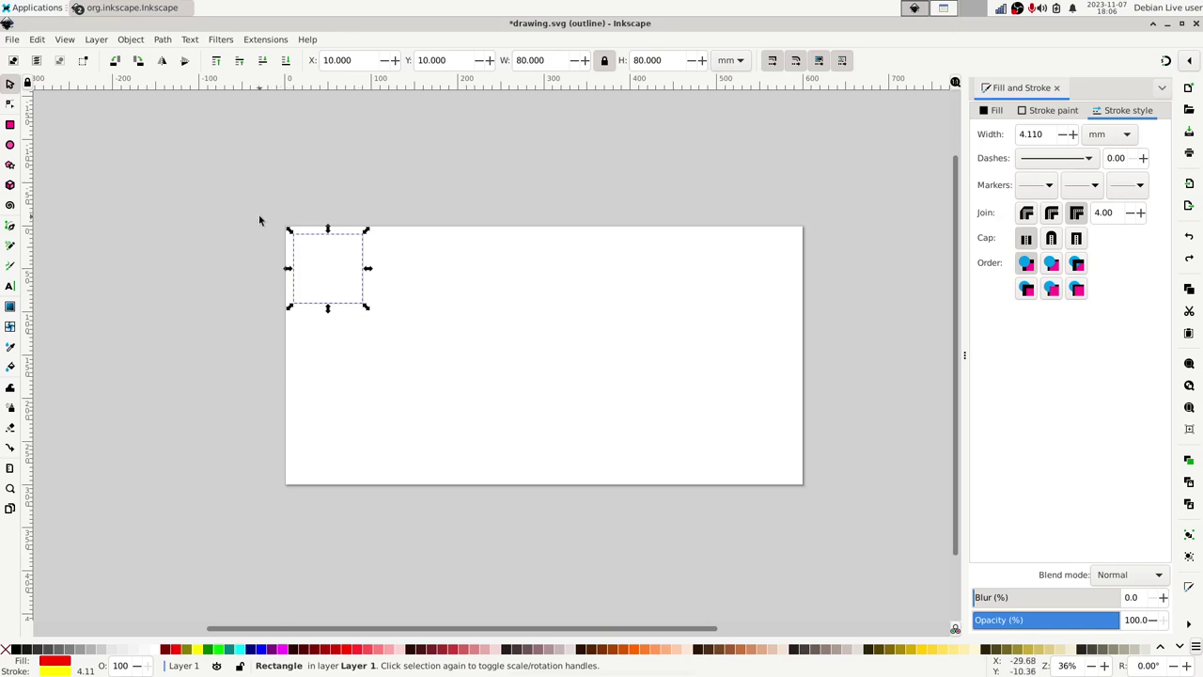
left_click_drag(260, 217, 460, 370)
left_click(163, 42)
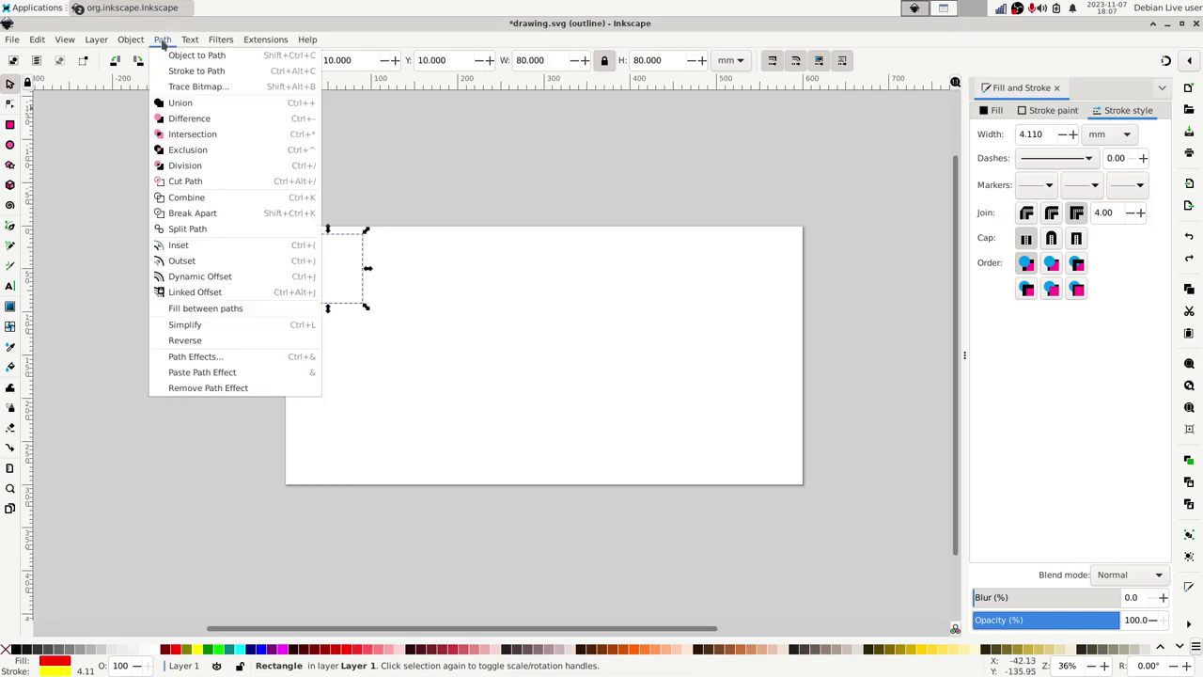
left_click(222, 58)
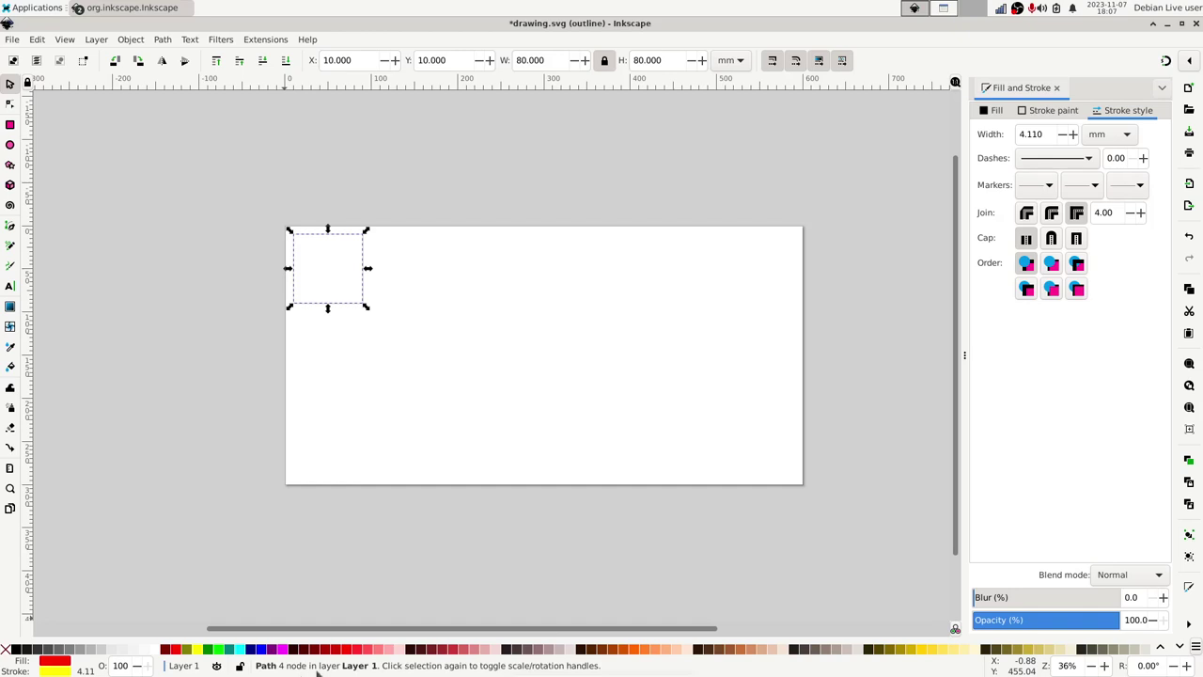
- Try moving the square path's lower-right corner node outward, undo the move and return to the Selector tool
left_click(10, 103)
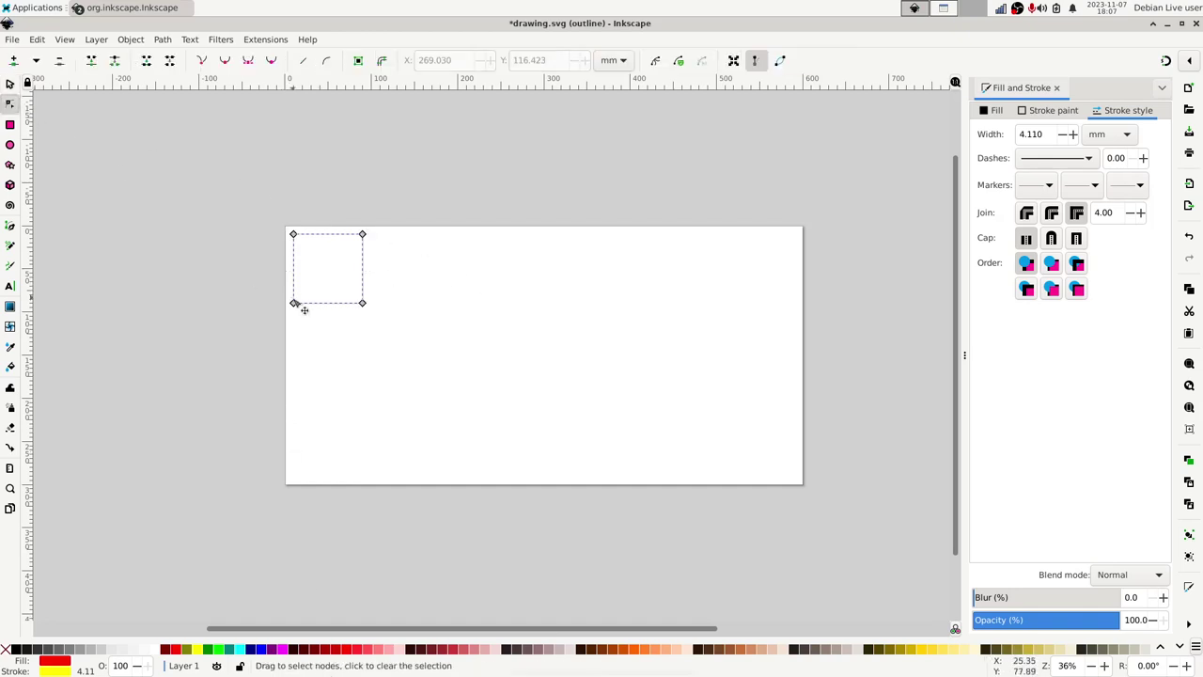
left_click_drag(397, 278, 536, 406)
key("ctrl+z")
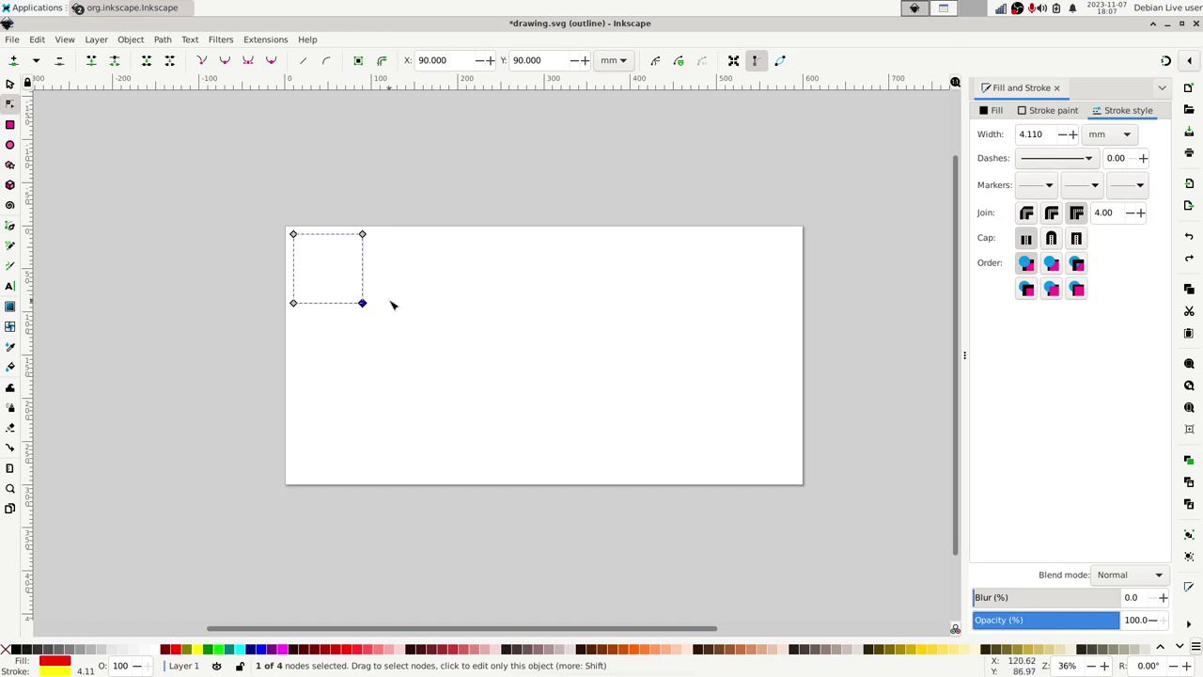
key("s")
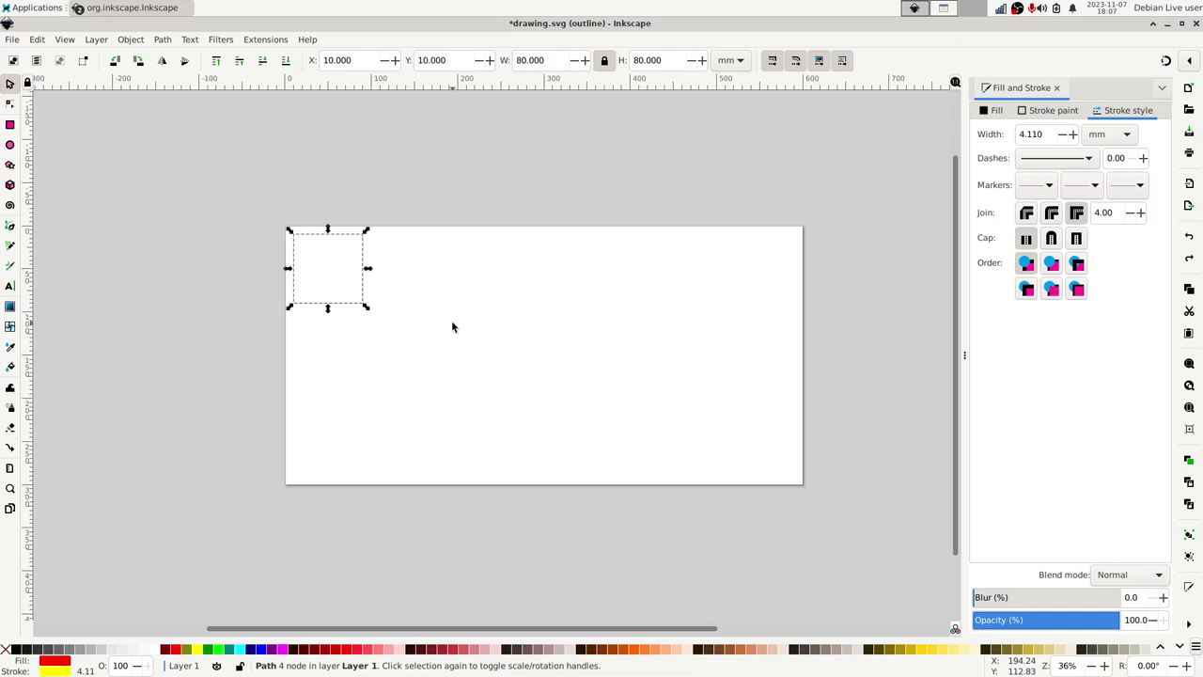
- Duplicate the square path and move the copy to about X 154, Y 49 mm
key("ctrl")
left_click_drag(368, 260, 489, 291)
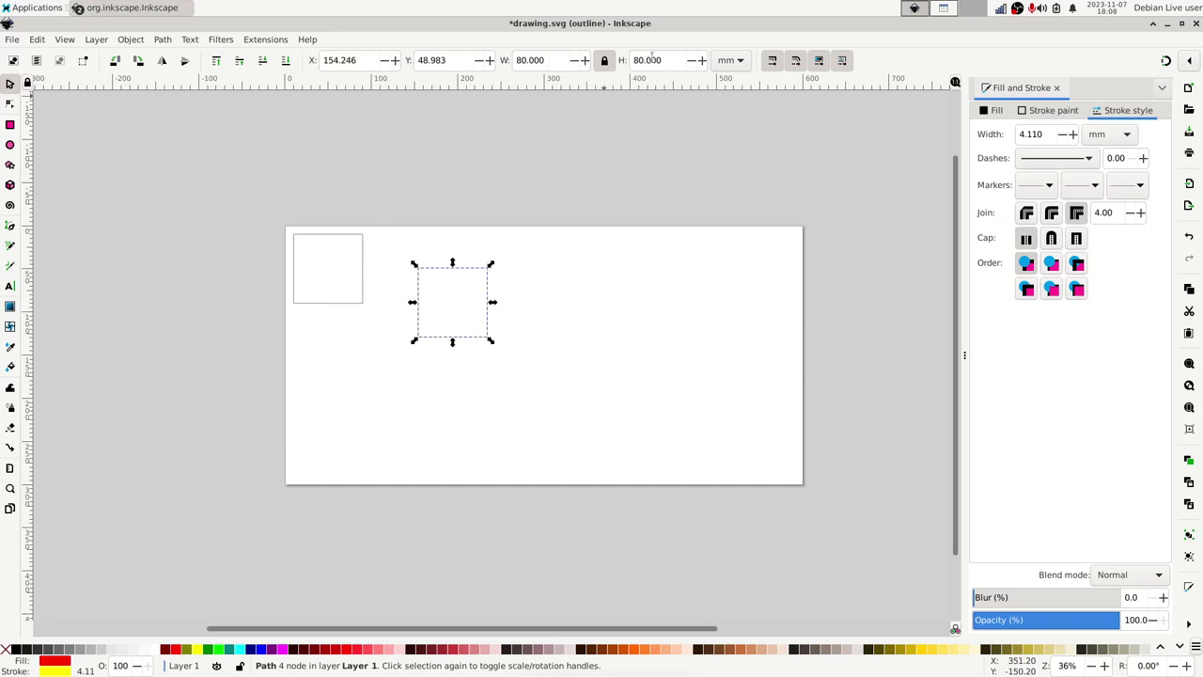
- Resize the duplicated square to 20 mm wide, unlock the width-height ratio, set its height to 3 mm and deselect it
left_click(553, 58)
triple_click(553, 58)
type("20")
key("Tab")
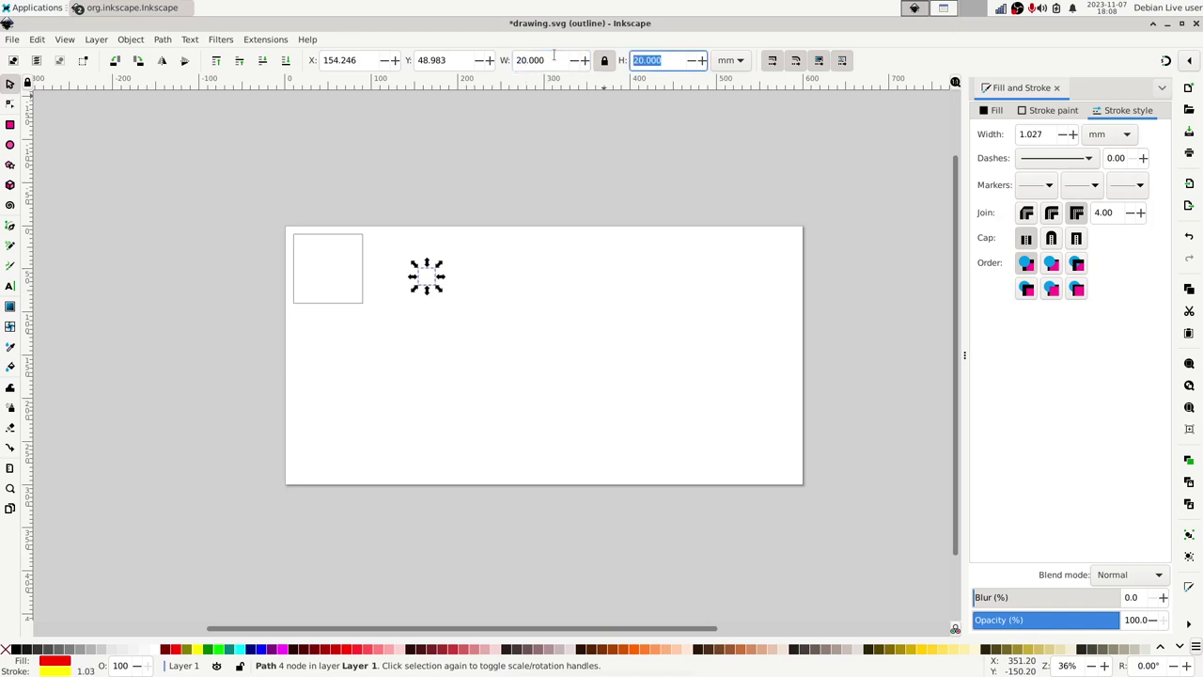
left_click(605, 60)
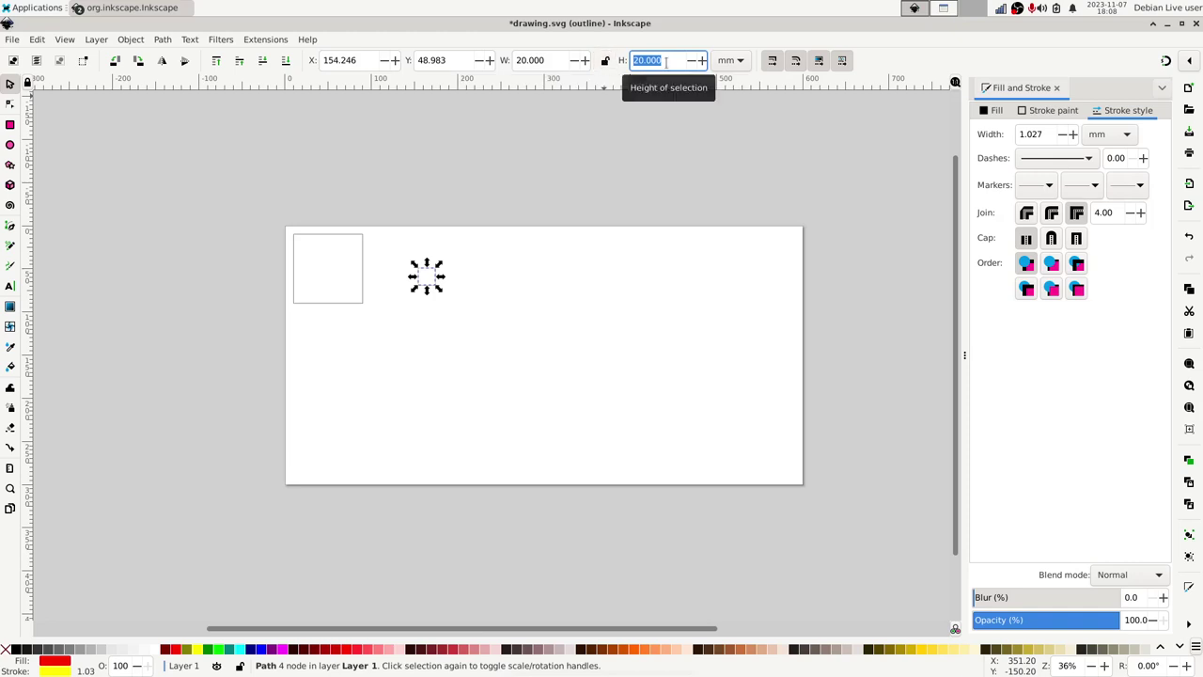
type("3")
key("Return")
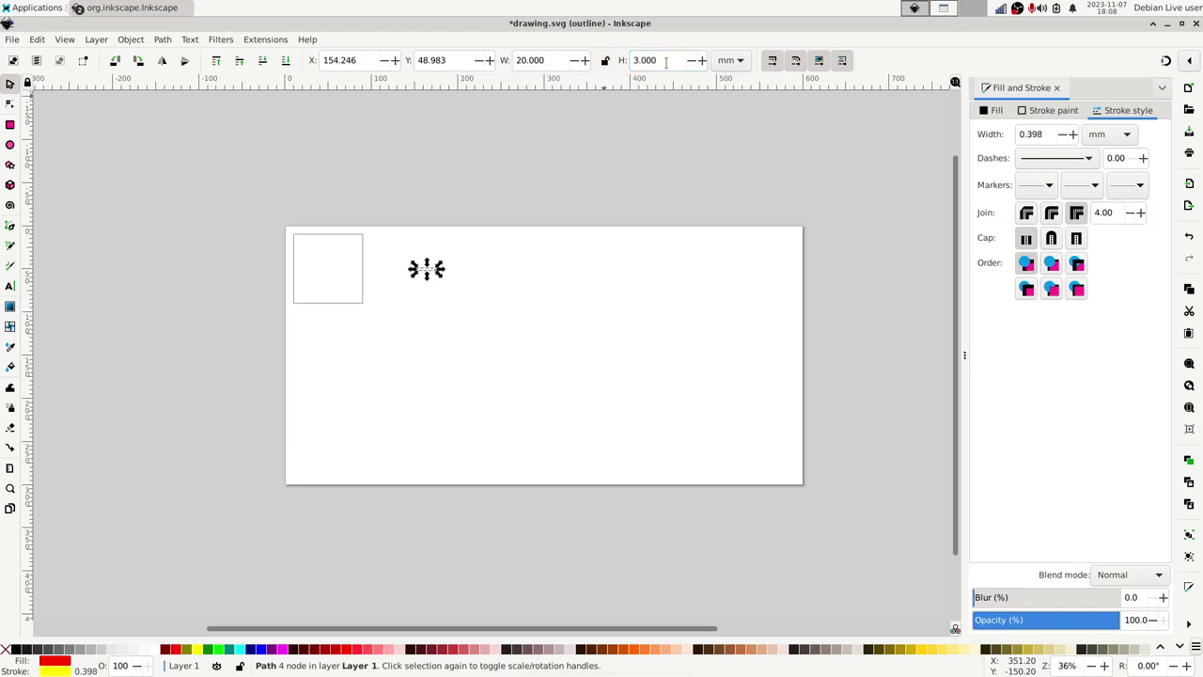
left_click(457, 305)
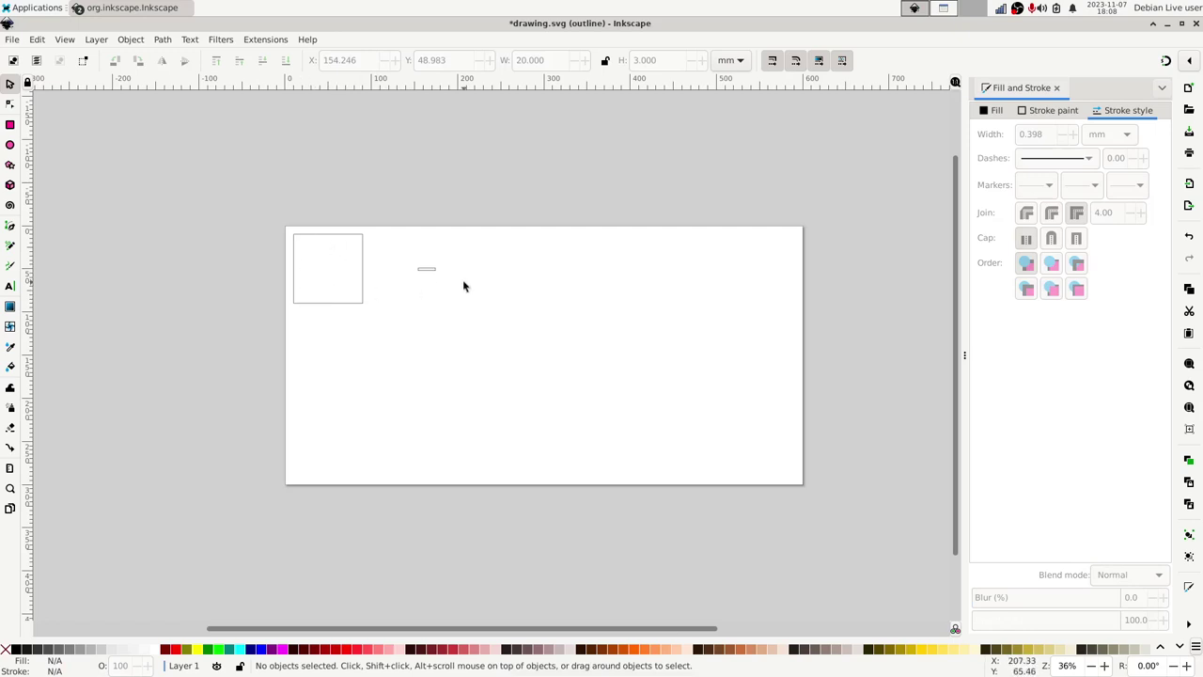
- Duplicate the 20 × 3 mm rectangle and shift the copy straight down to Y 59.566 mm
scroll(463, 286, "left", 4)
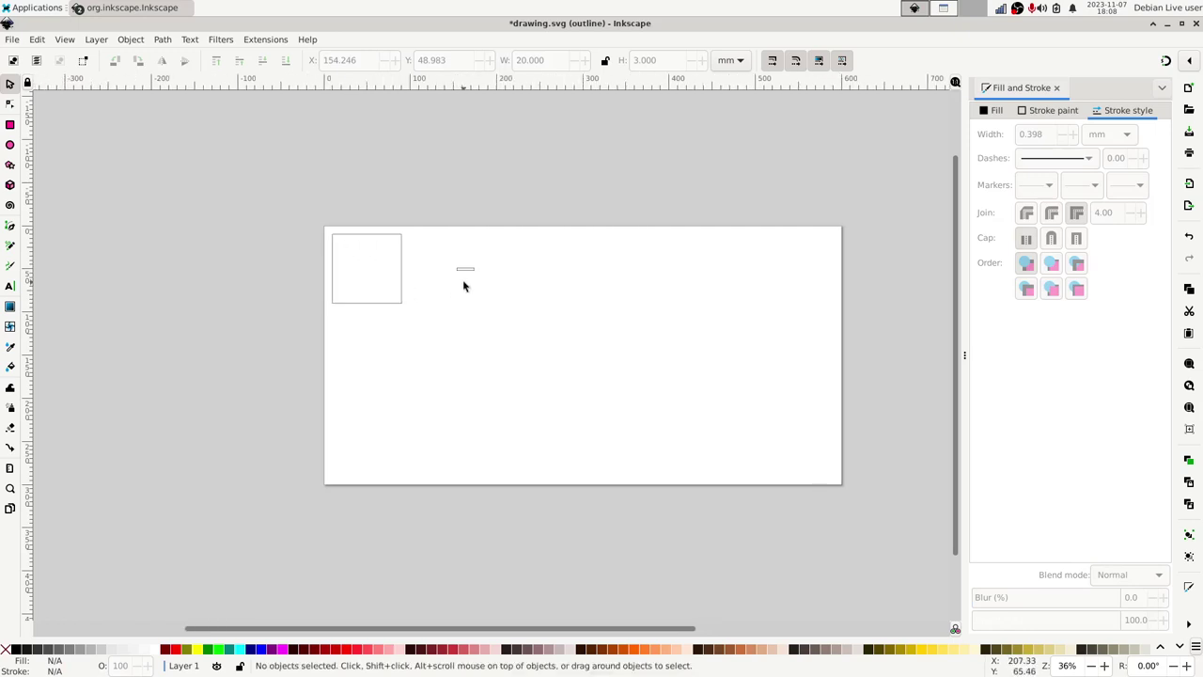
scroll(464, 286, "left", 2)
scroll(463, 286, "up", 3)
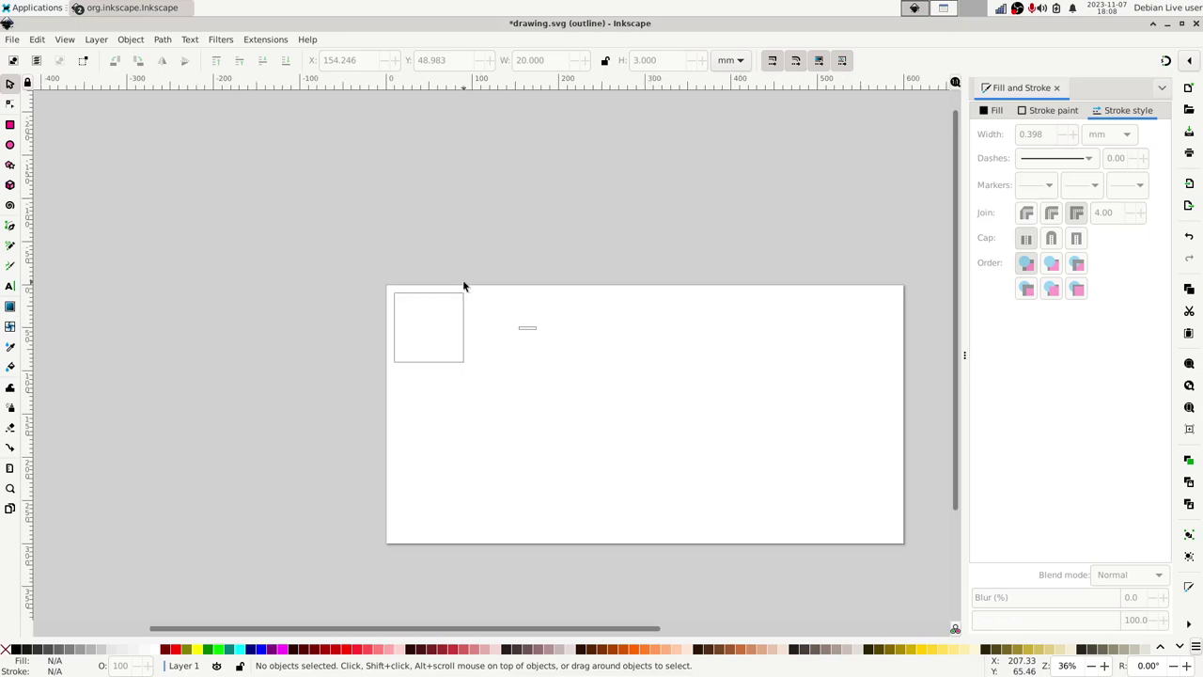
scroll(463, 286, "left", 1)
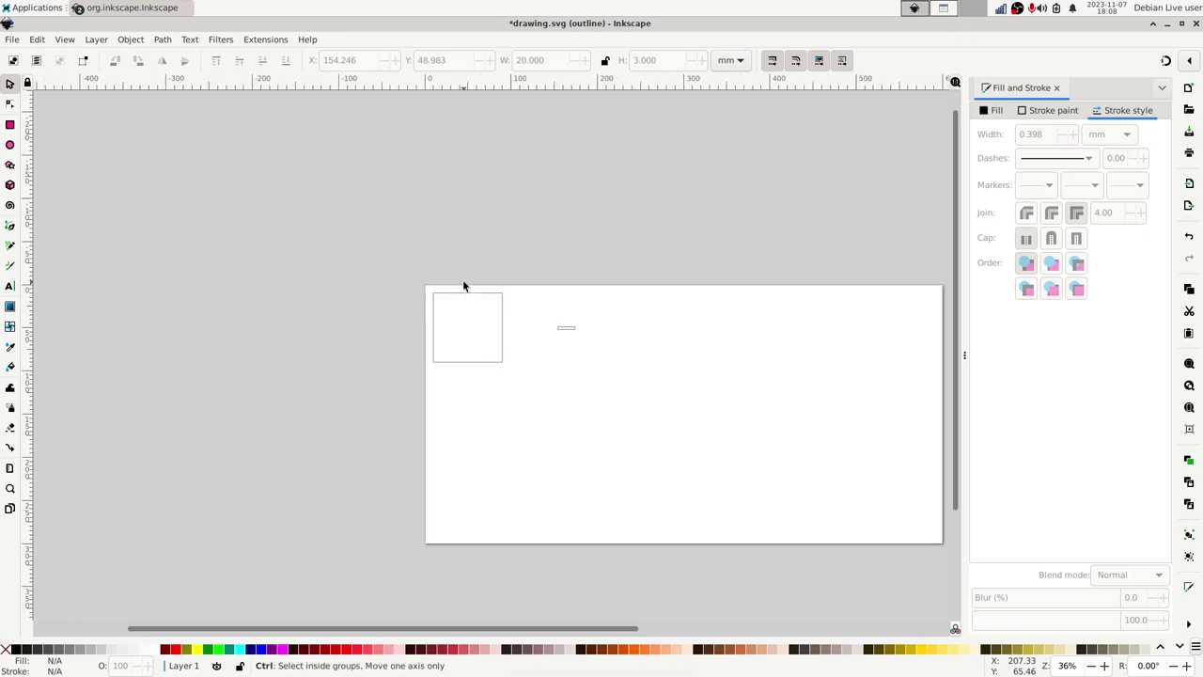
scroll(463, 279, "right", 1)
scroll(463, 279, "left", 1)
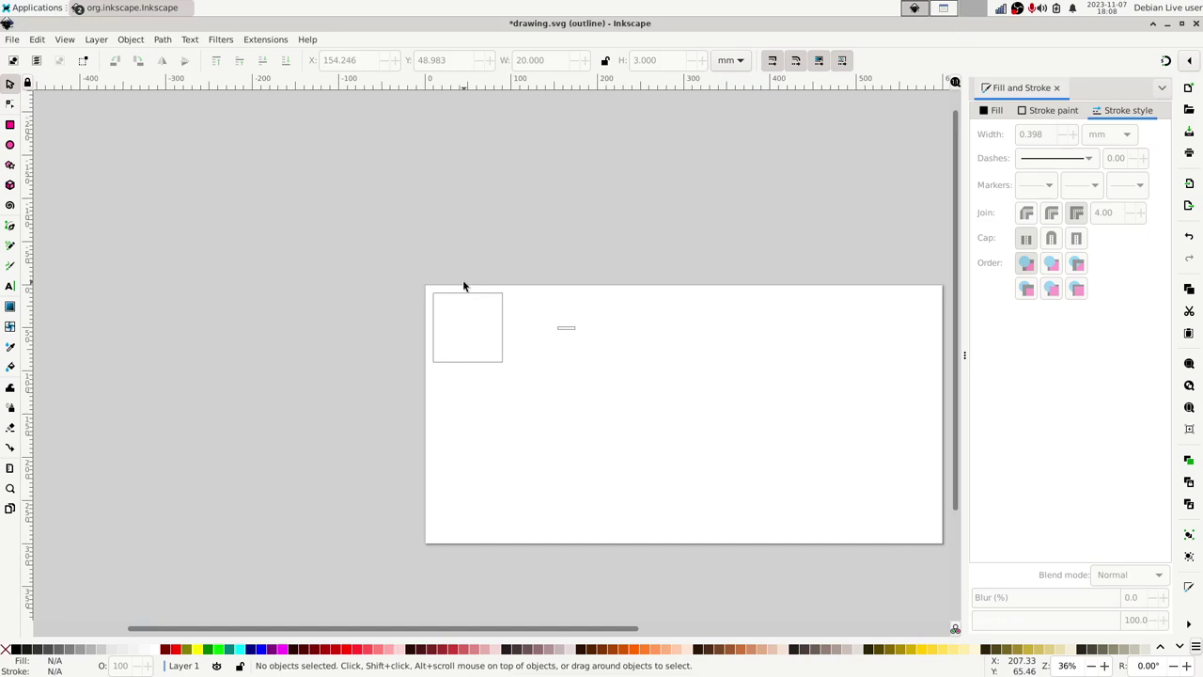
key("plus")
key("plus")
key("plus")
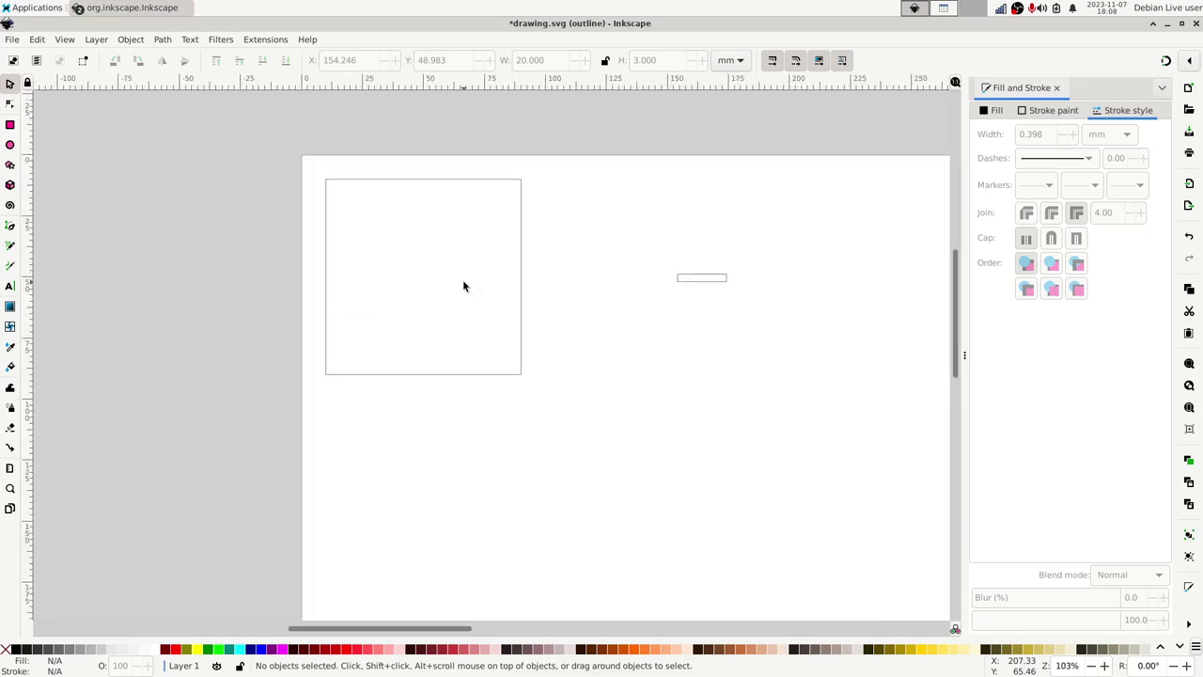
left_click(704, 280)
key("shift")
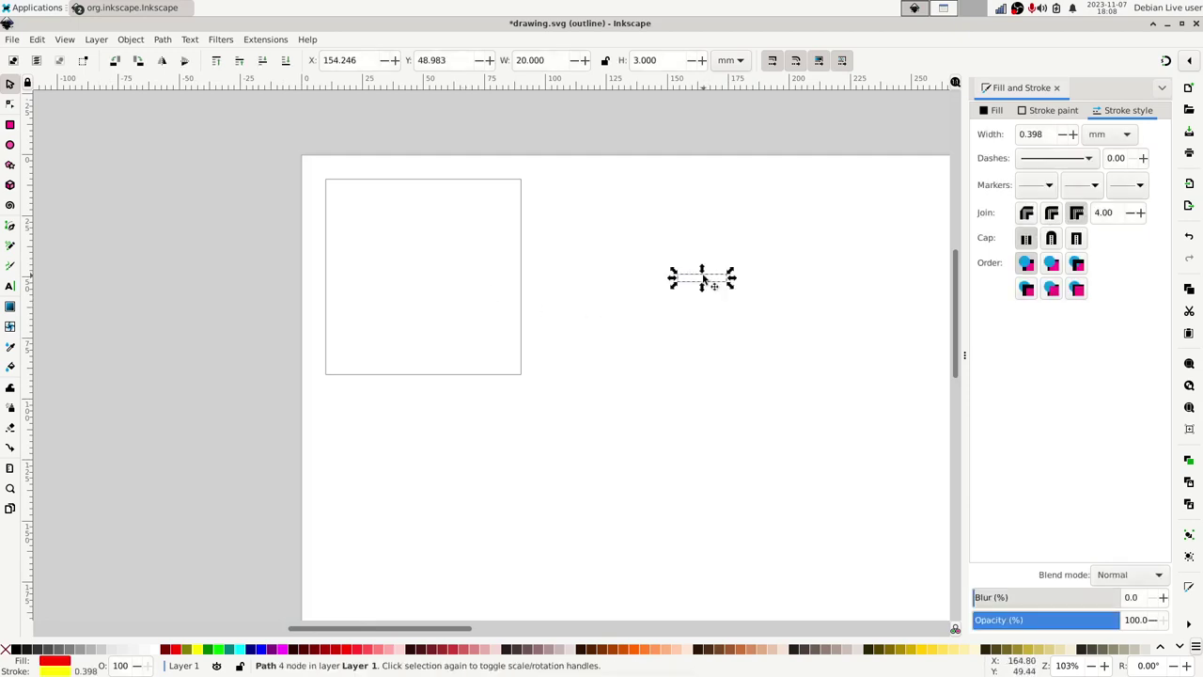
key("shift+Down")
key("shift+Down")
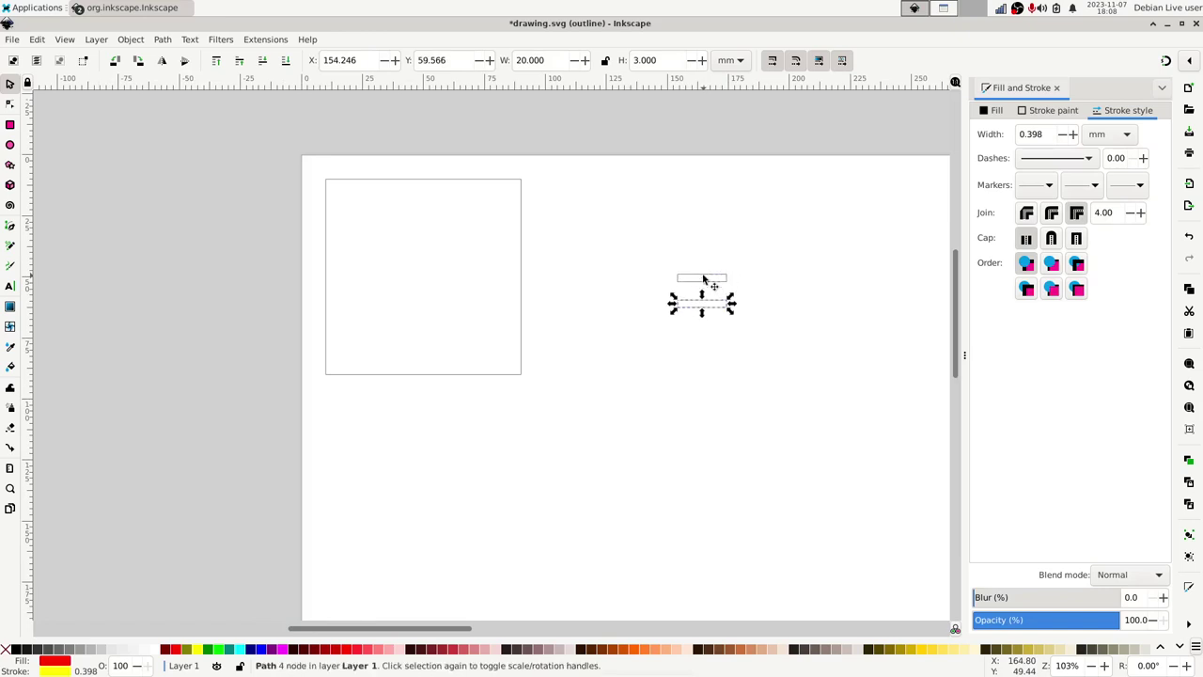
- Duplicate both small rectangles together and shift the copies straight down to Y 70.150 mm, making a column of four
left_click_drag(647, 253, 793, 367)
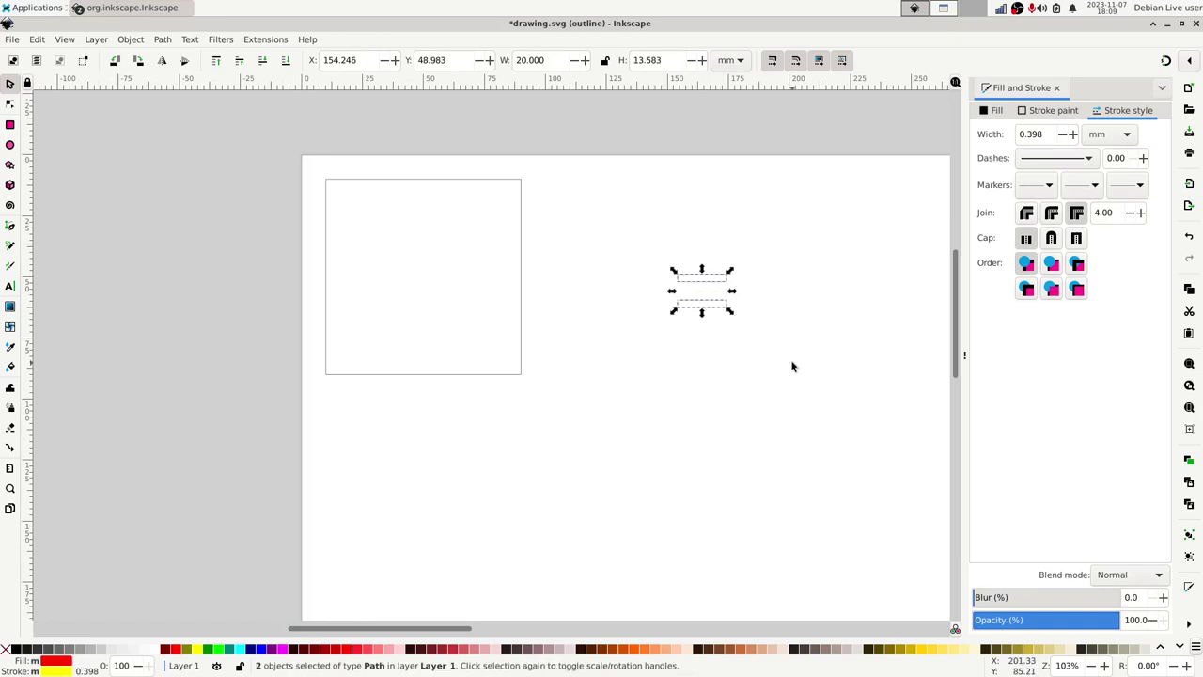
key("ctrl+d")
key("shift+Down")
key("shift+Down")
key("shift+Down")
key("shift+Down")
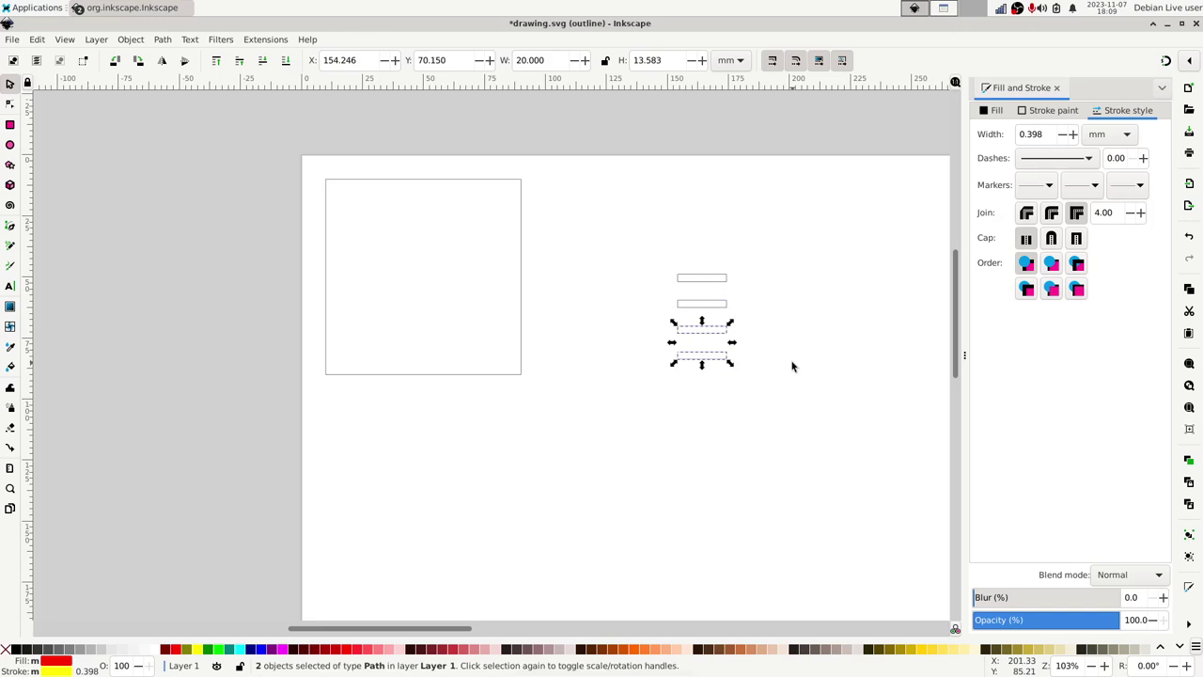
left_click(667, 252)
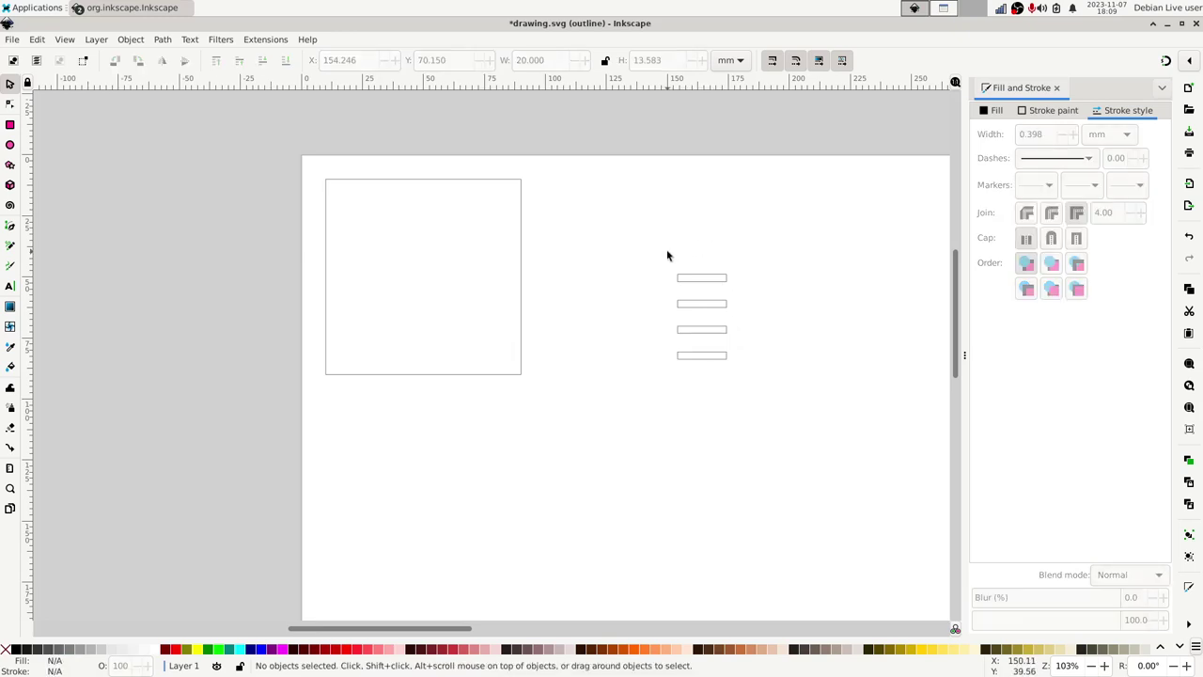
- Open Align and Distribute, then select the uppermost small rectangle followed by the 80 mm square
left_click(131, 39)
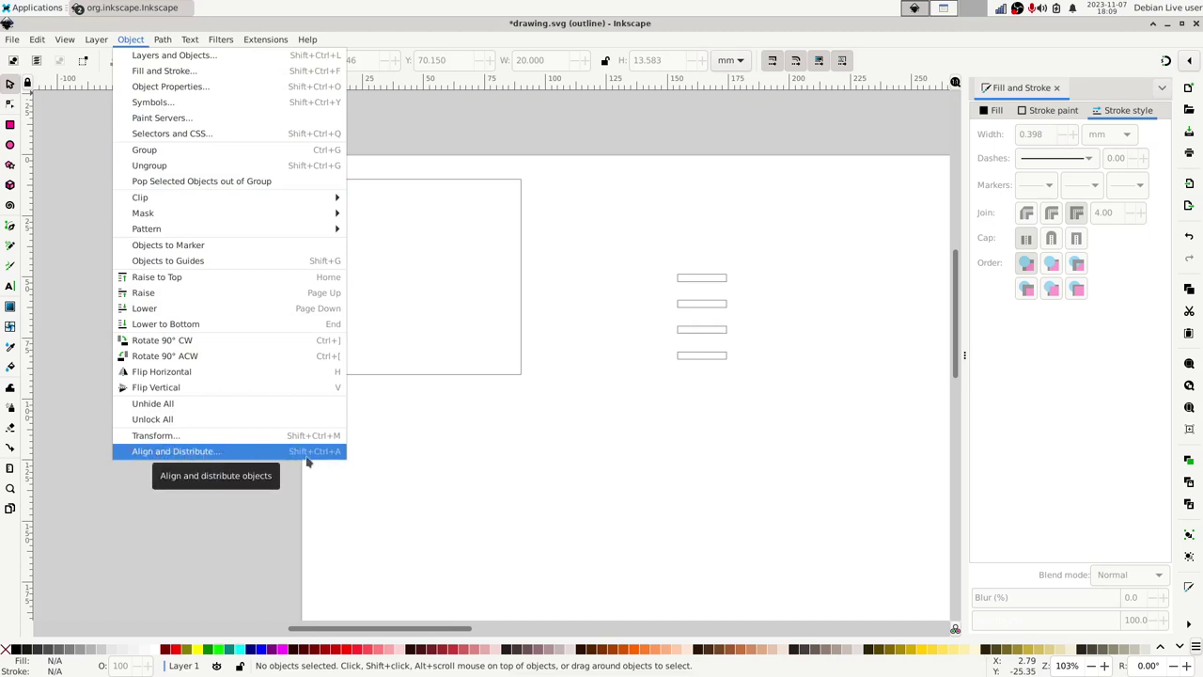
left_click(194, 455)
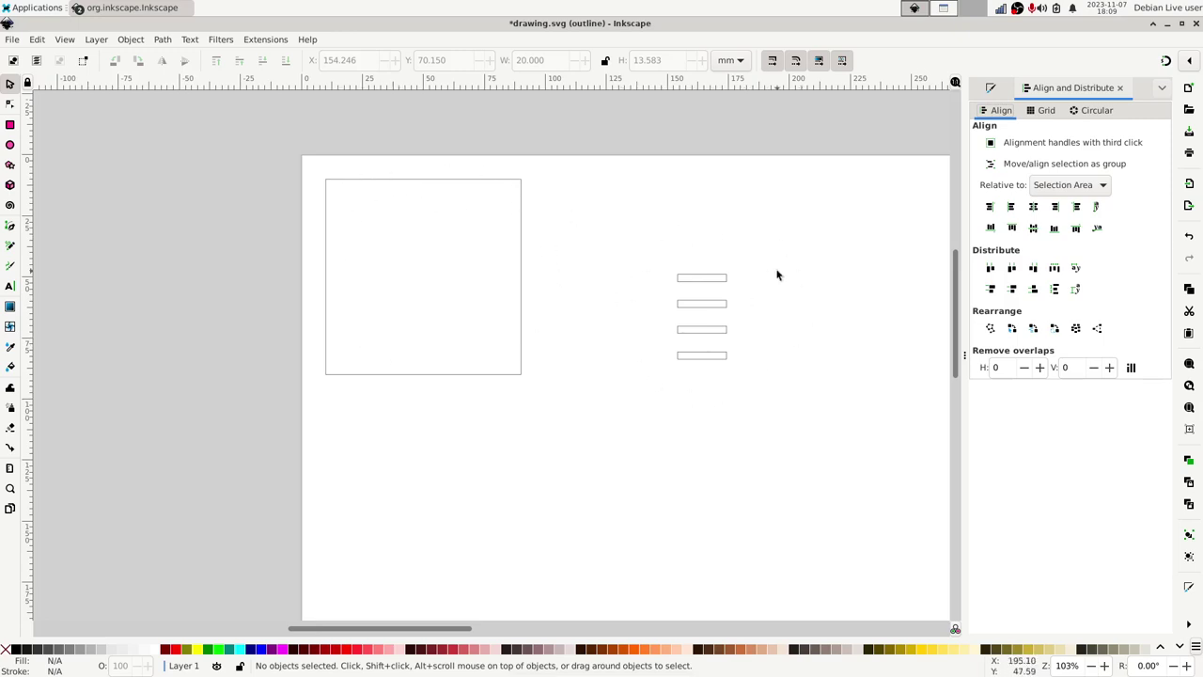
left_click_drag(656, 239, 754, 296)
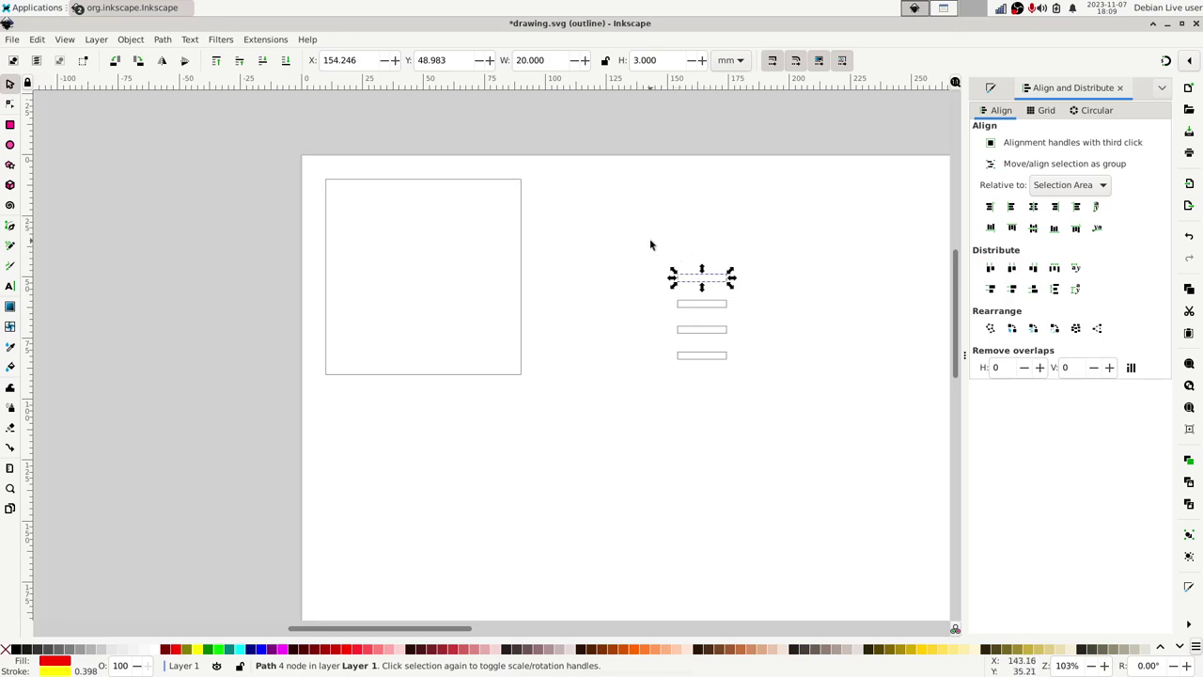
left_click_drag(651, 244, 760, 296)
left_click(718, 303)
left_click(710, 279)
key("shift")
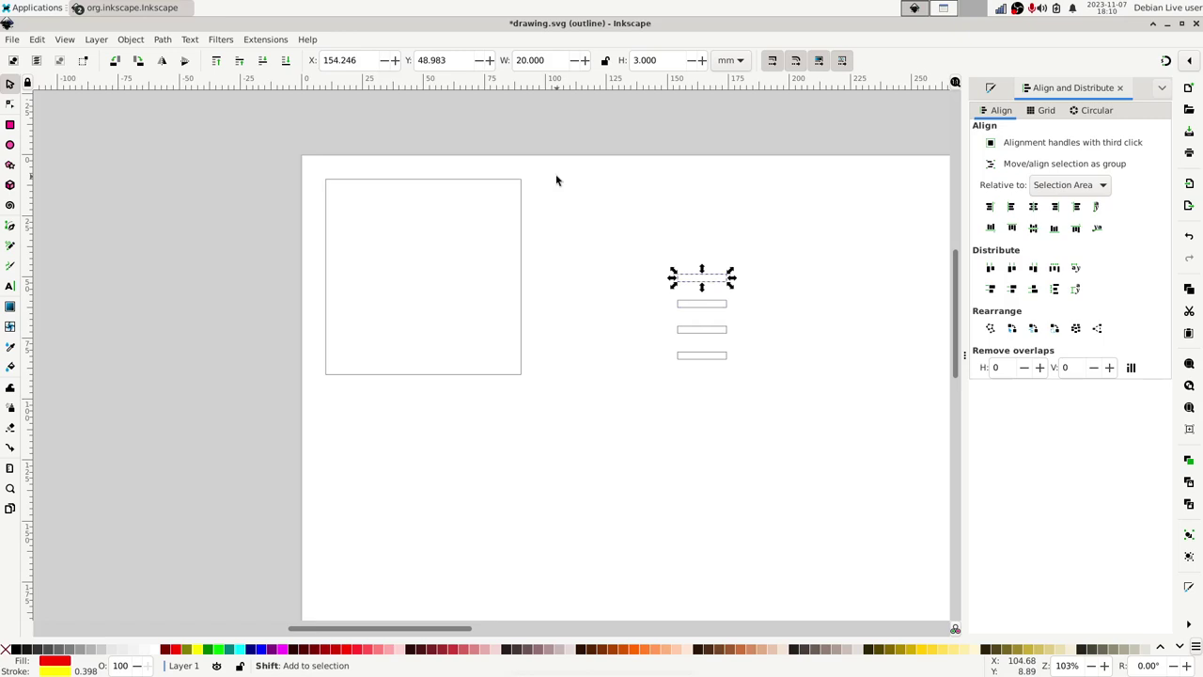
left_click(474, 180, "shift")
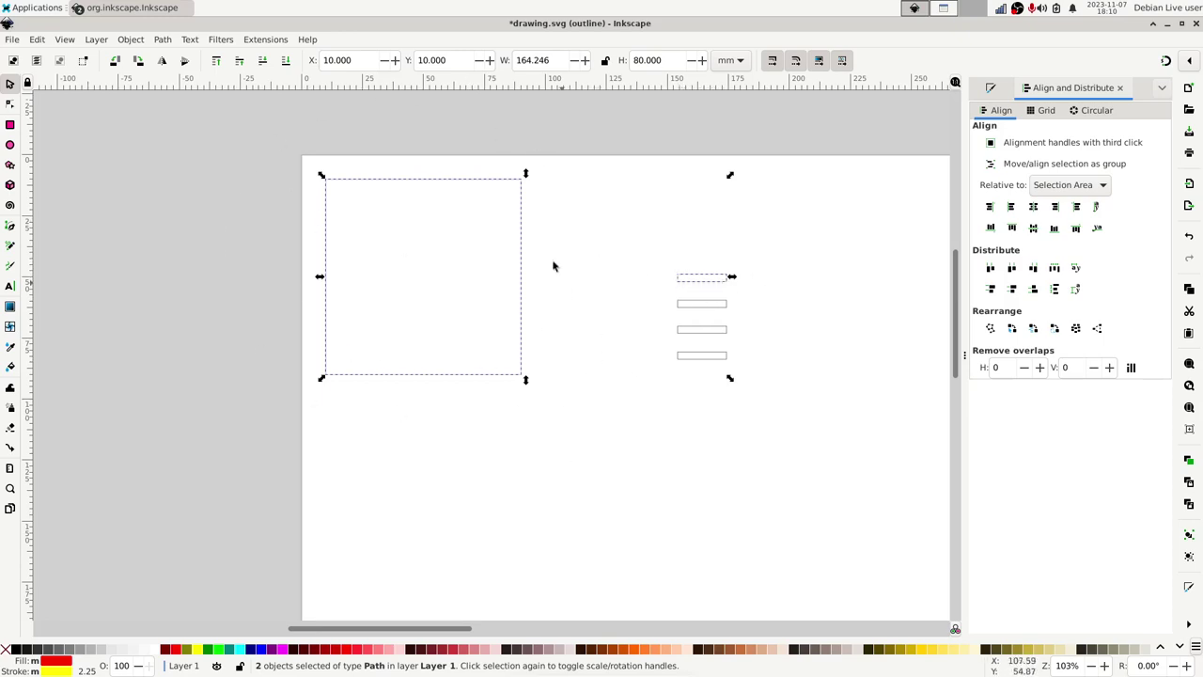
- Set alignment relative to the last selected object and centre the small rectangle on the square along both axes
left_click(1105, 185)
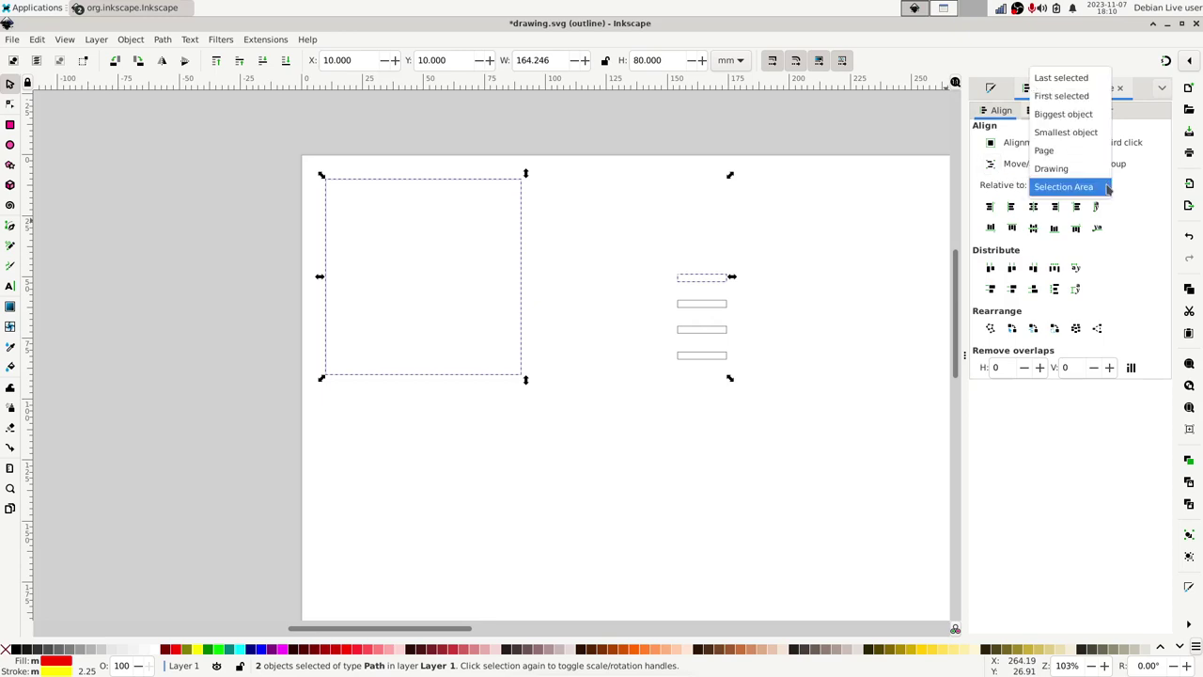
left_click(1075, 79)
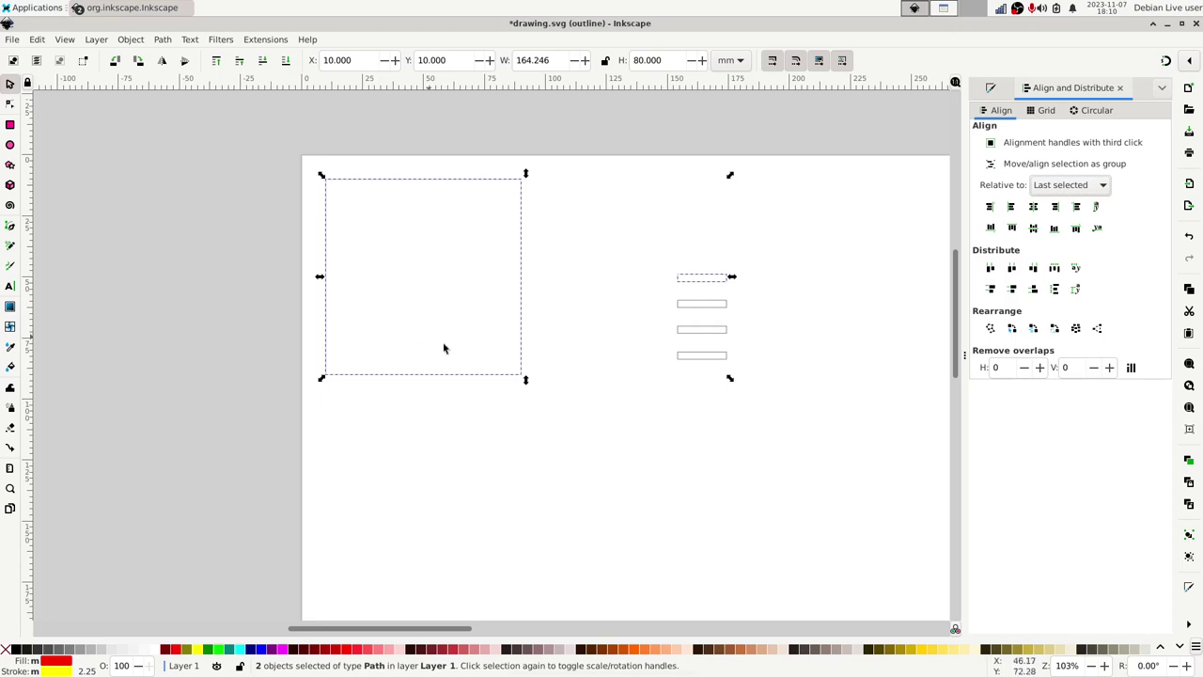
left_click(1035, 211)
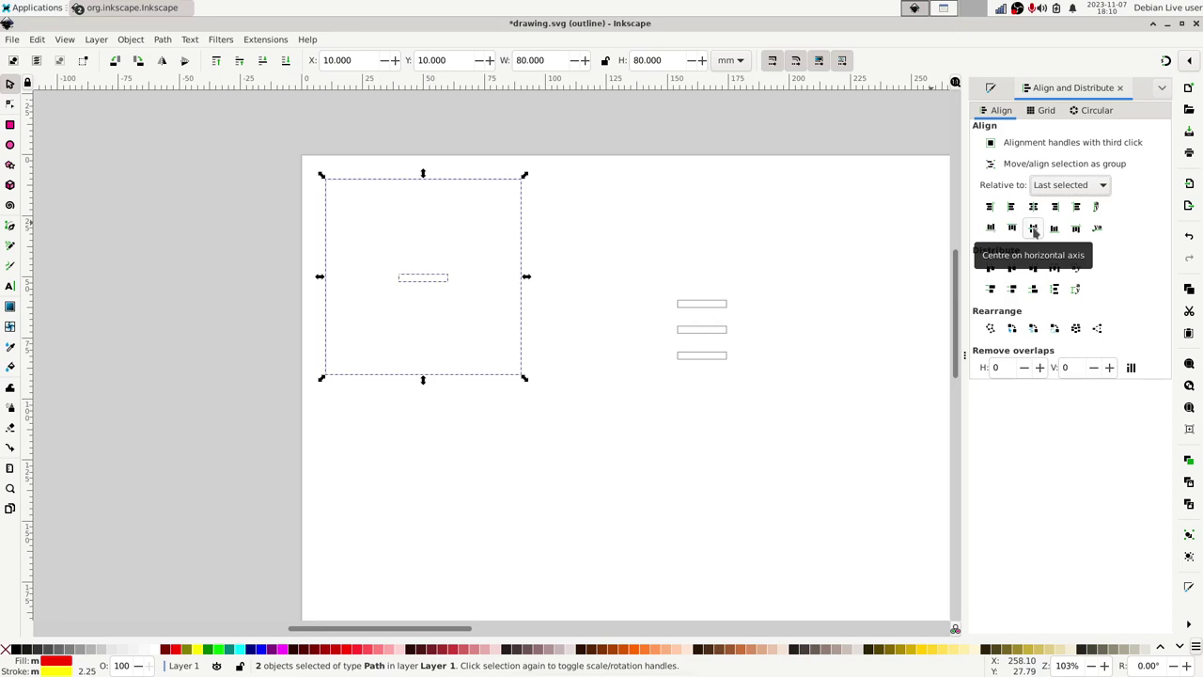
left_click(1034, 230)
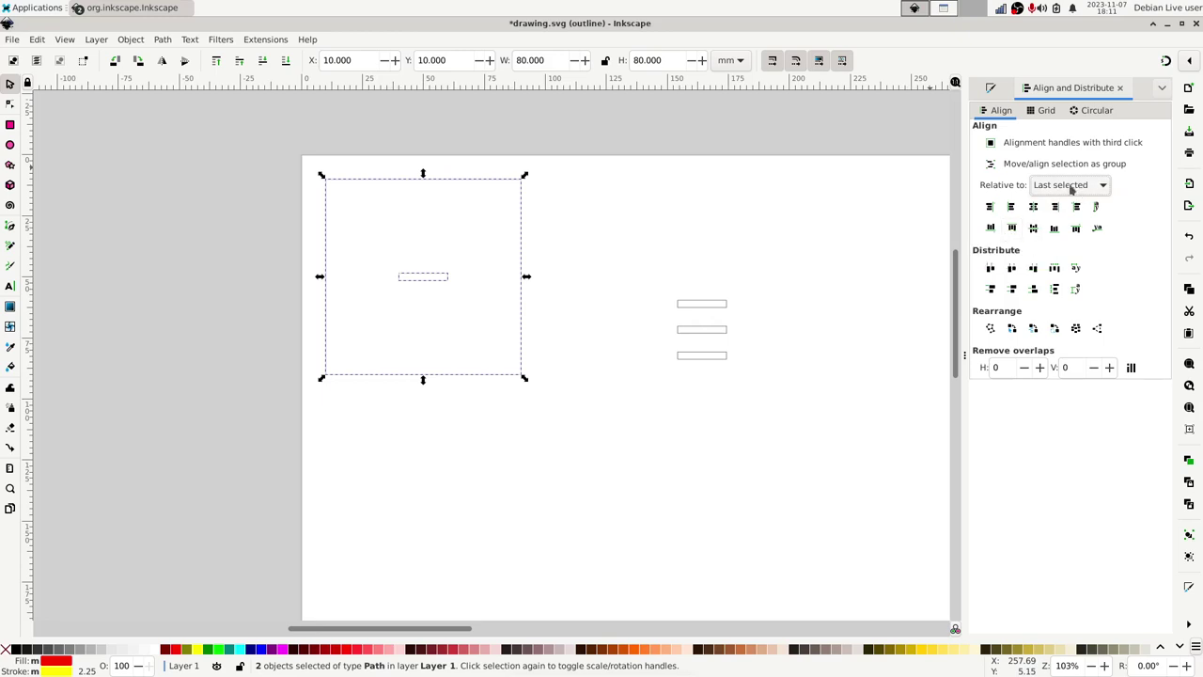
- Align the small rectangle with the square's top edge and offset it 9 mm downward to Y 19 mm
left_click(1013, 229)
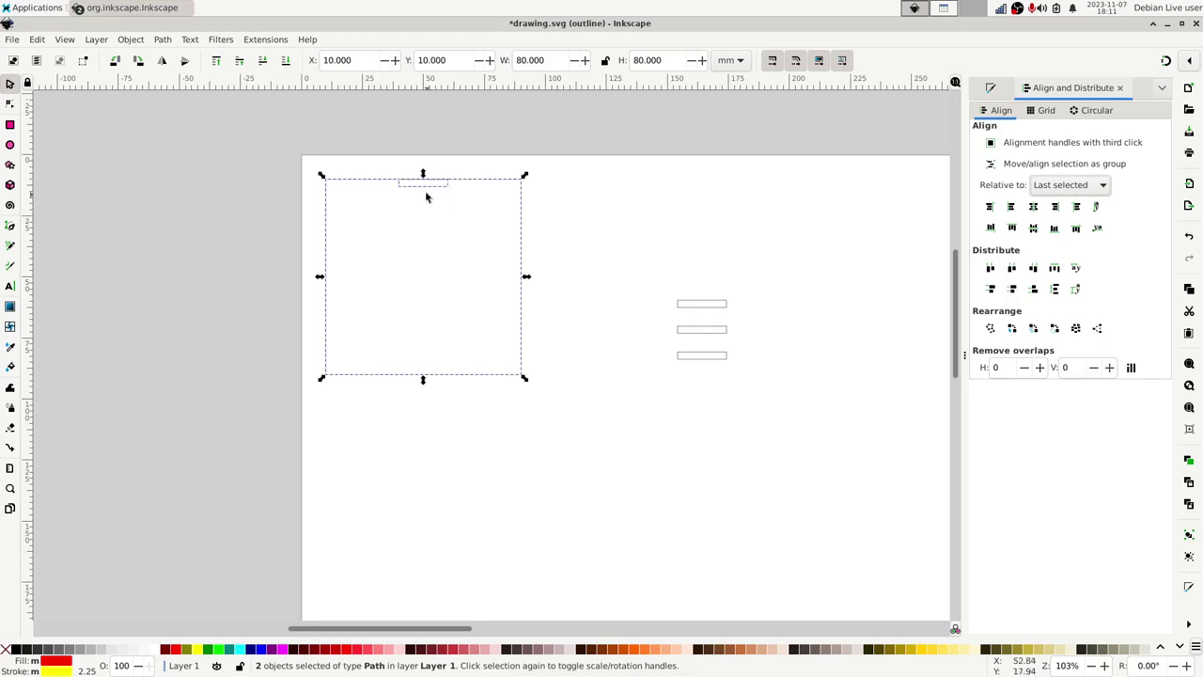
left_click_drag(384, 140, 468, 220)
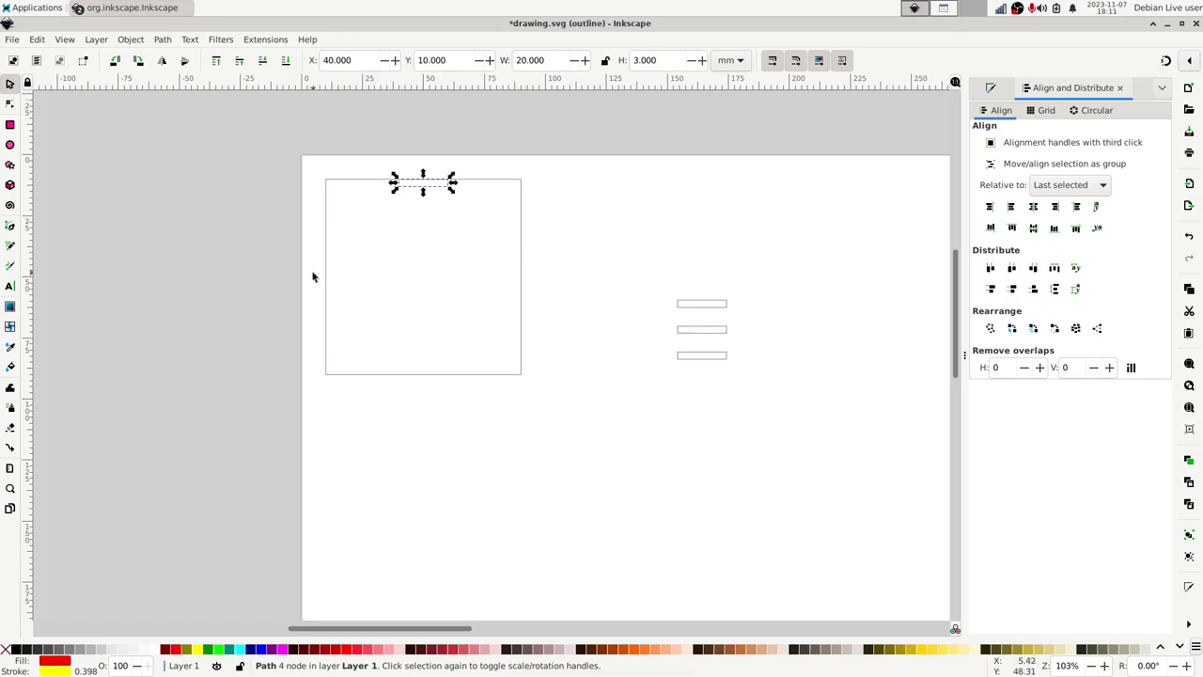
left_click(455, 62)
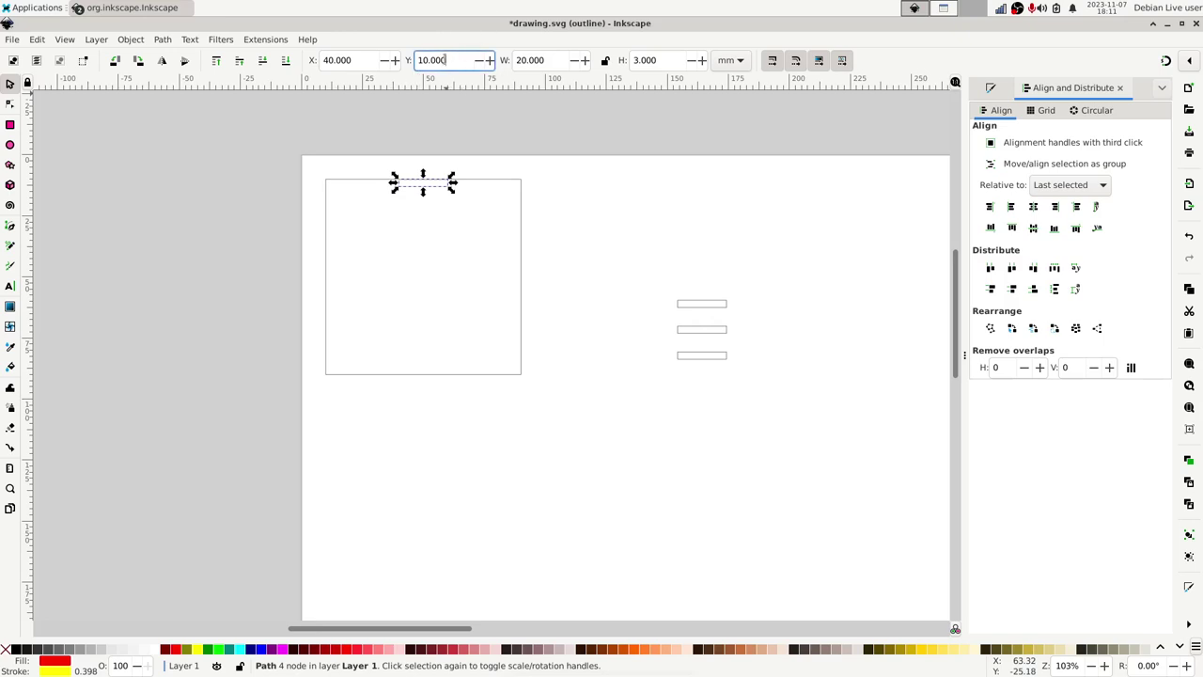
type("+9")
key("Return")
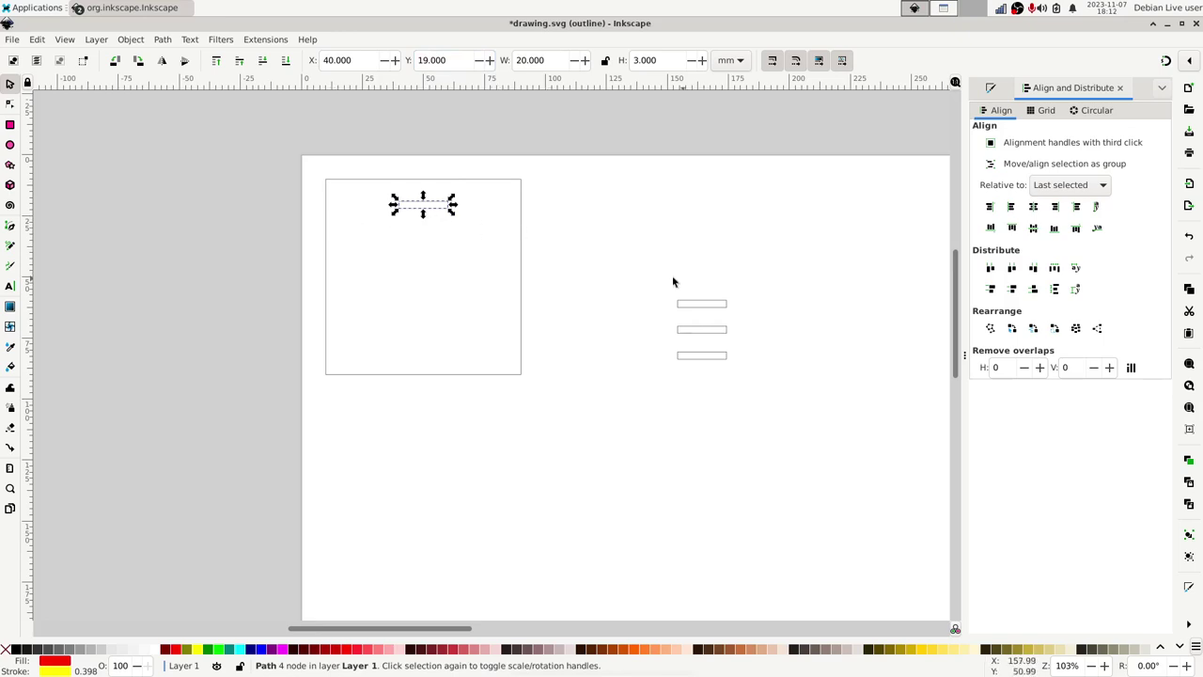
- Centre the next small rectangle horizontally on the square and align it with the square's bottom edge
left_click_drag(674, 275, 744, 319)
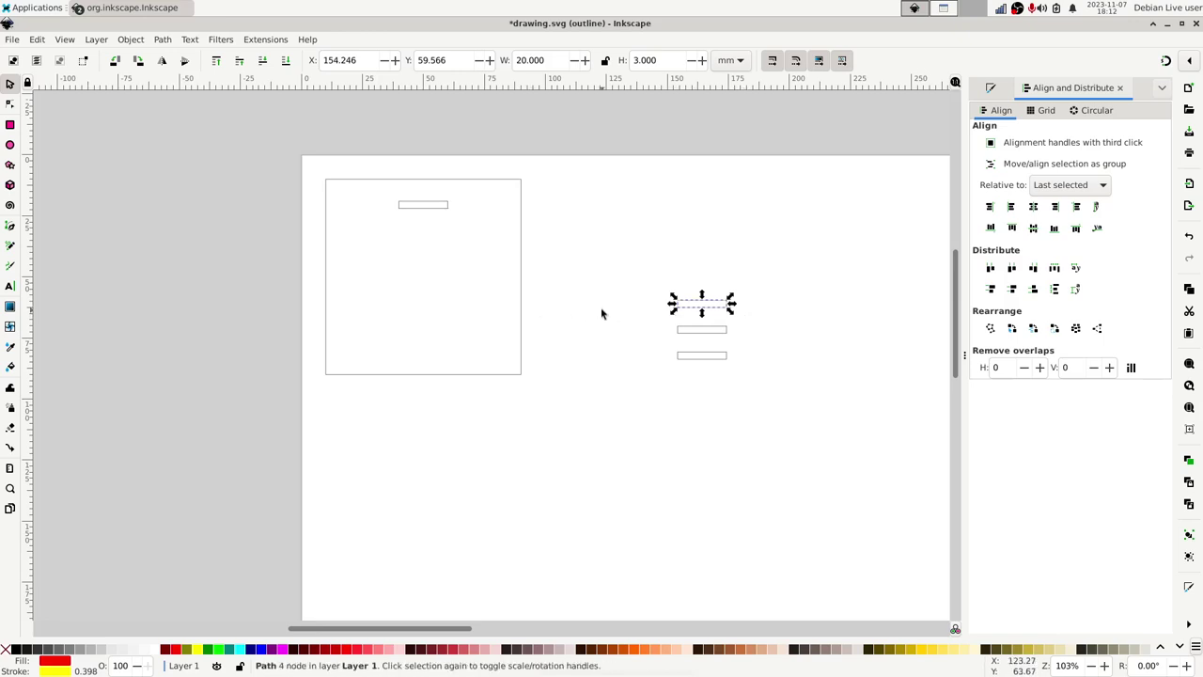
left_click(523, 308, "shift")
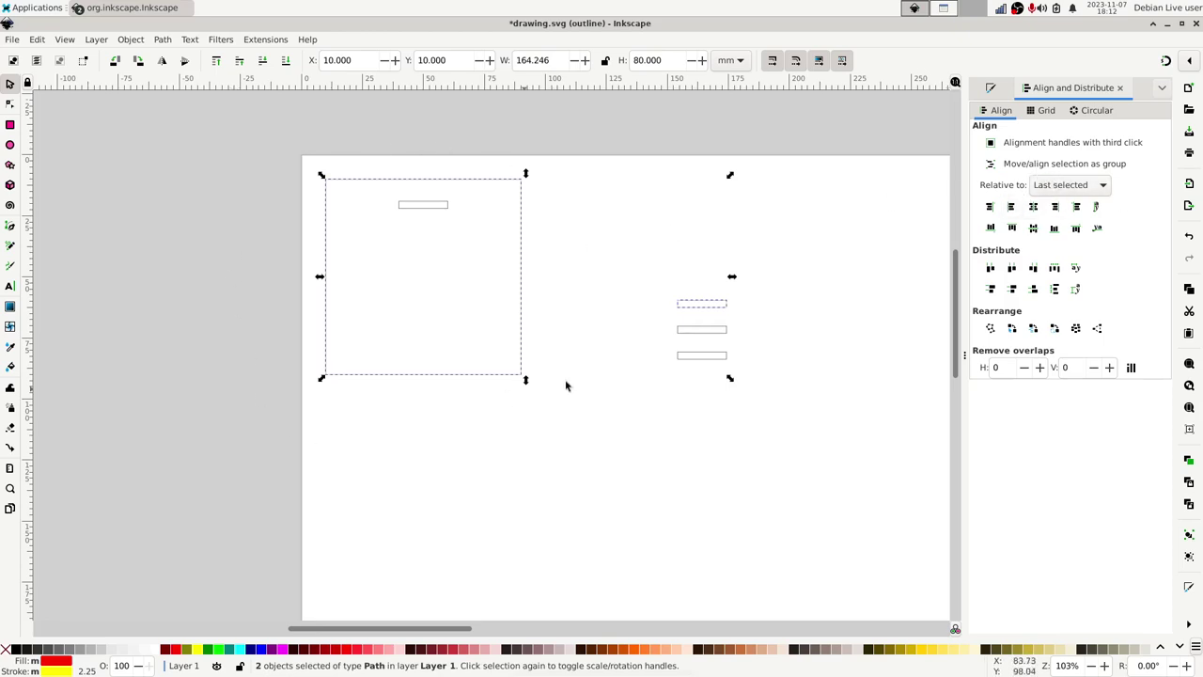
left_click(1034, 206)
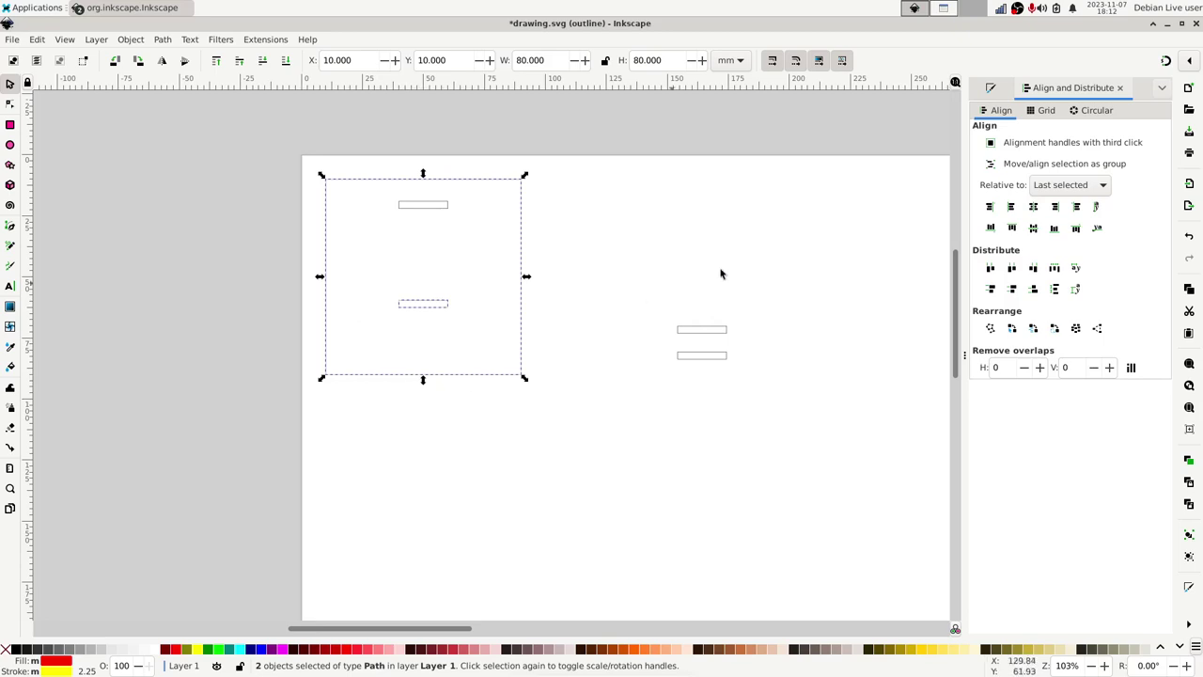
left_click(1055, 230)
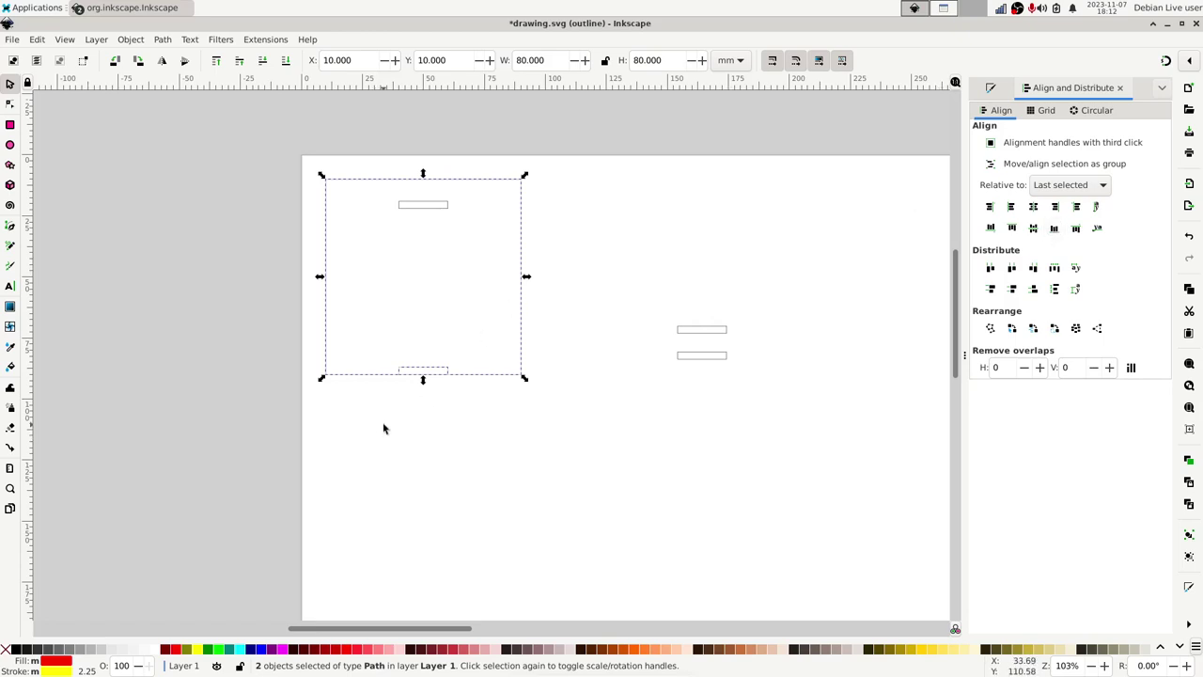
- Offset the bottom-edge rectangle 9 mm upward to Y 78 mm and clear the selection
left_click_drag(383, 428, 459, 339)
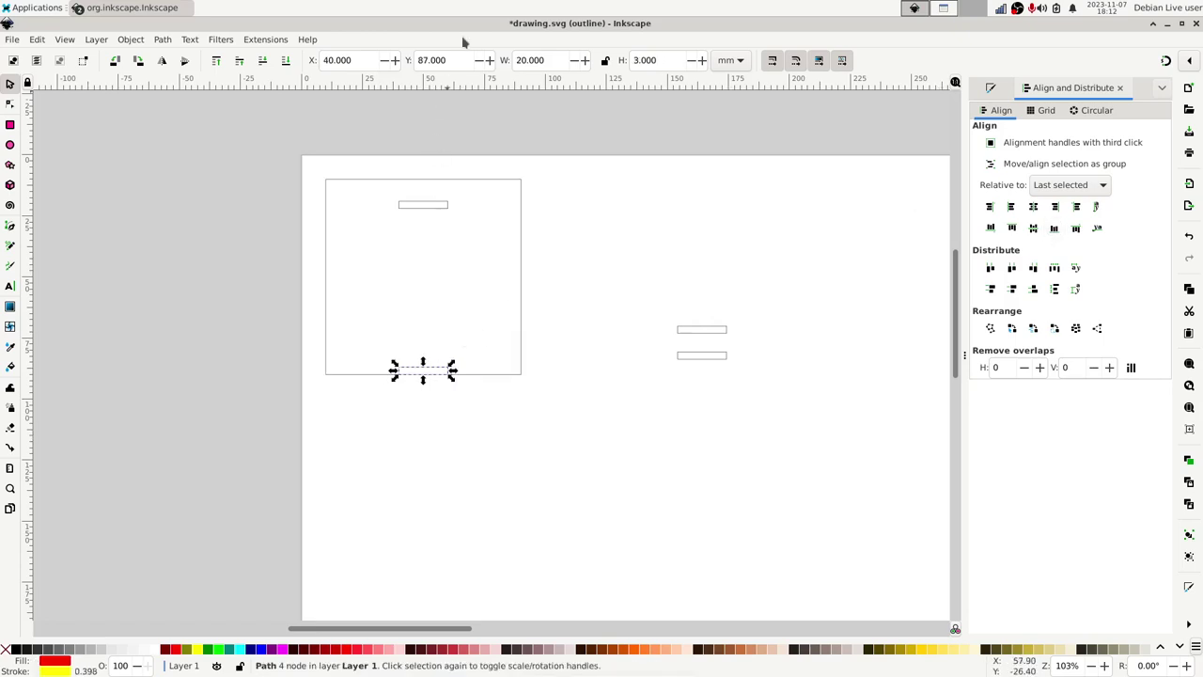
left_click(459, 59)
type("-9")
key("Return")
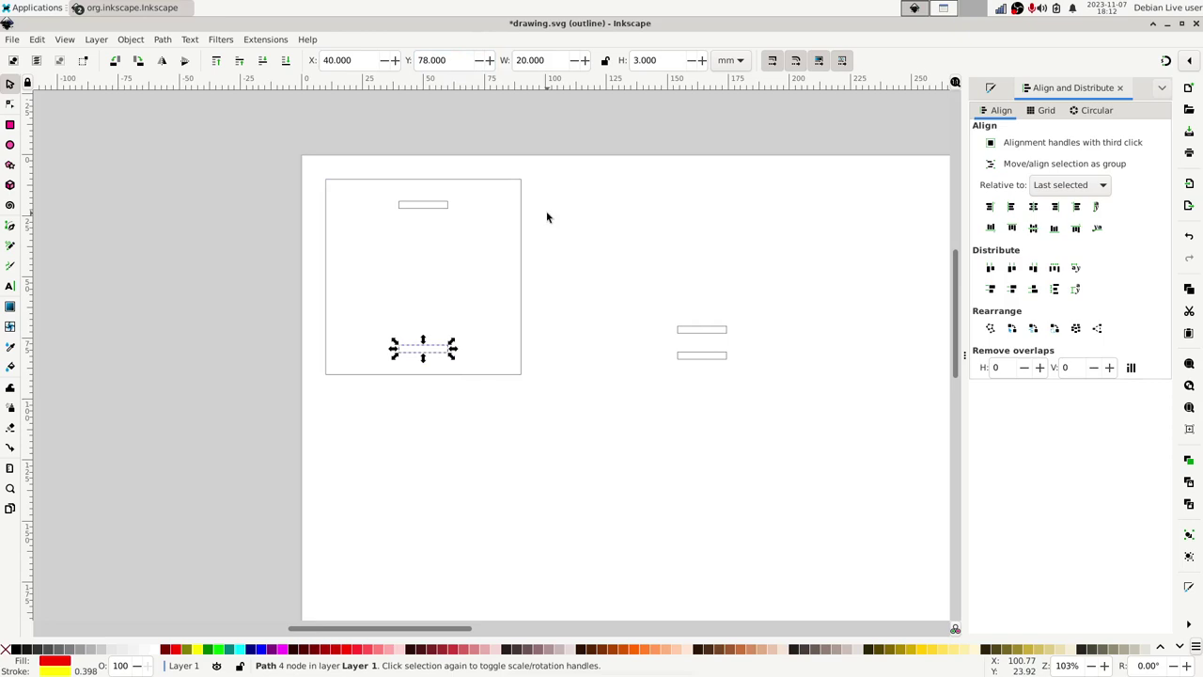
left_click(542, 276)
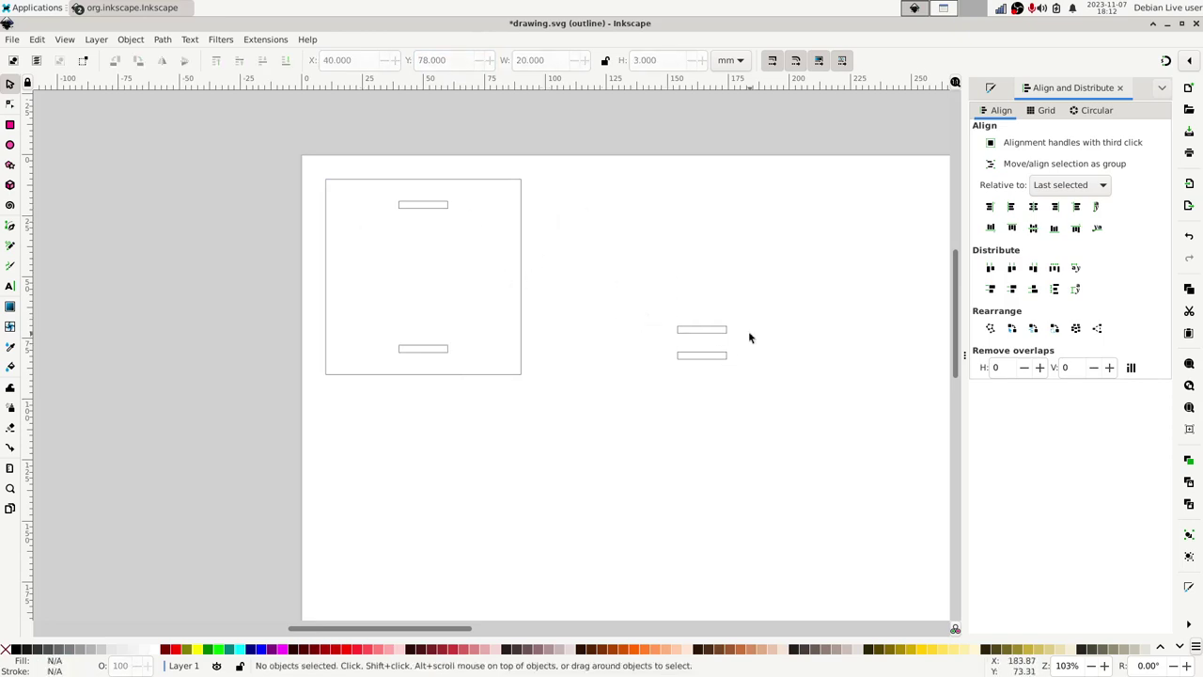
- Rotate the upper spare rectangle 90°, centre it vertically on the square and align it with the square's right edge
left_click_drag(664, 302, 782, 346)
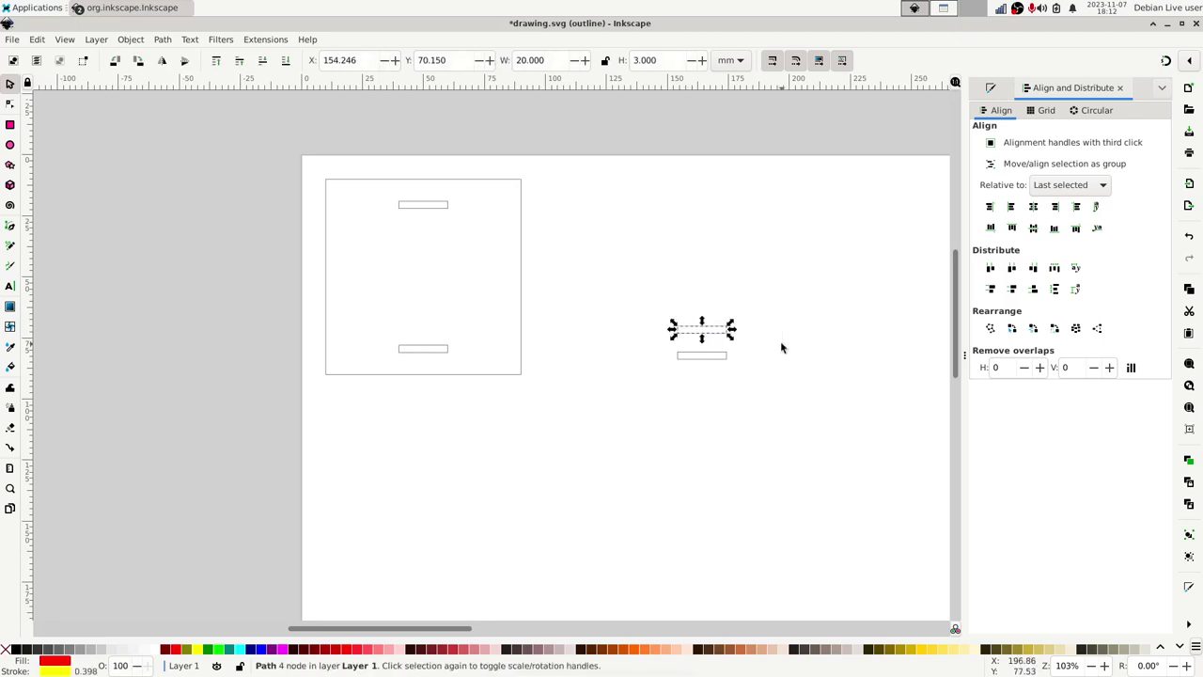
left_click(115, 63)
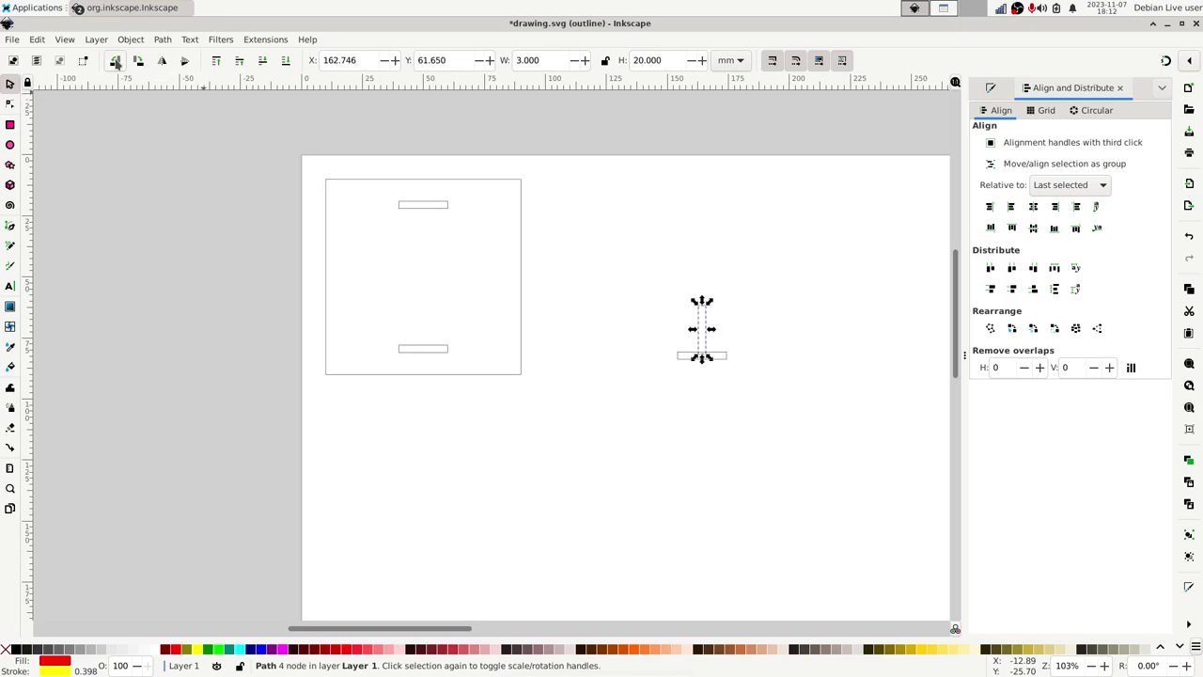
left_click(518, 266, "shift")
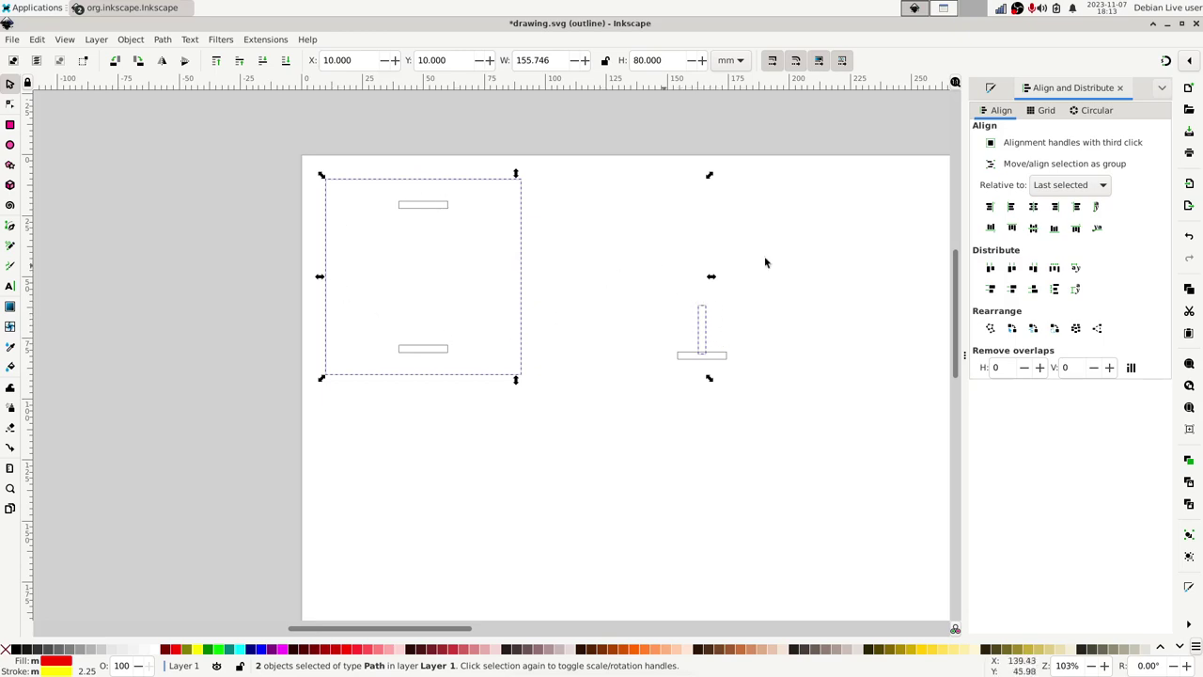
left_click(1033, 229)
left_click(1056, 208)
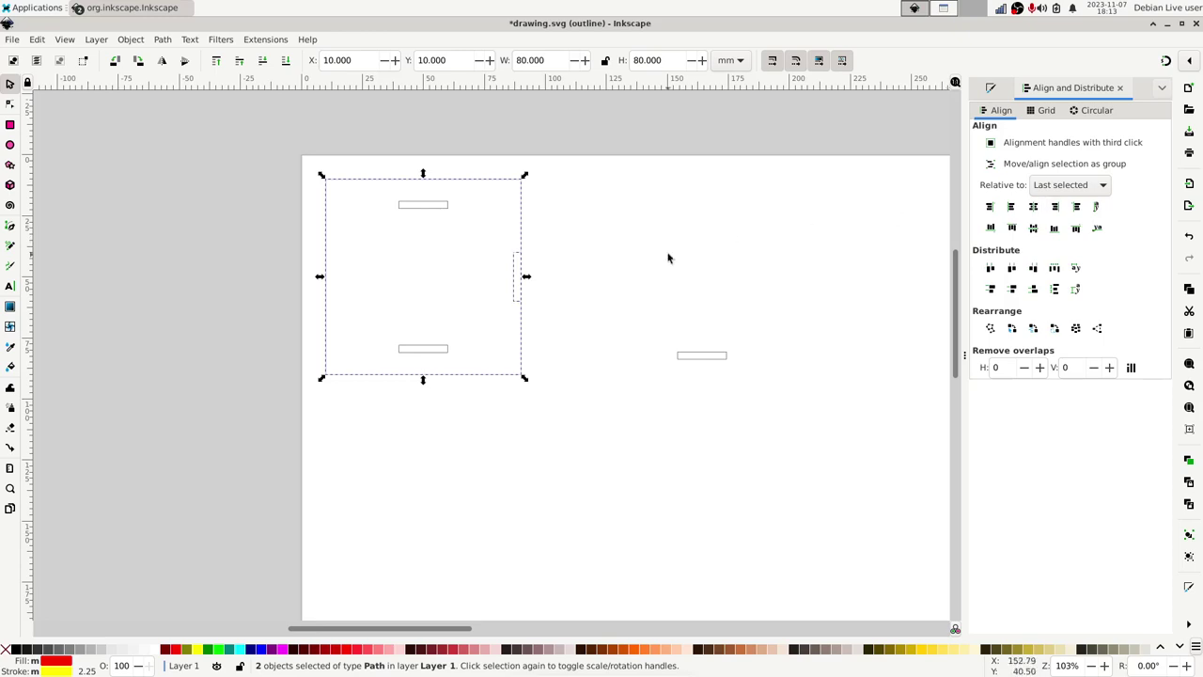
- Offset the right-edge rectangle 9 mm inward to X 78 mm
left_click_drag(575, 233, 485, 338)
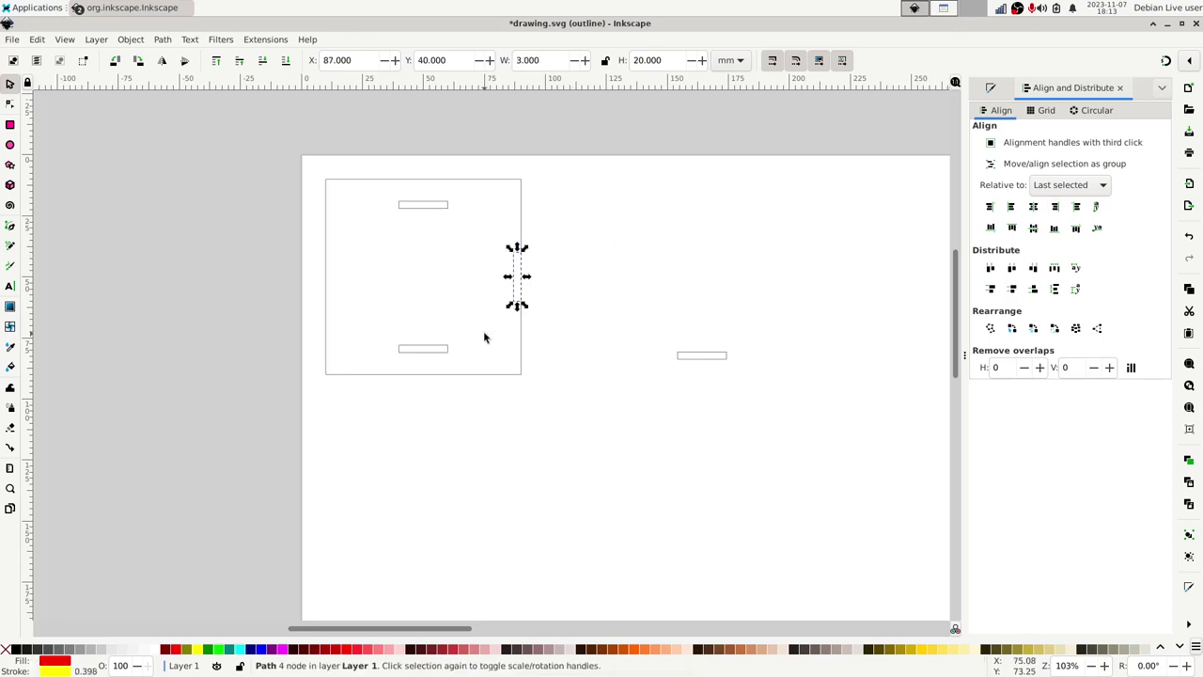
left_click(360, 61)
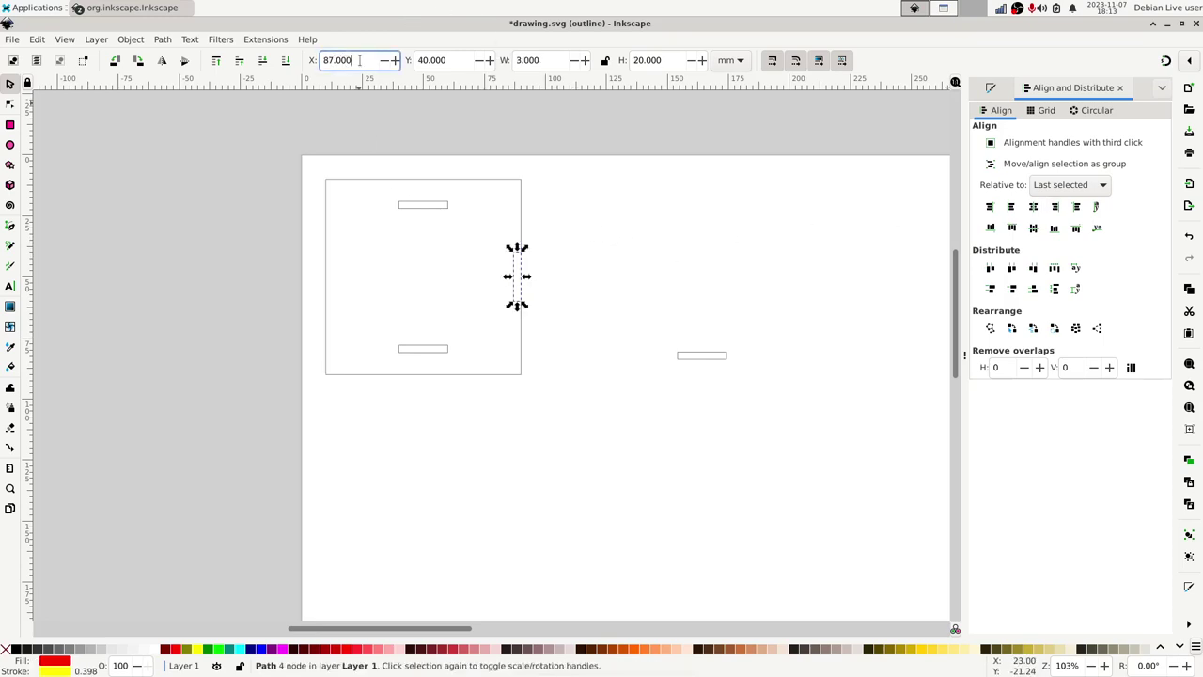
type("-9")
key("Return")
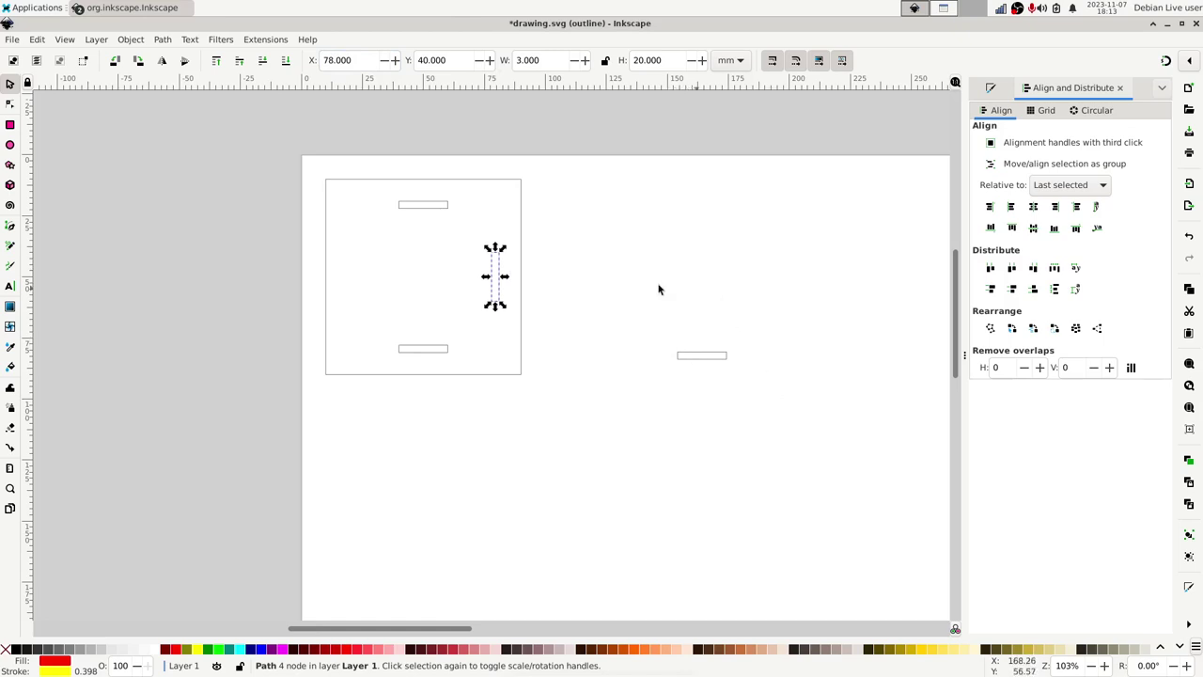
- Delete the vertical slot near the square's right edge together with the remaining spare rectangle outside the square
left_click_drag(777, 379, 473, 226)
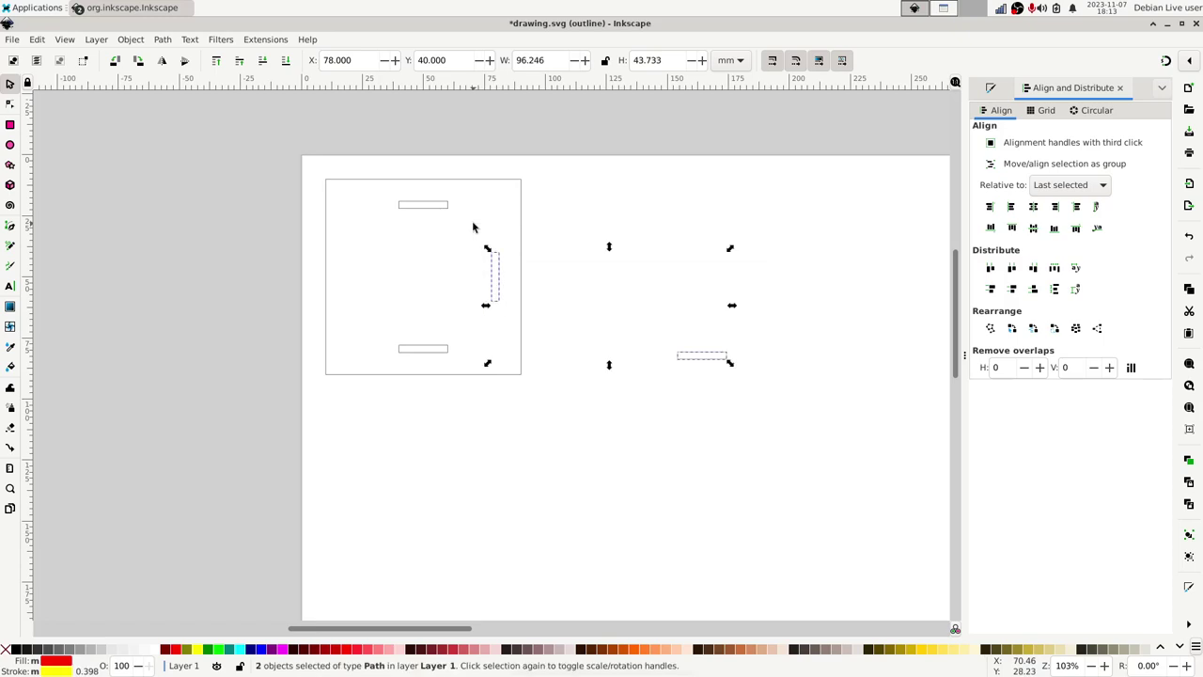
key("Delete")
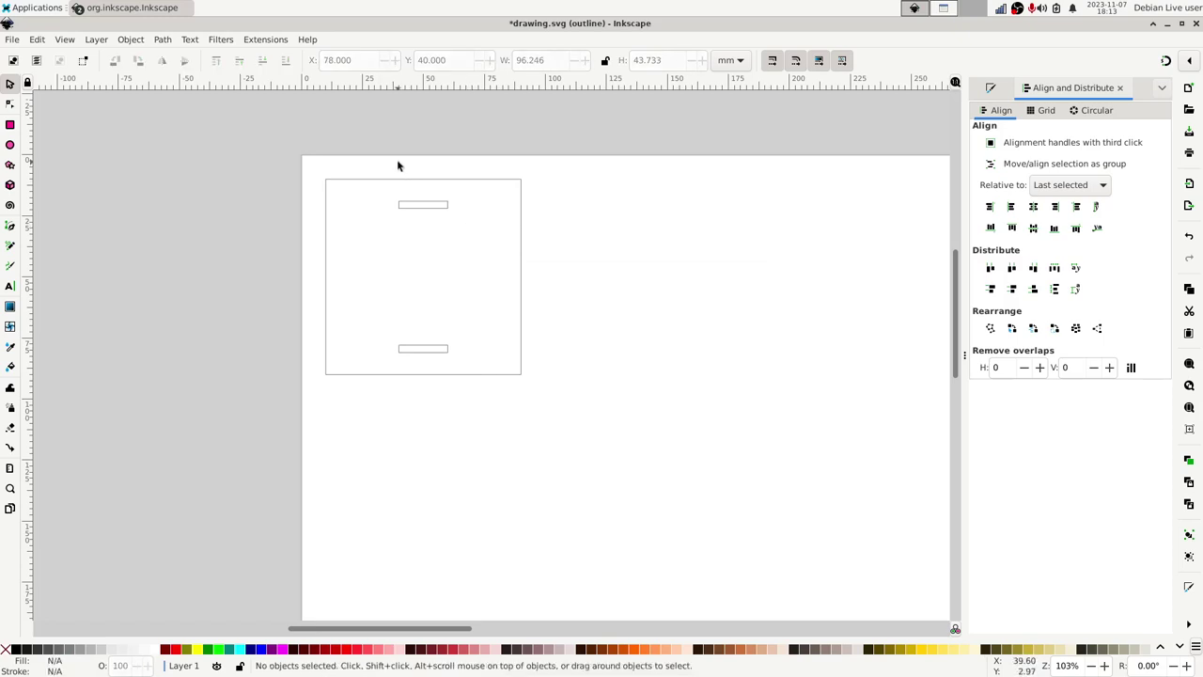
- Group the top and bottom slots, duplicate the group and rotate the copy 90° to form the side slots
mouse_move(387, 163)
left_mouse_down()
mouse_move(516, 458)
mouse_move(484, 464)
left_mouse_up()
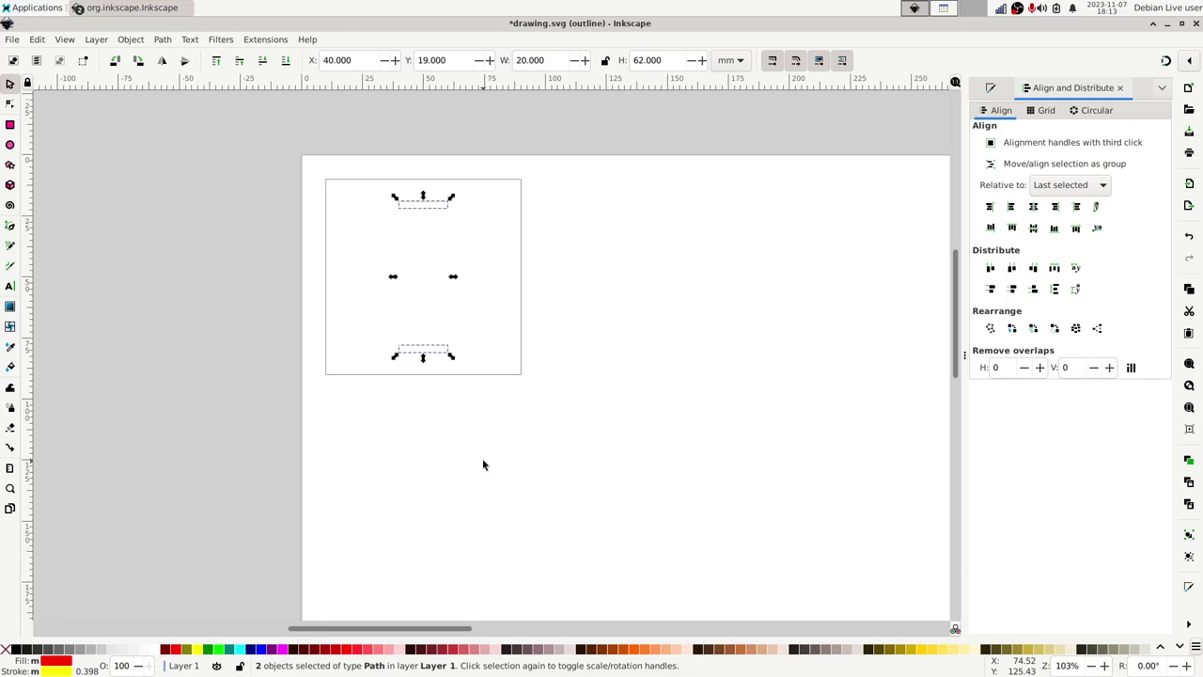
key("ctrl")
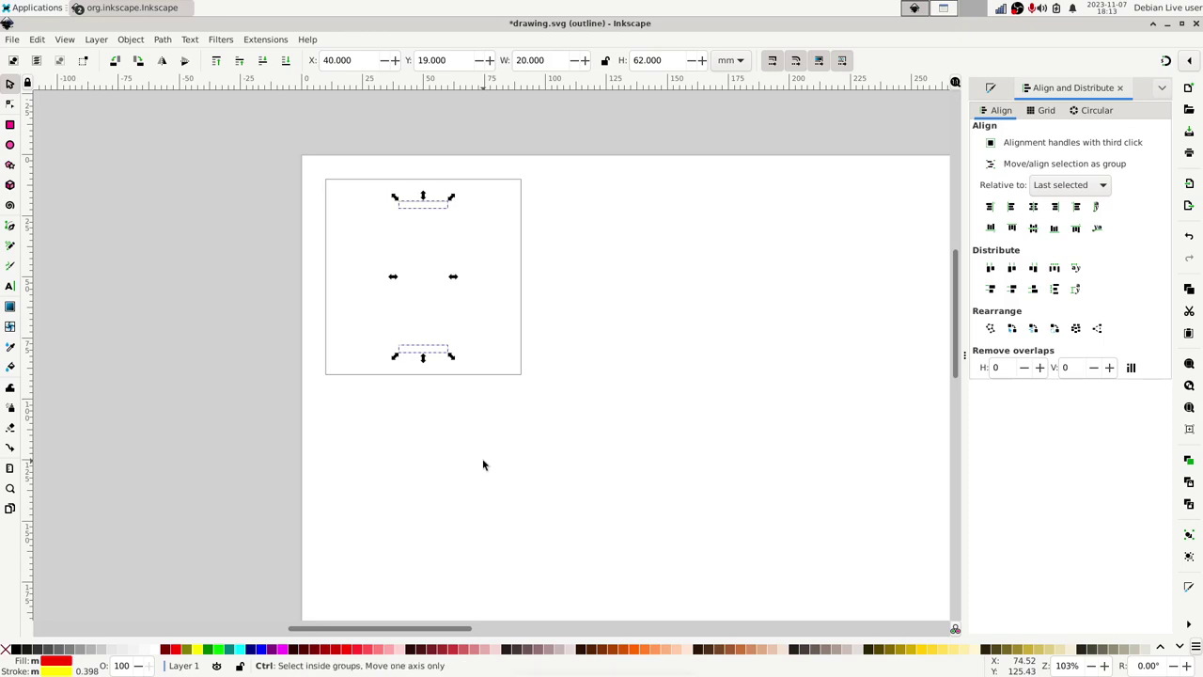
key("ctrl+g")
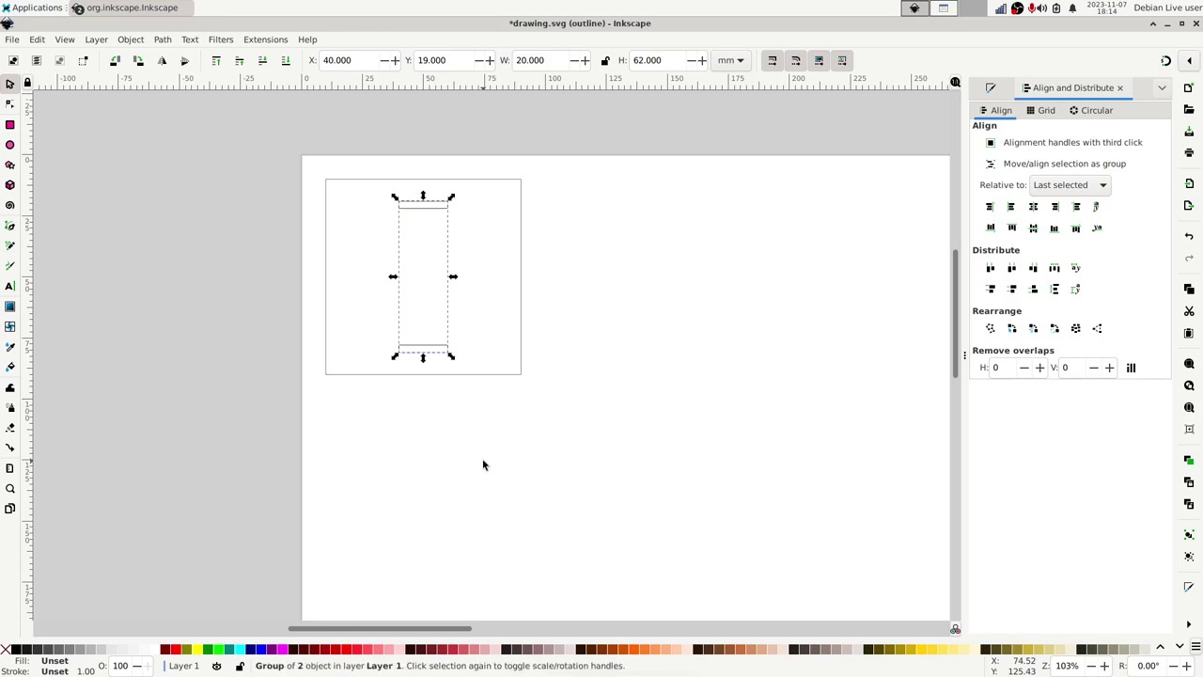
left_click(116, 62)
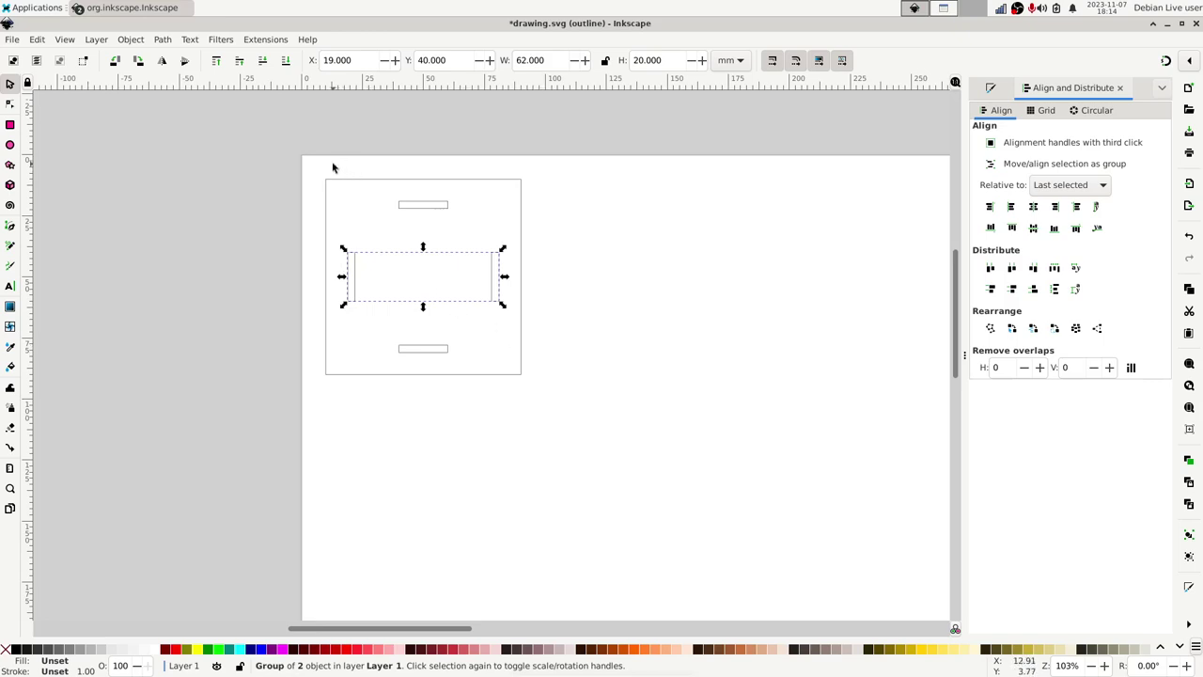
- Ungroup both slot pairs into four separate slots and clear the selection
left_click_drag(332, 167, 528, 453)
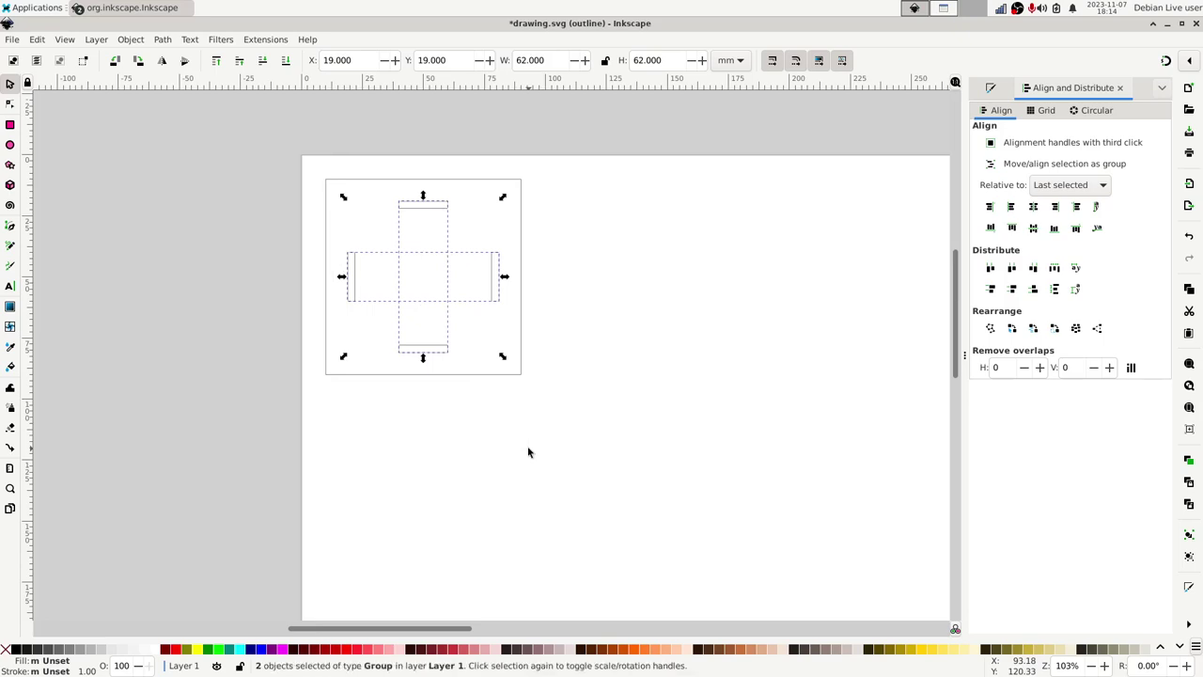
key("ctrl+shift+k")
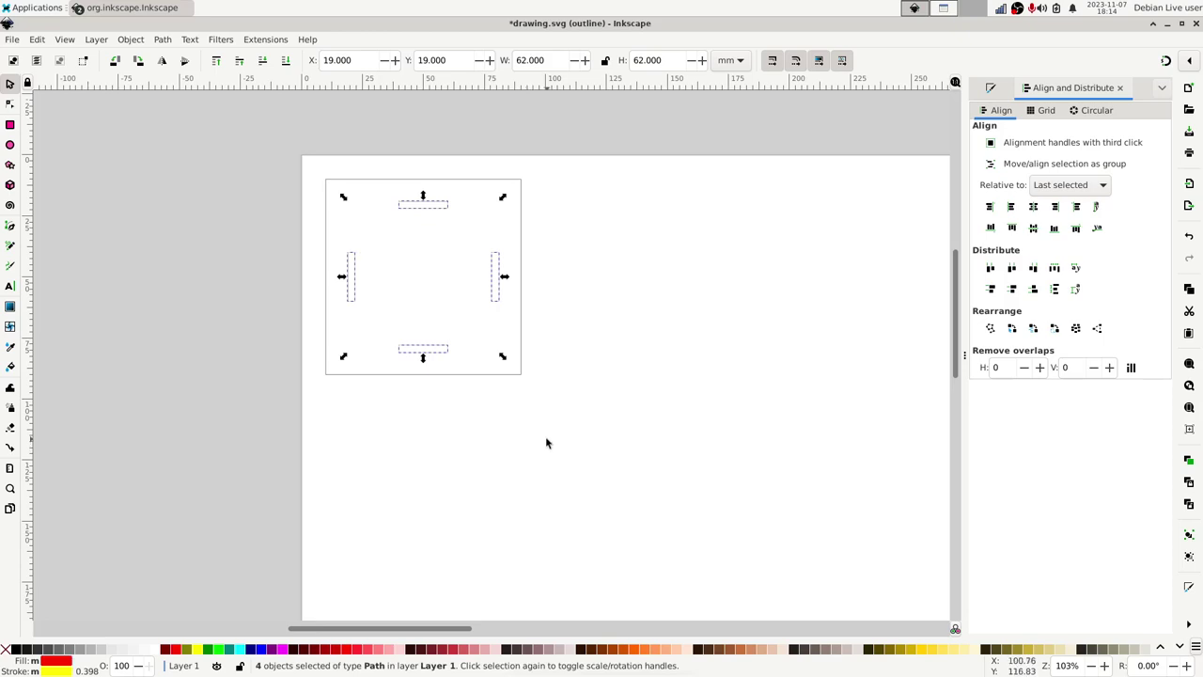
key("Escape")
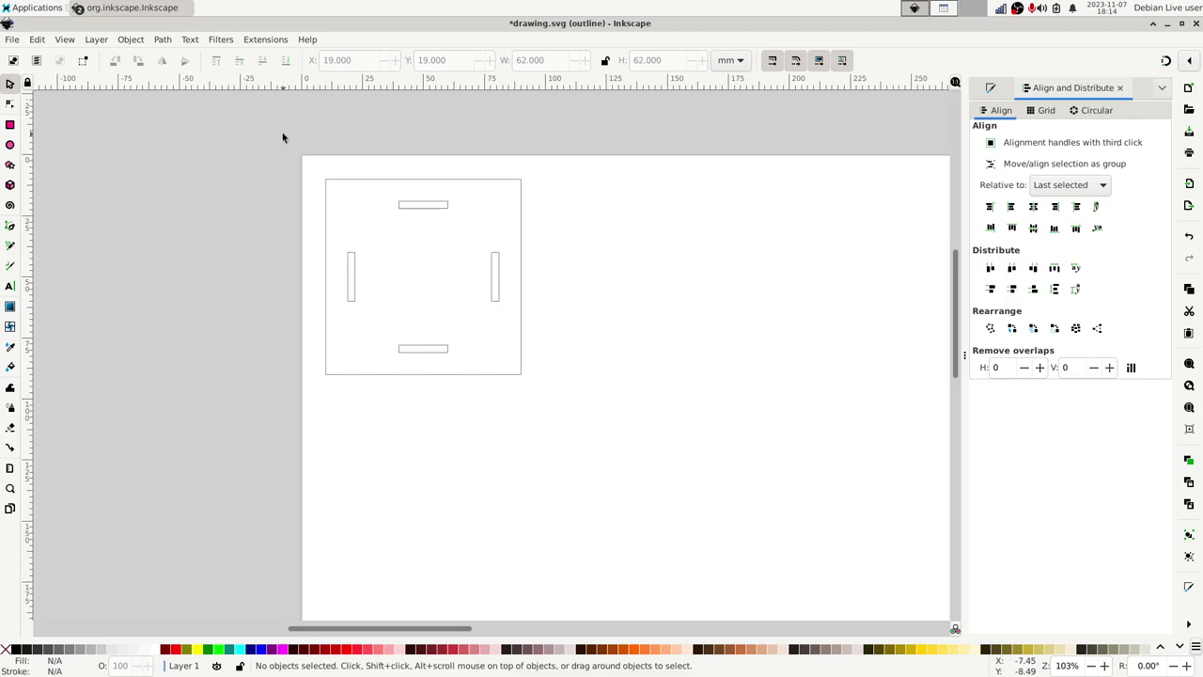
- Group the square plate with its four slots
left_click_drag(282, 137, 557, 436)
key("Escape")
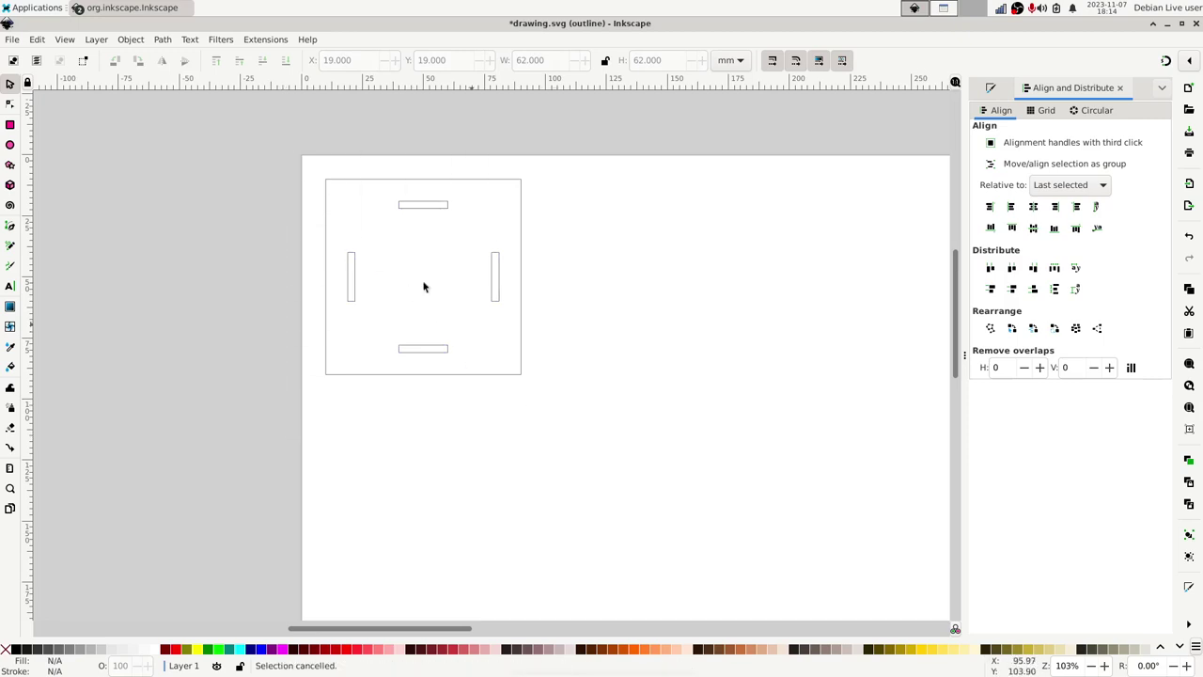
left_click_drag(261, 150, 696, 456)
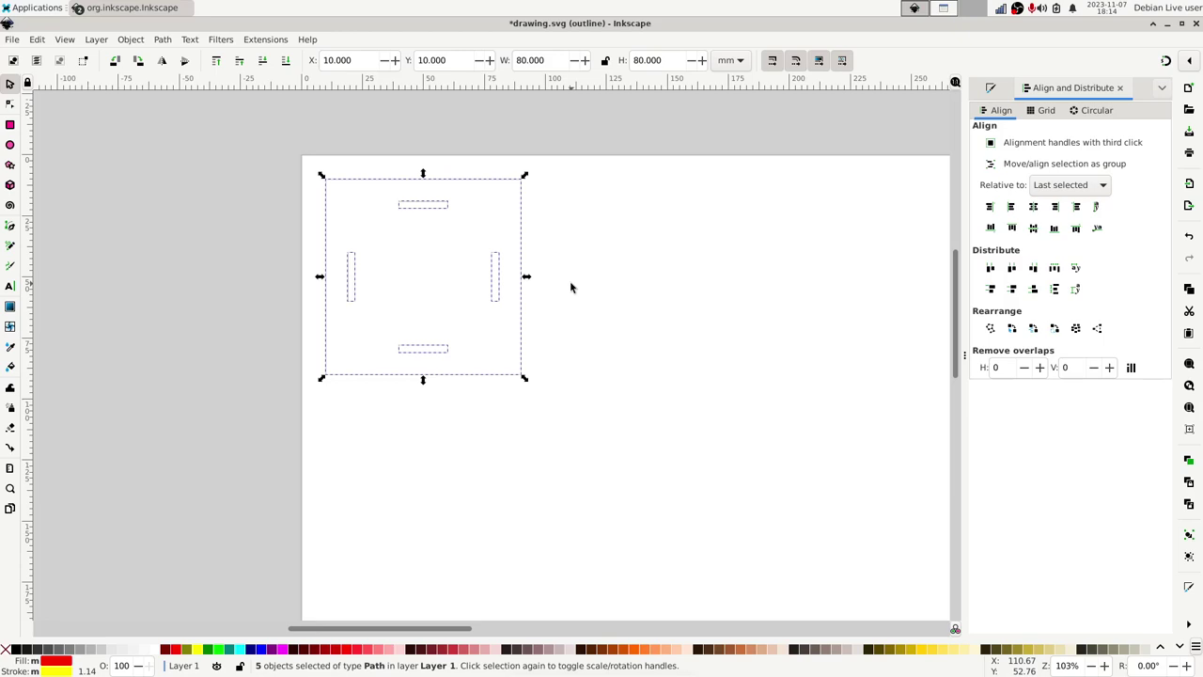
key("ctrl")
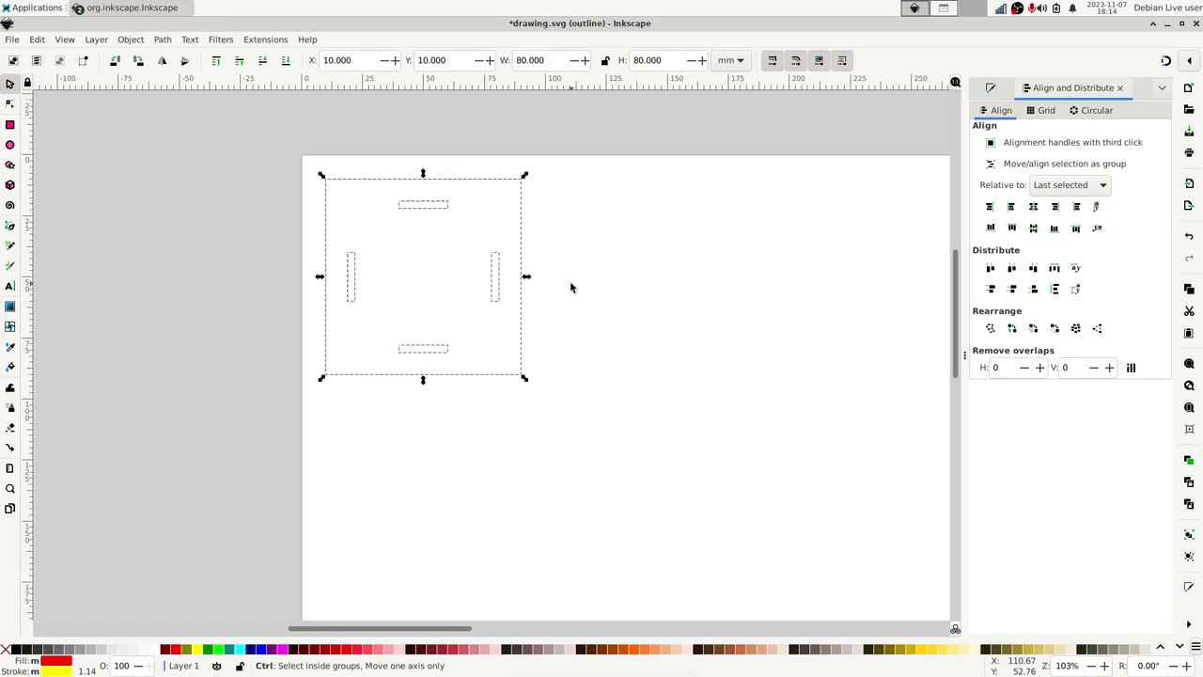
key("ctrl+g")
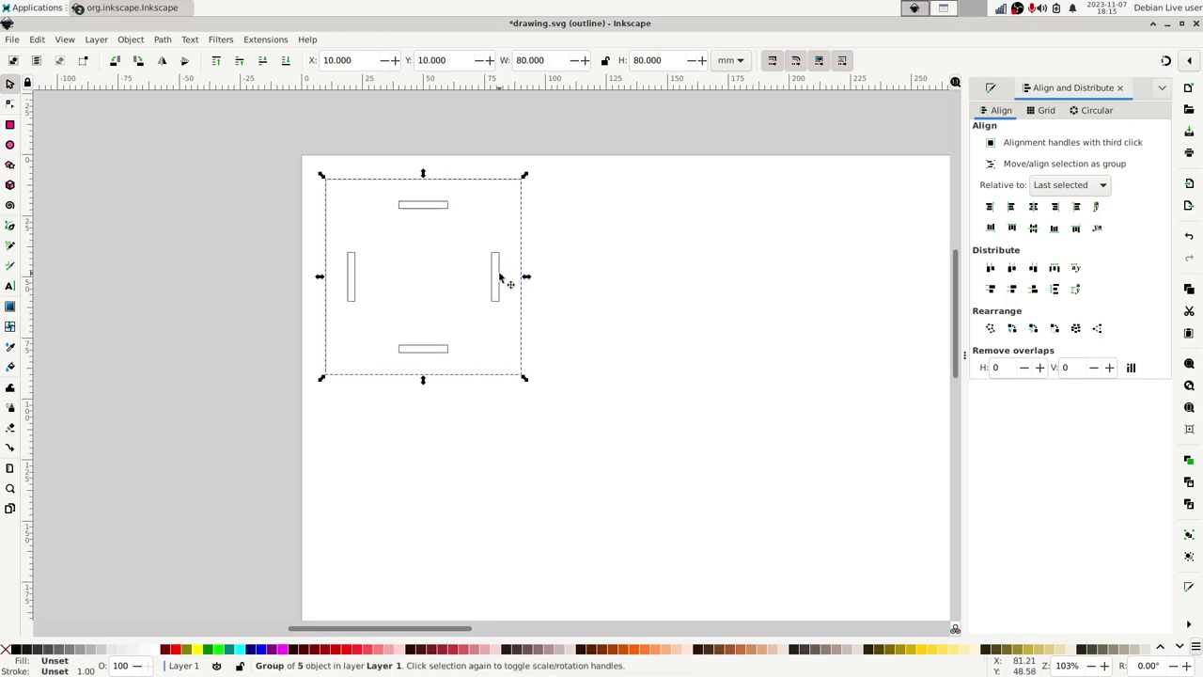
- Duplicate the grouped plate and align the copy against the original's right edge with their top edges level
left_click_drag(521, 274, 771, 295)
left_click(771, 295)
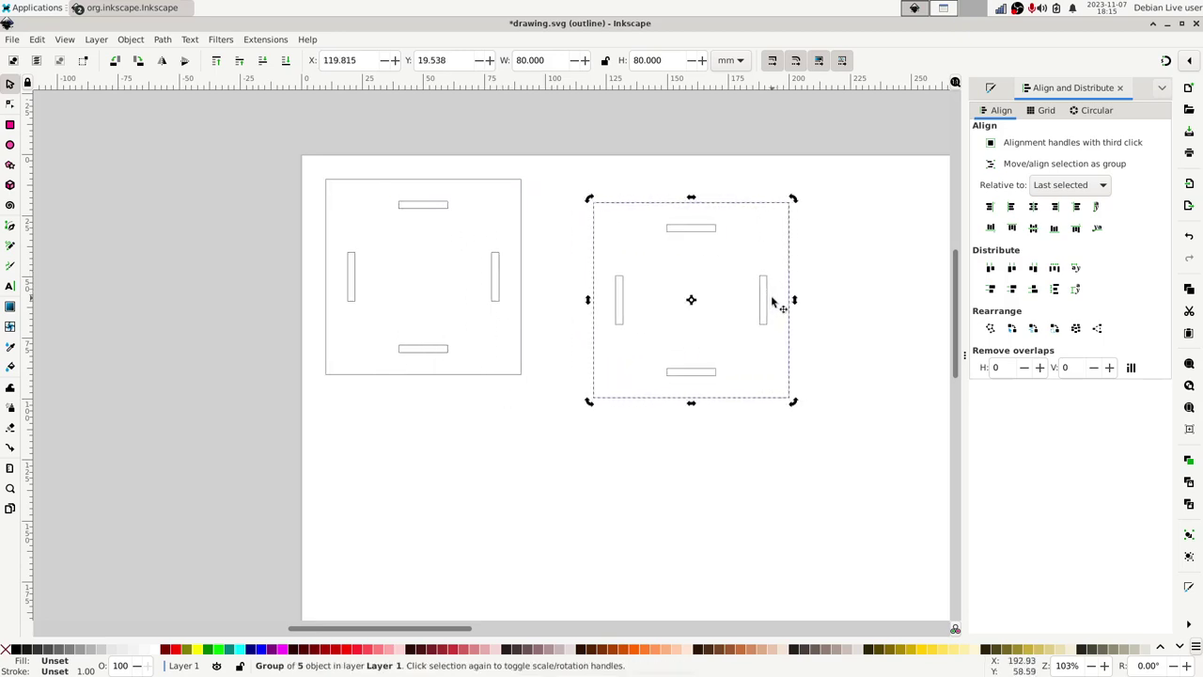
left_click(523, 261, "shift")
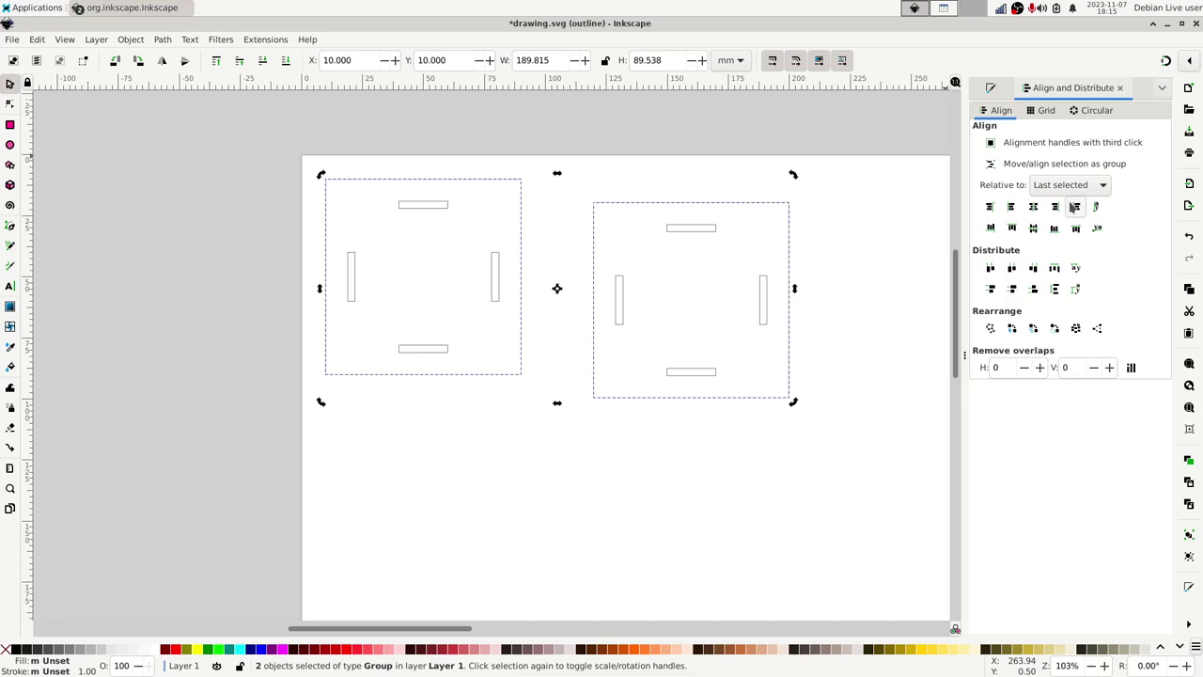
left_click(1078, 208)
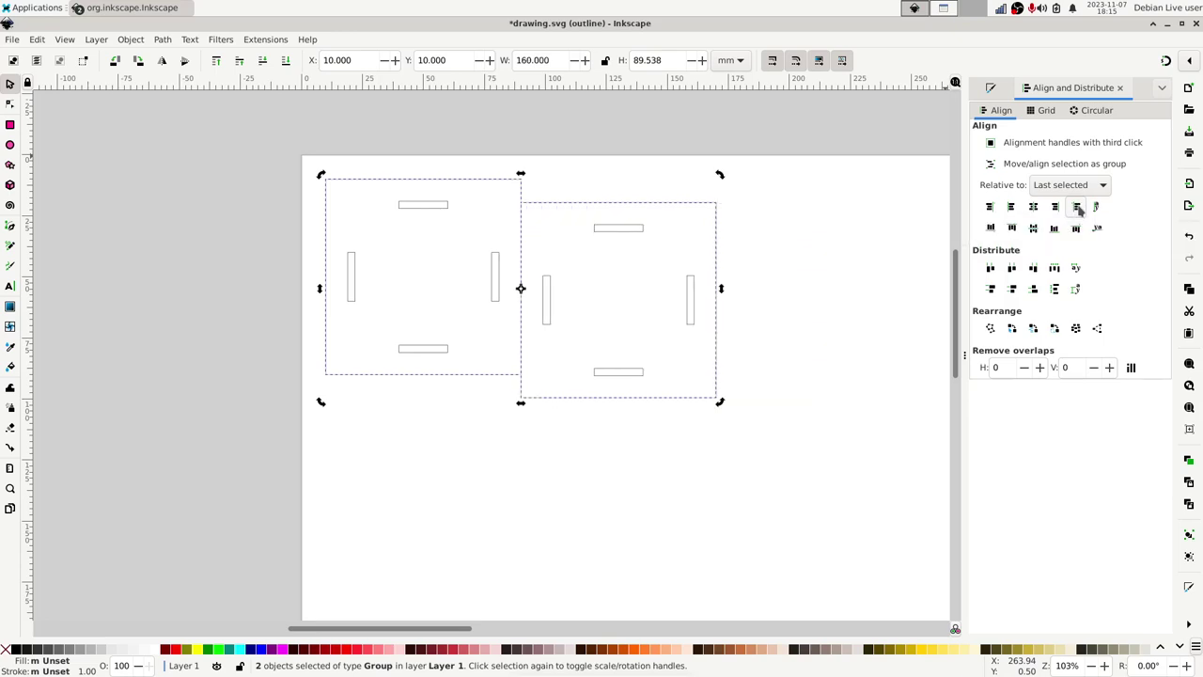
left_click(1012, 229)
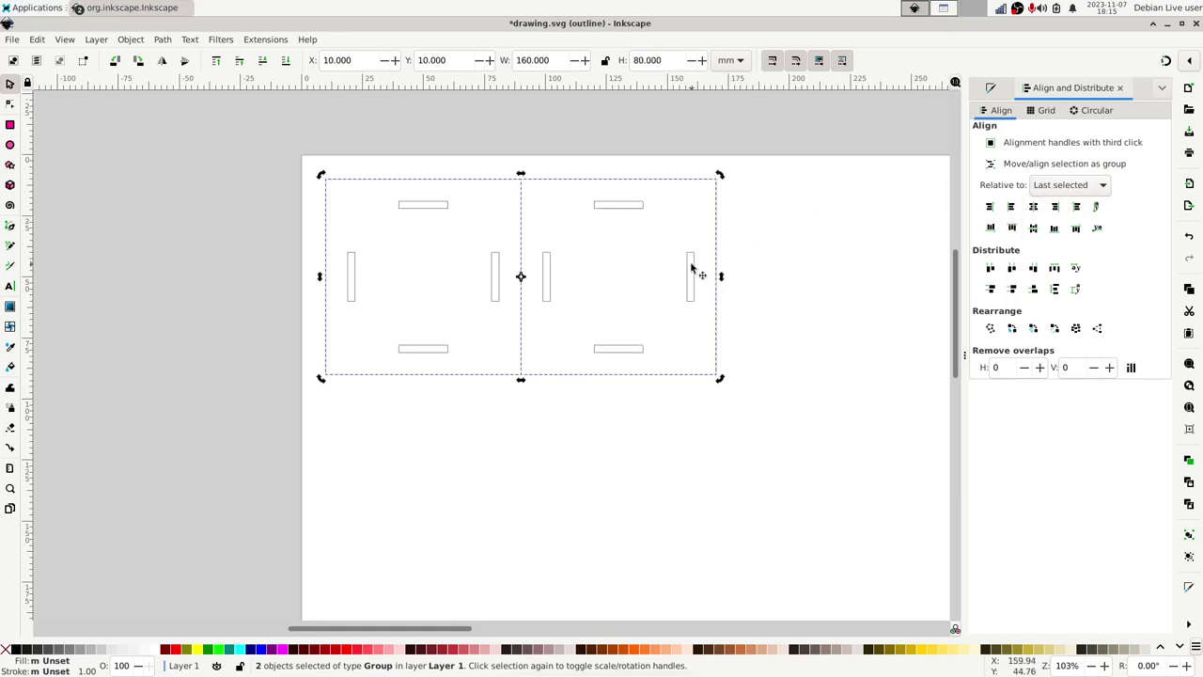
- Shift the copied plate right to X 95.292 mm to leave a gap between the plates, and deselect it
left_click(738, 258)
left_click(694, 270)
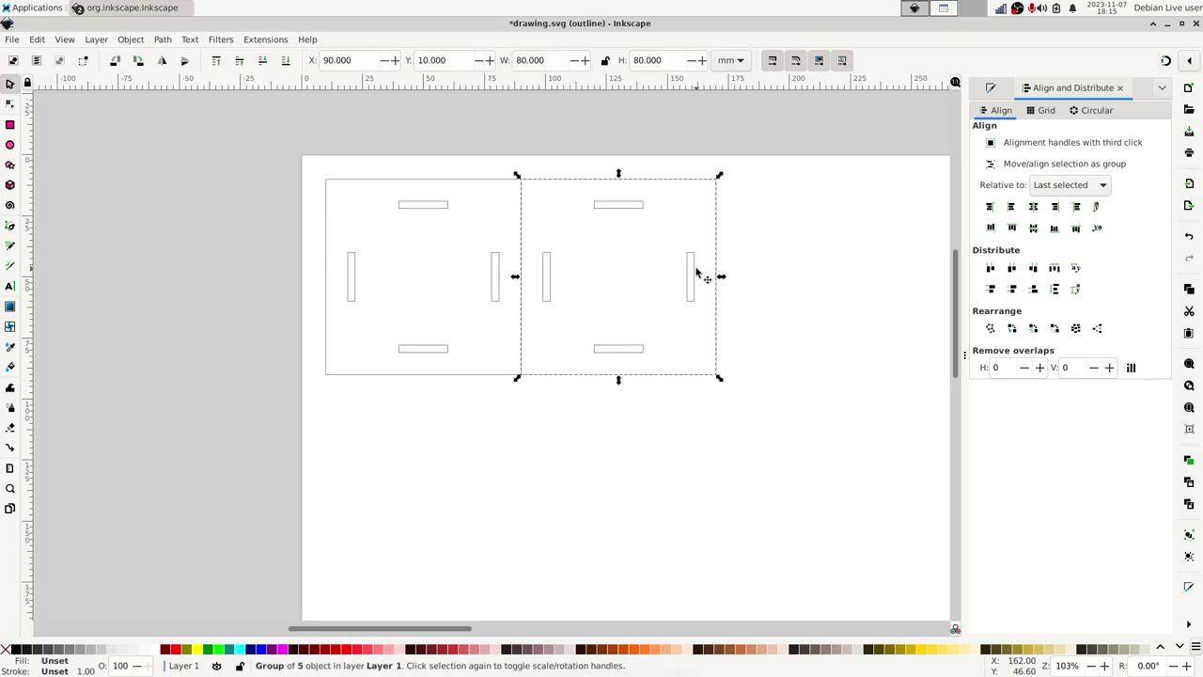
key("shift+Right")
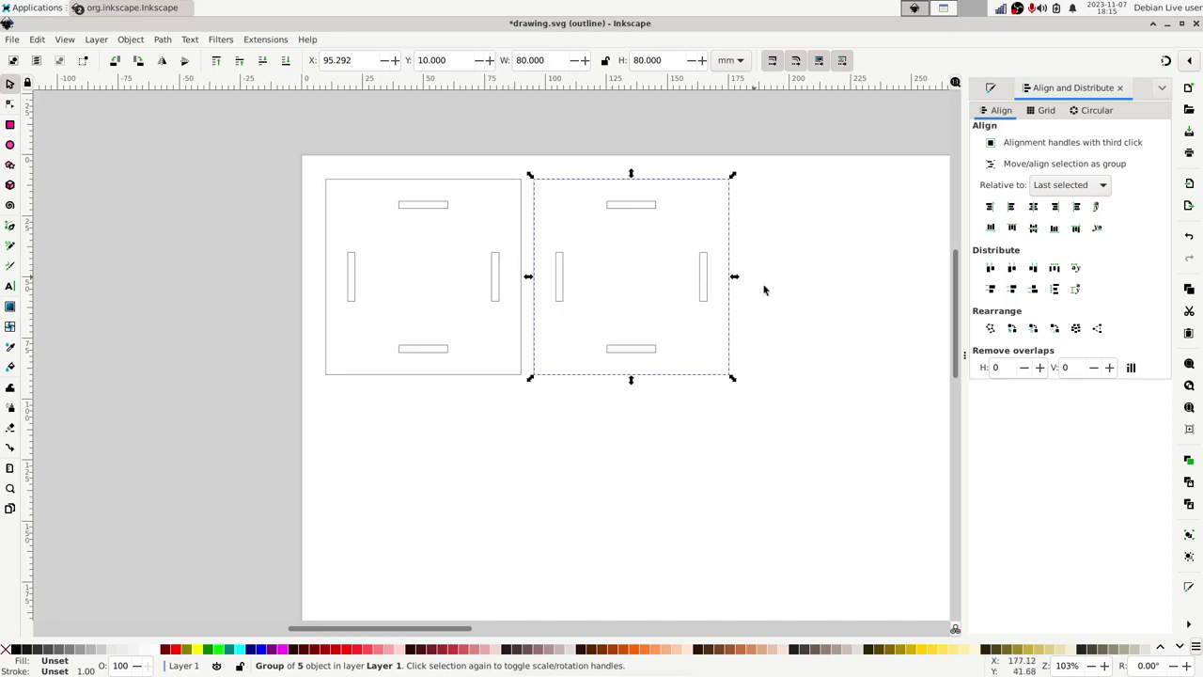
left_click(580, 416)
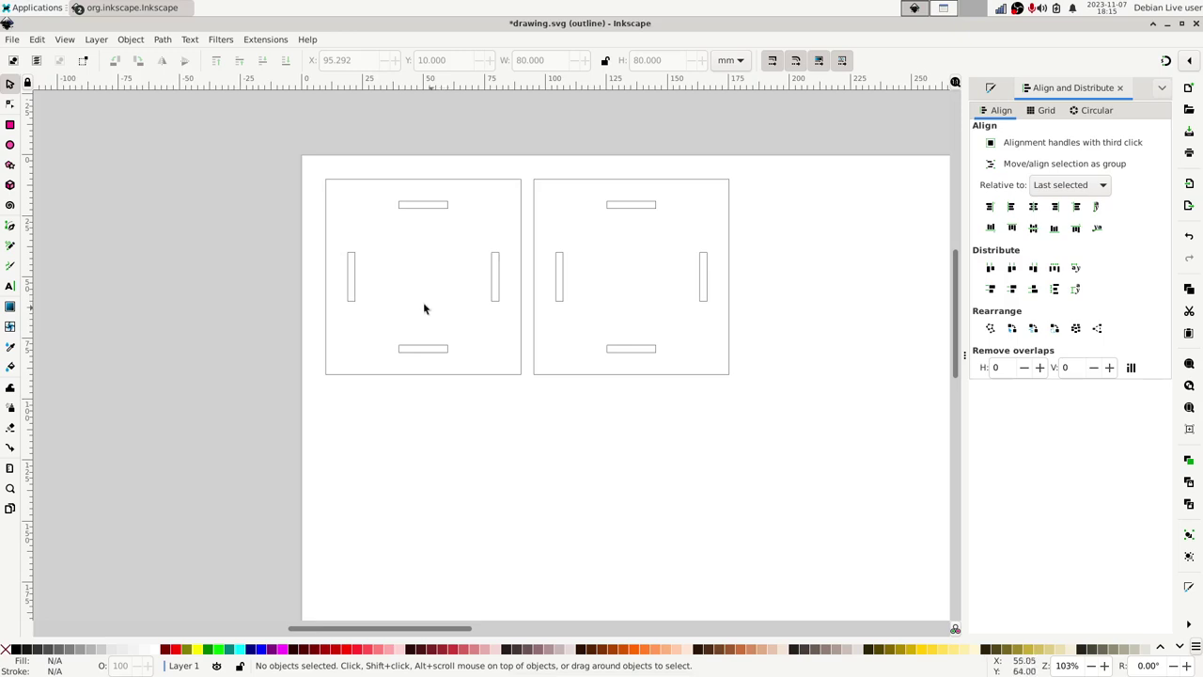
- Select both plate groups and ungroup them into individual paths
left_click(352, 271)
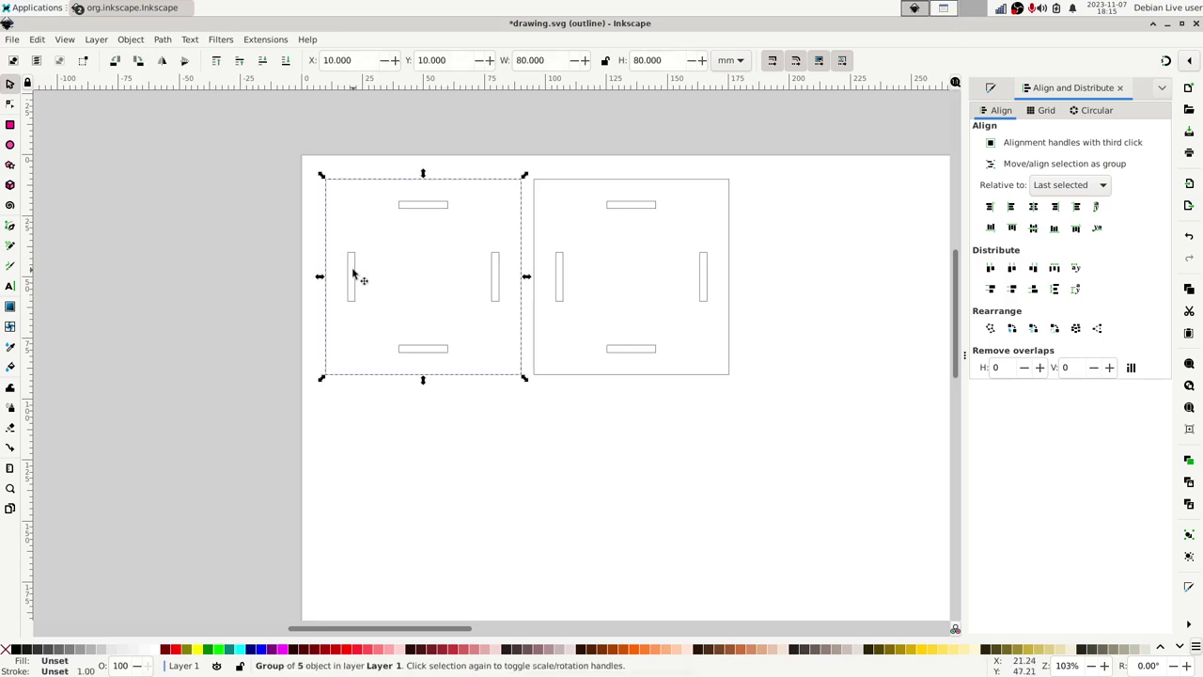
key("ctrl+a")
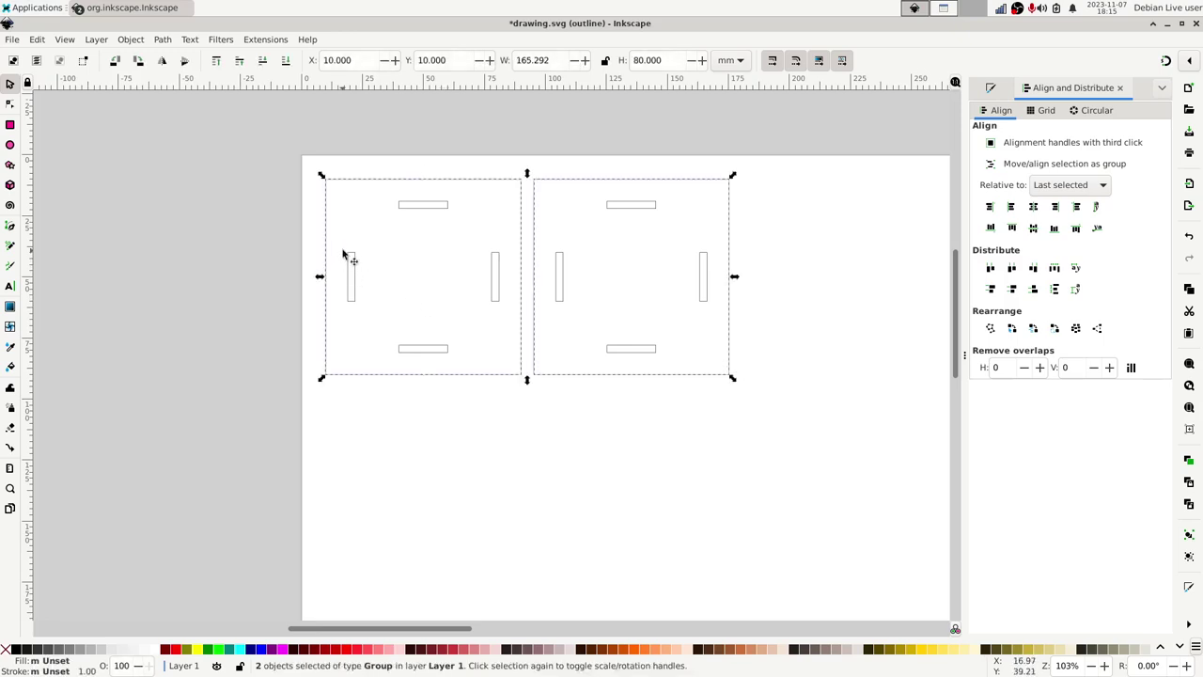
key("ctrl+shift+g")
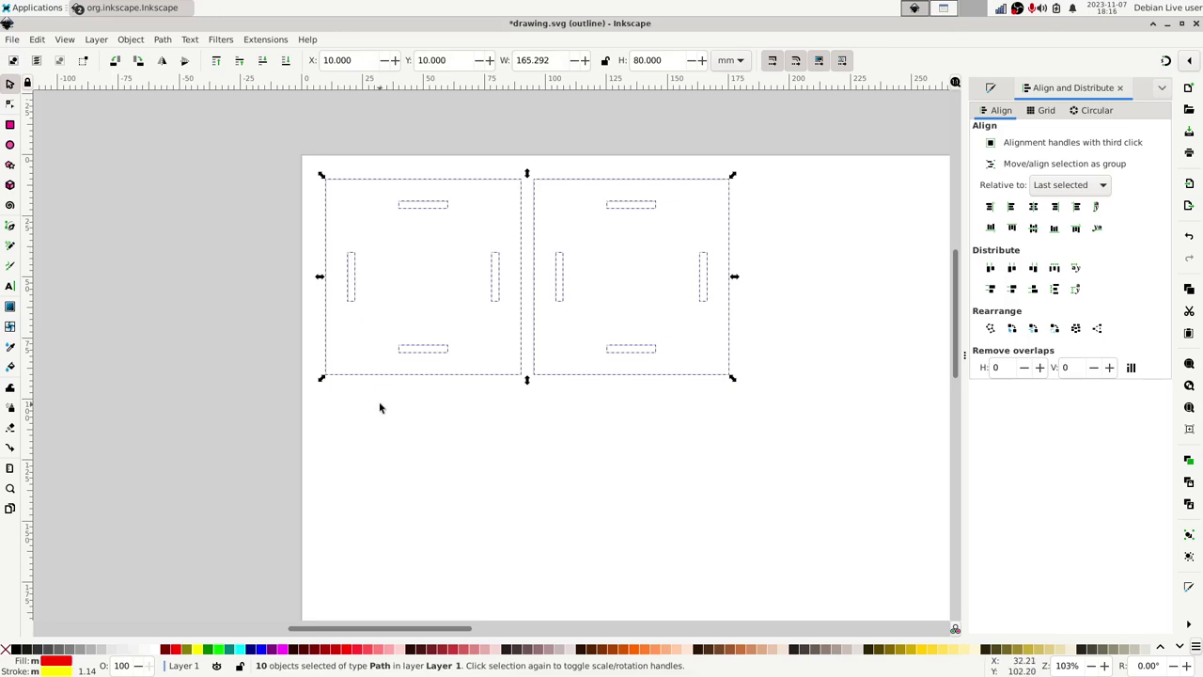
- Duplicate the first plate's bottom slot and move the copy below the plates to X 55.875 mm, Y 115.042 mm
left_click_drag(379, 407, 458, 328)
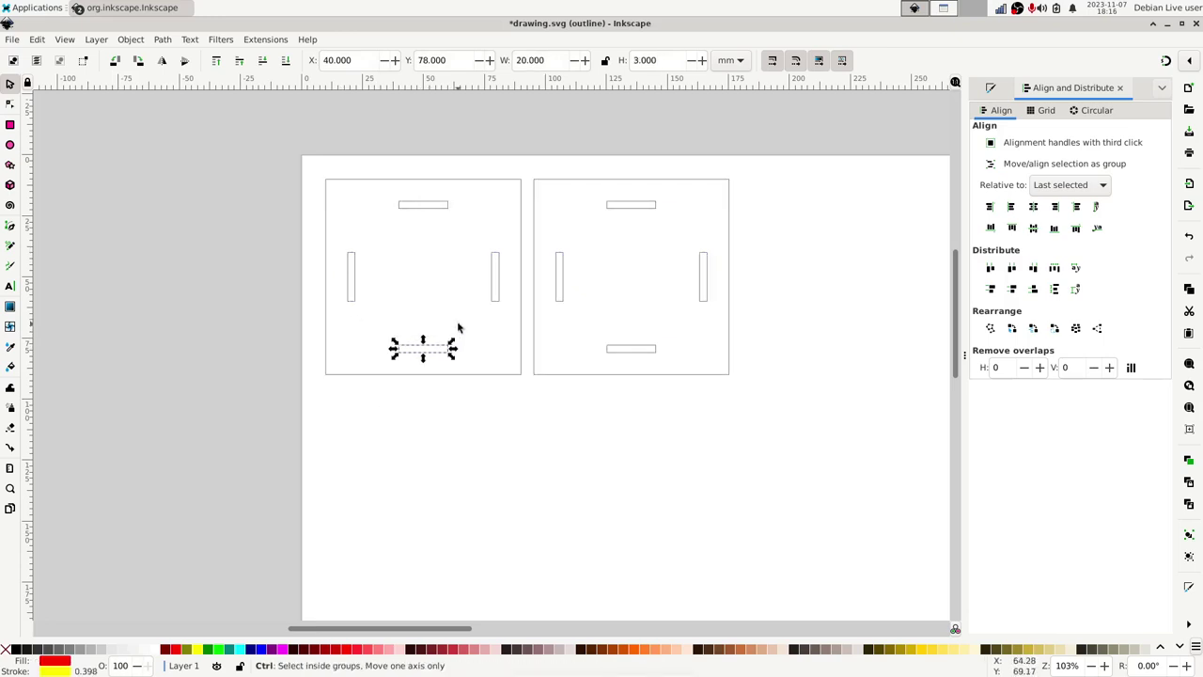
key("shift+Right")
key("shift+Right")
key("shift+Right")
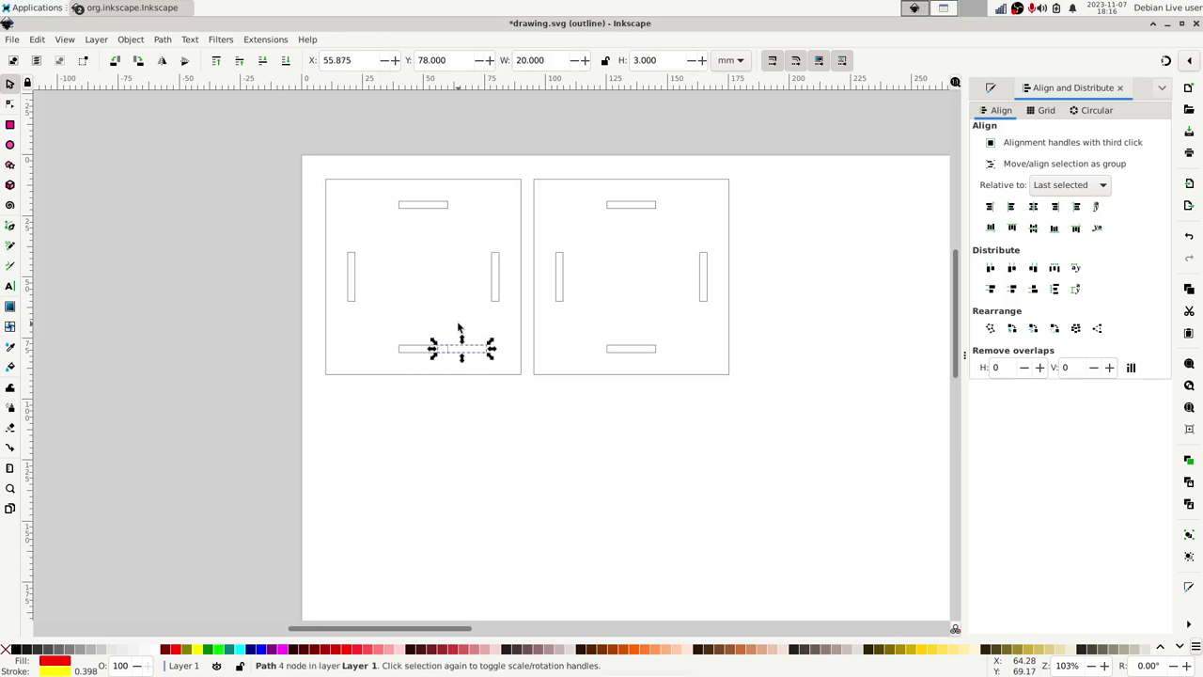
key("shift+Down")
key("shift+Down")
key("shift+Down")
key("shift+Down")
key("shift+Down")
key("shift+Down")
key("shift+Down")
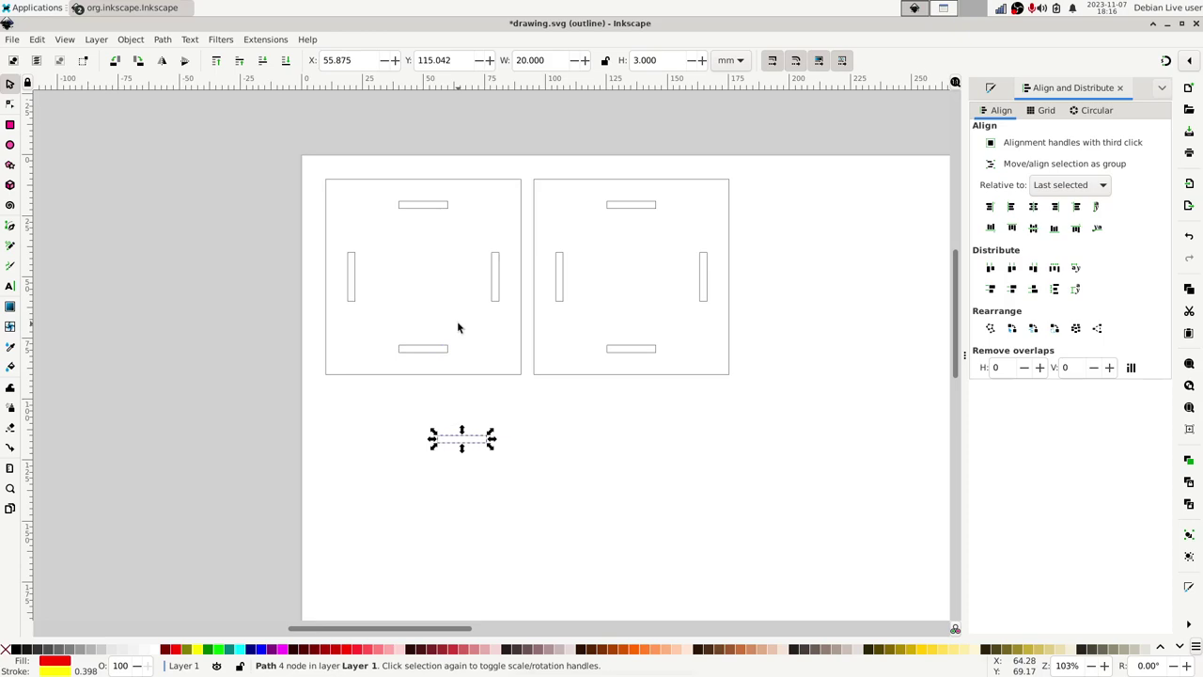
- Resize the copied slot below the plates to 40 mm wide and 80 mm high
left_click(550, 60)
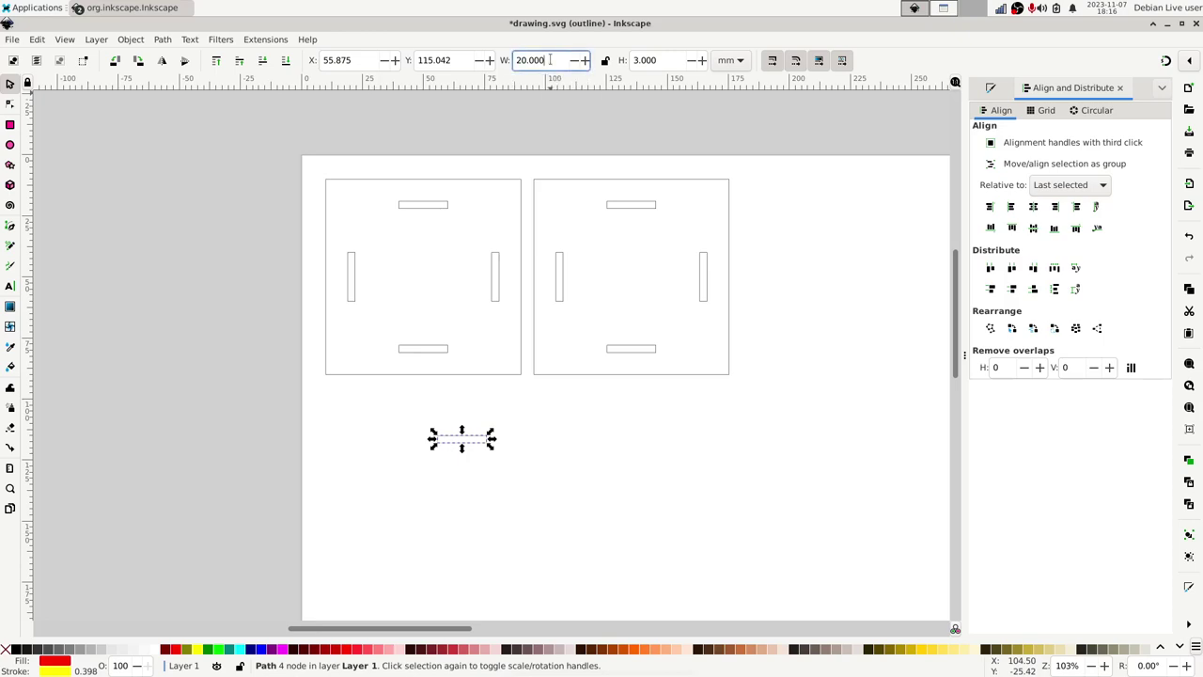
double_click(550, 60)
type("40")
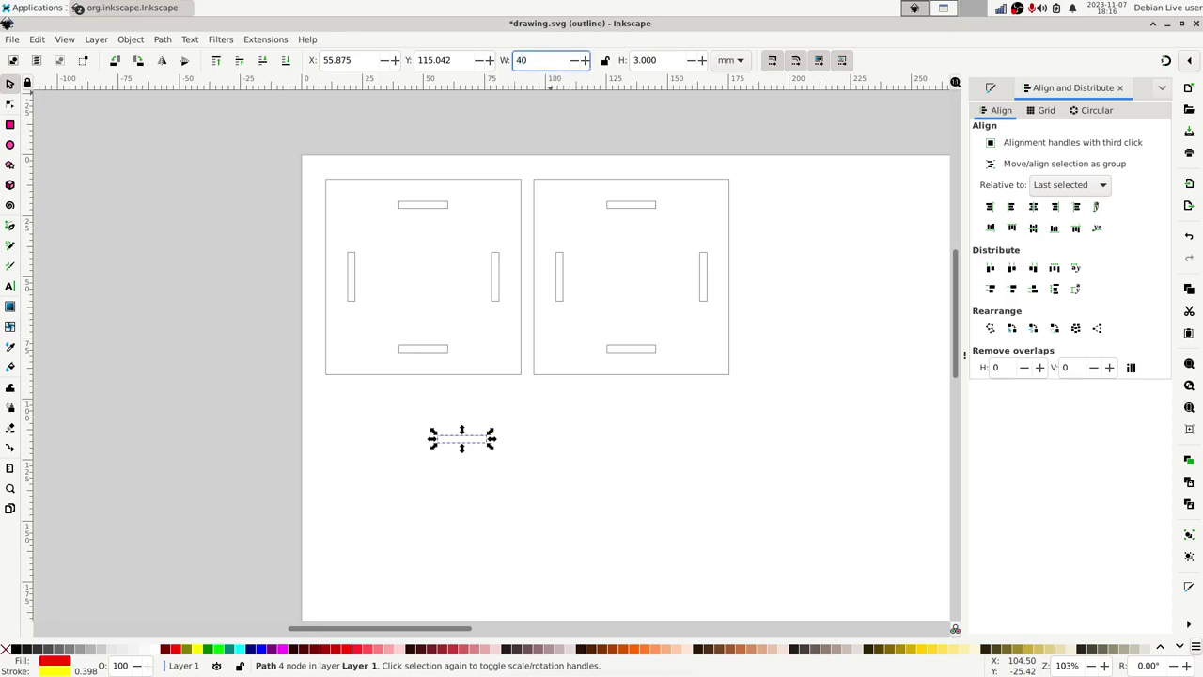
key("Tab")
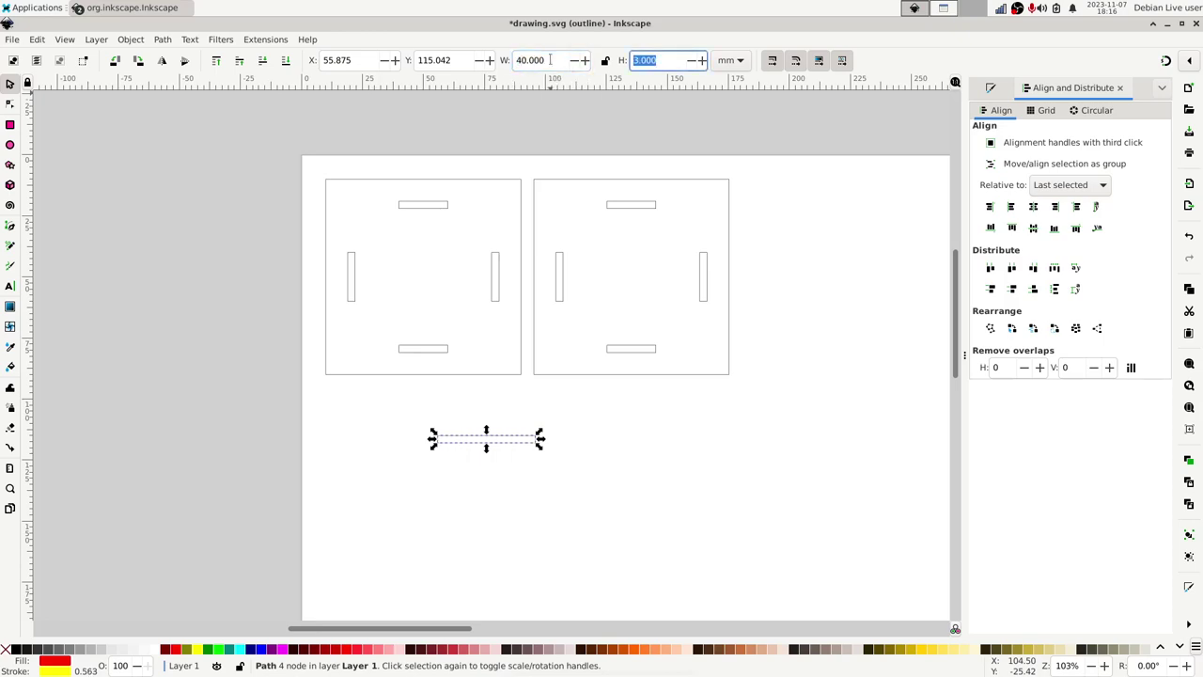
type("80")
key("Return")
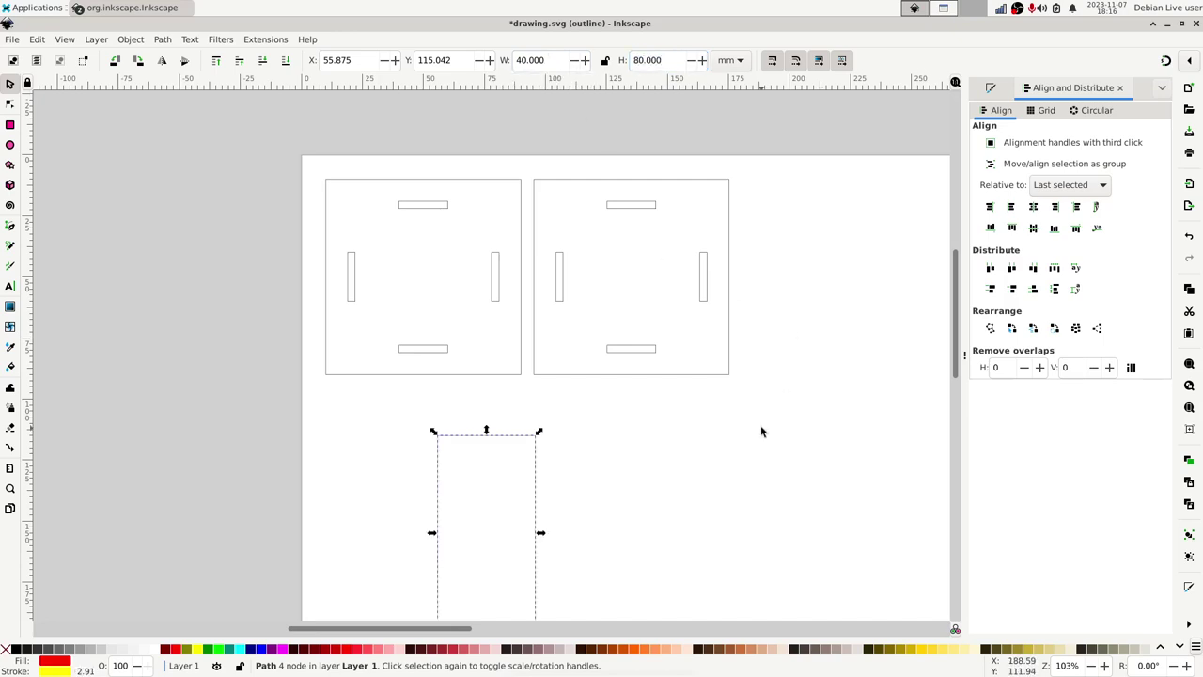
- Move the 40 × 80 mm rectangle slightly left and down to X 44.272 mm, Y 116.866 mm
scroll(760, 425, "down", 1)
scroll(761, 431, "down", 2)
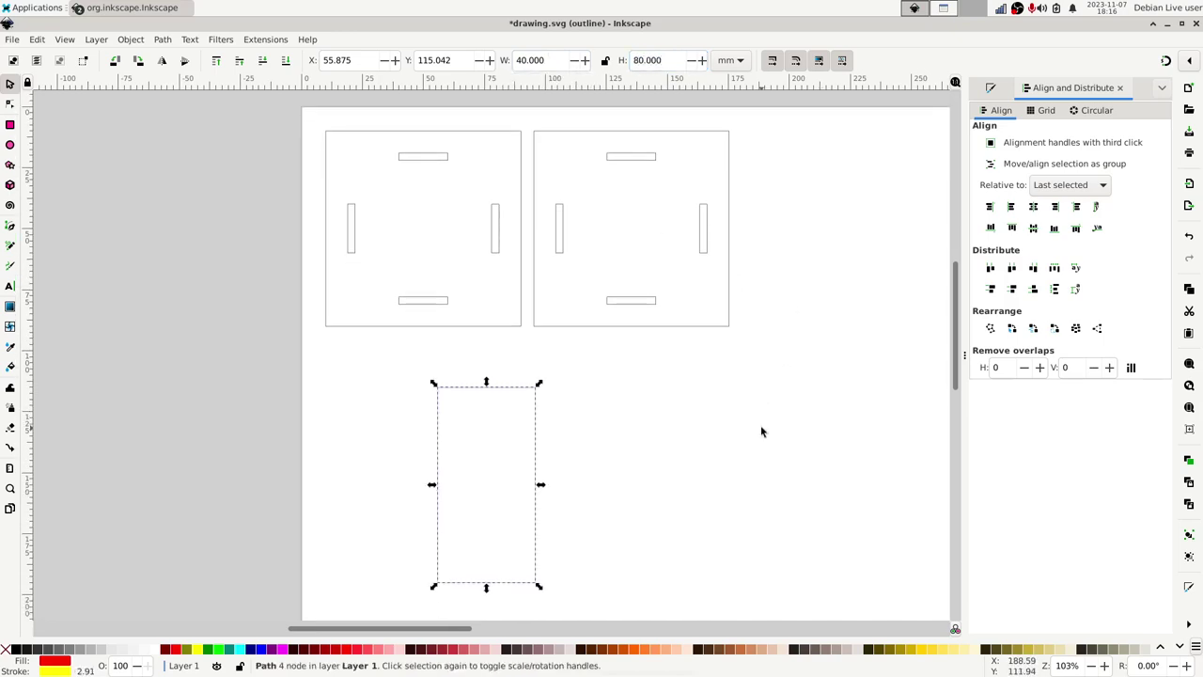
key("minus")
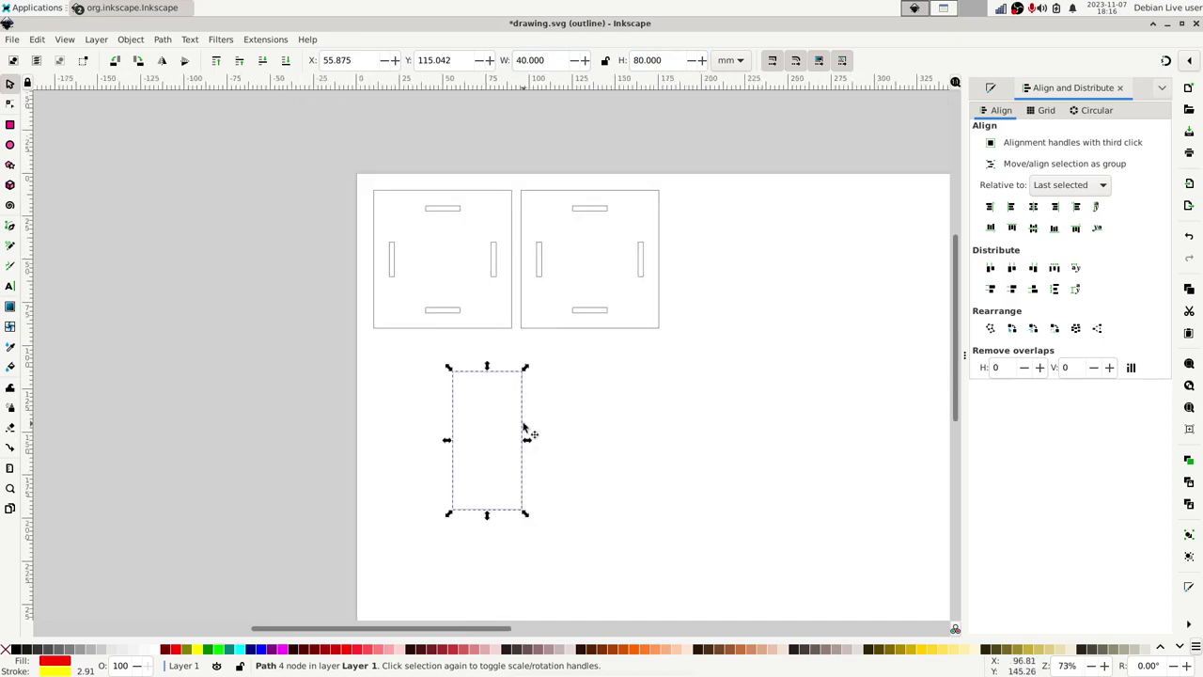
left_click_drag(524, 426, 499, 429)
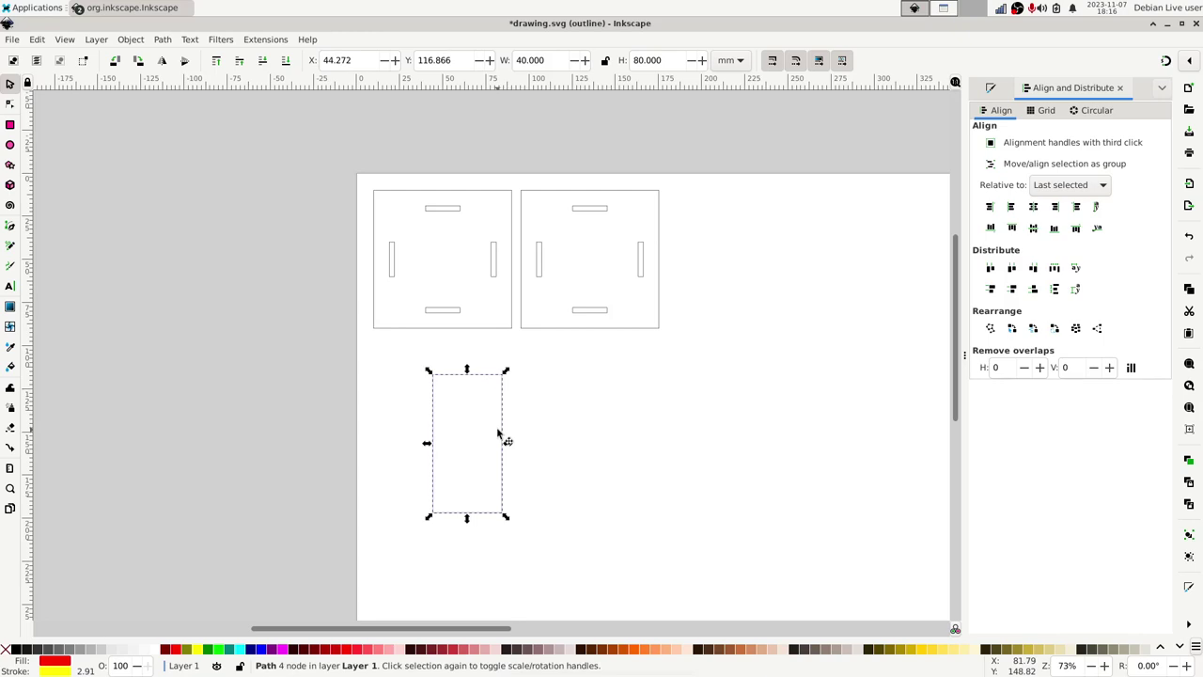
key("alt+Tab")
- Duplicate the second plate's bottom slot, move the copy to X 114.708 mm, Y 104.458 mm, and stretch it downward to about 13 mm high
left_click(588, 311)
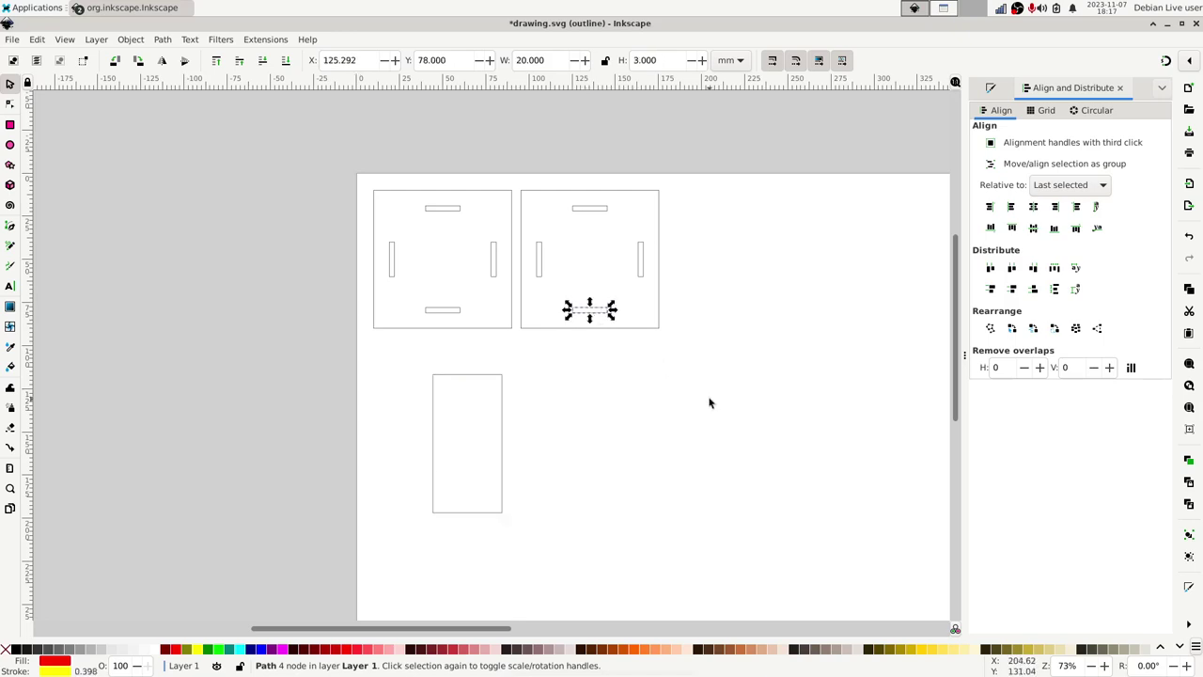
key("ctrl")
key("shift+Down")
key("shift+Down")
key("shift+Down")
key("shift+Down")
key("shift+Down")
key("shift+Left")
key("shift+Left")
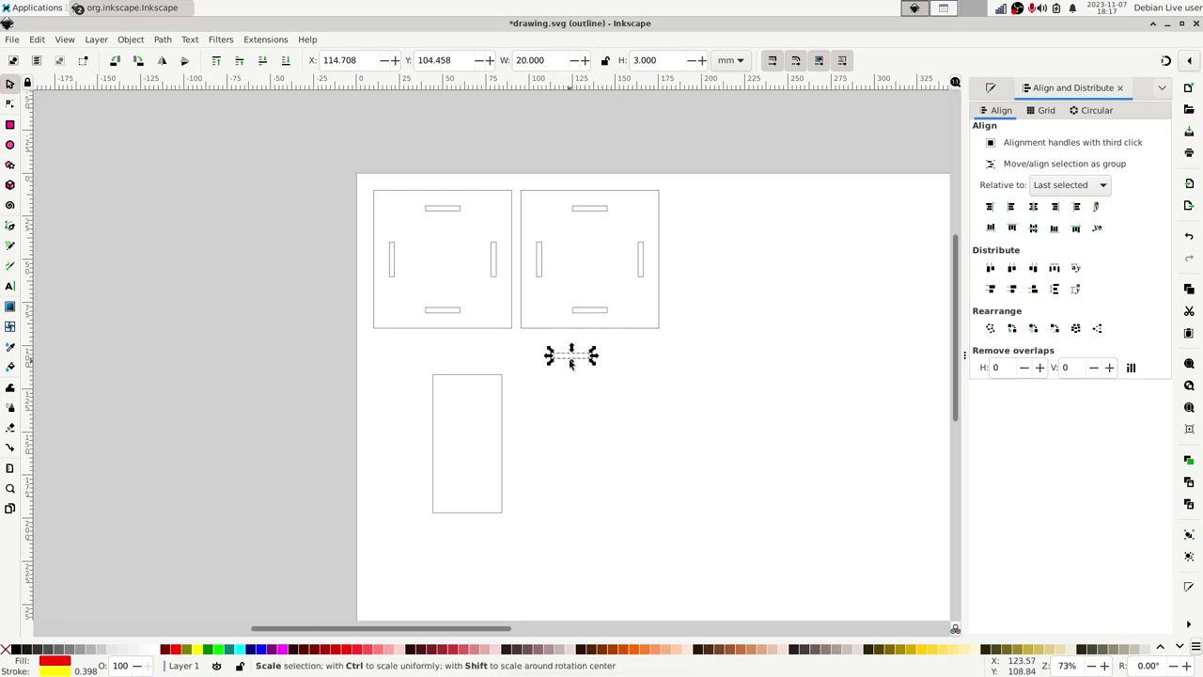
left_click_drag(571, 366, 570, 381)
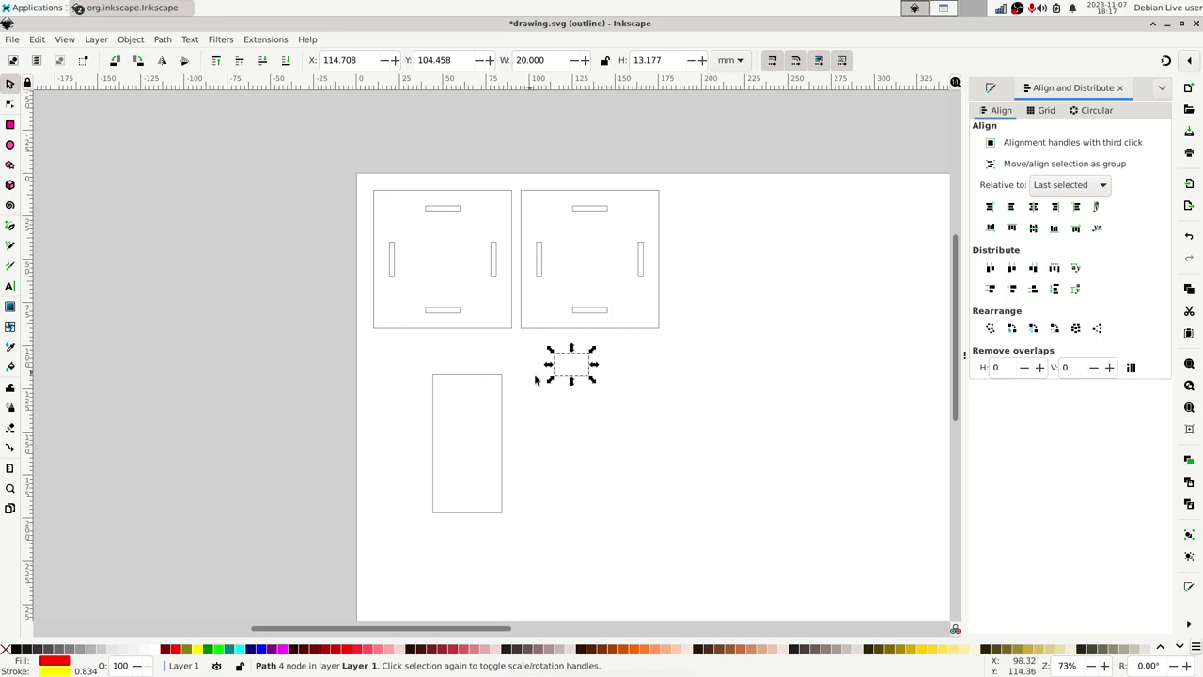
- Align the small rectangle with the tall rectangle's top edge and centre it horizontally, using the tall rectangle as reference
key("shift")
left_click(466, 376, "shift")
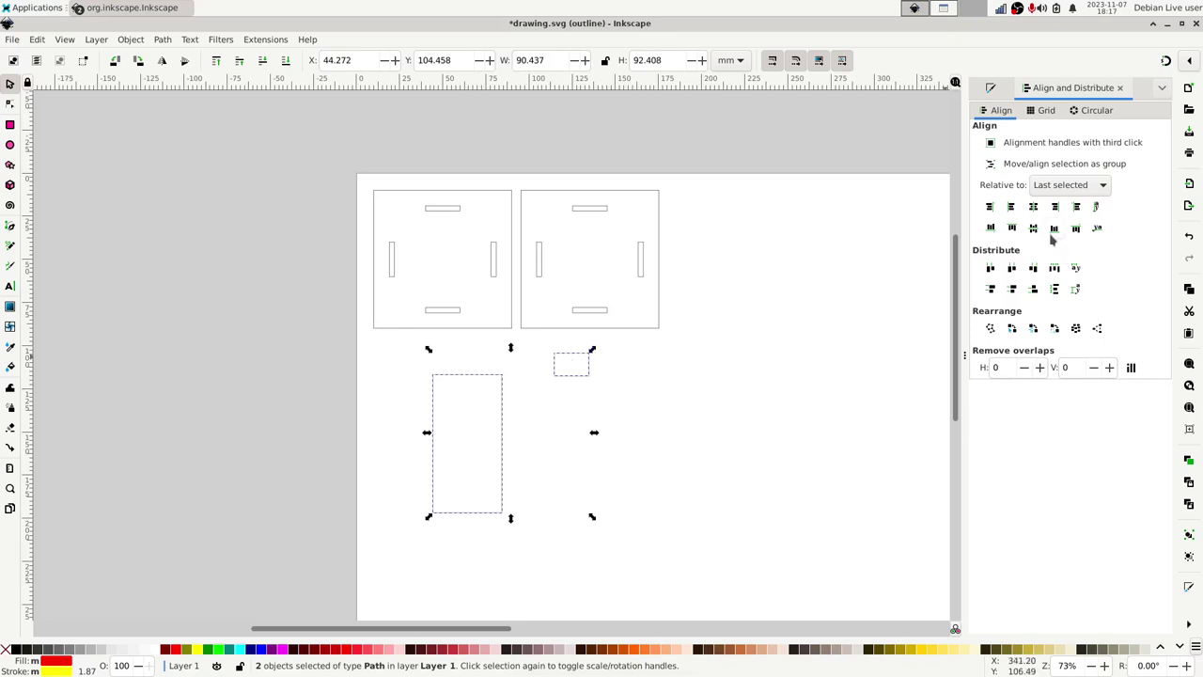
left_click(1012, 229)
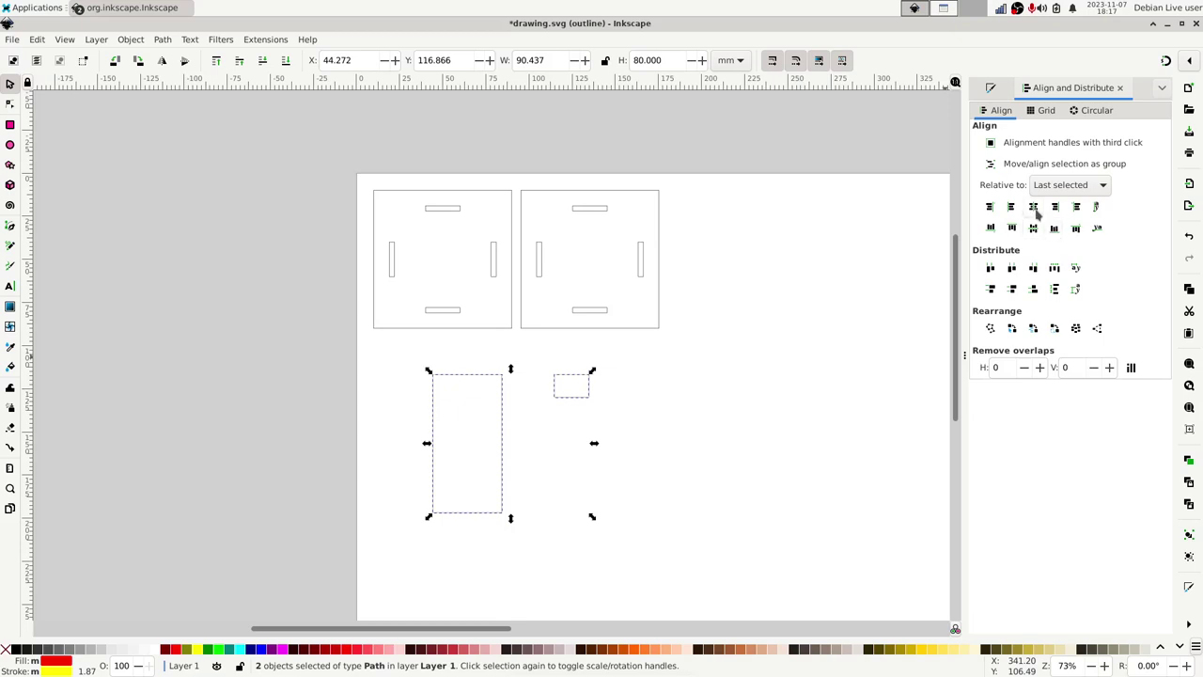
left_click(1034, 206)
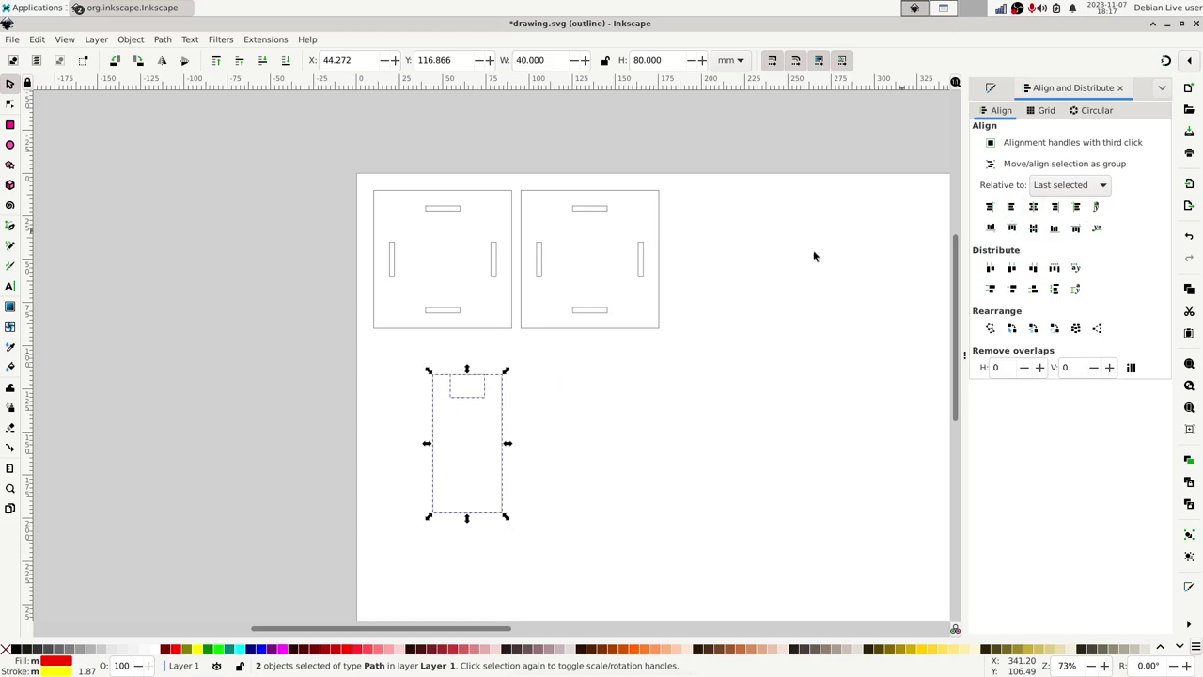
- Select only the small rectangle inside the top of the tall rectangle
left_click_drag(443, 357, 498, 423)
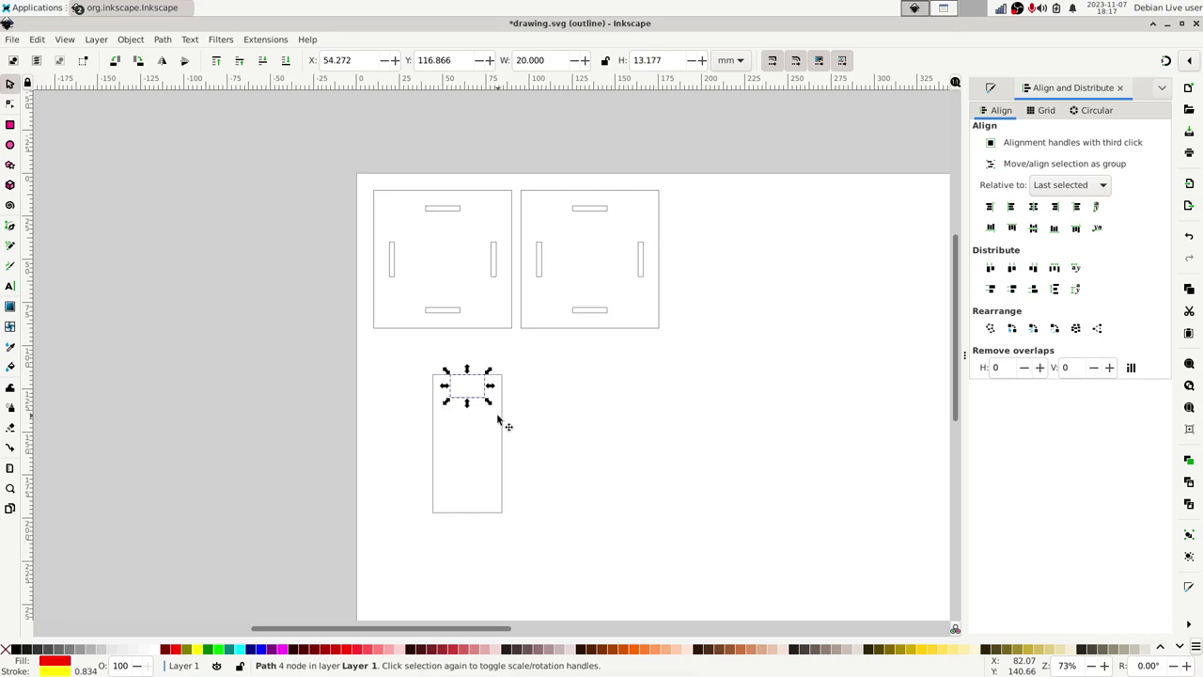